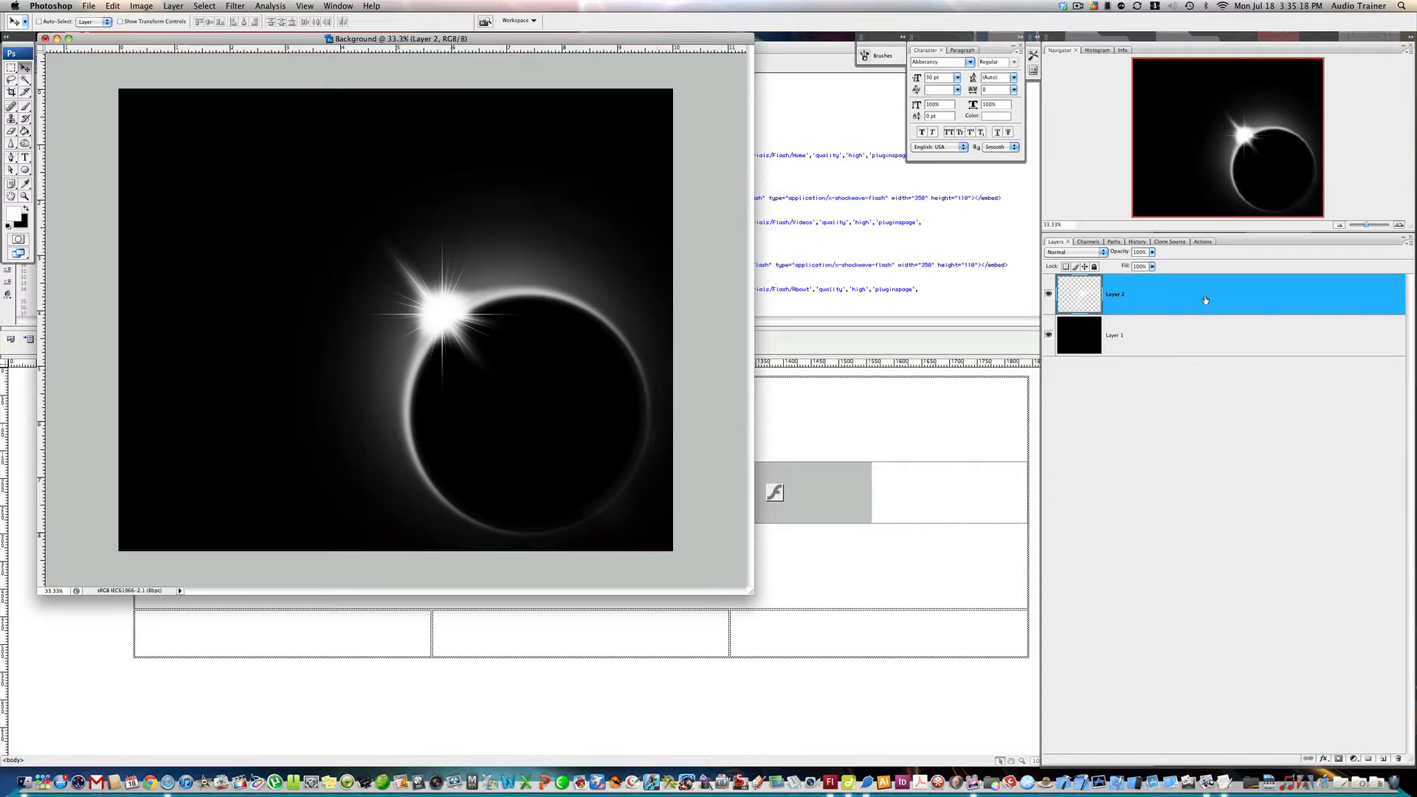
- Add a new empty layer directly above the black background layer, beneath the starburst layer
click(1176, 347)
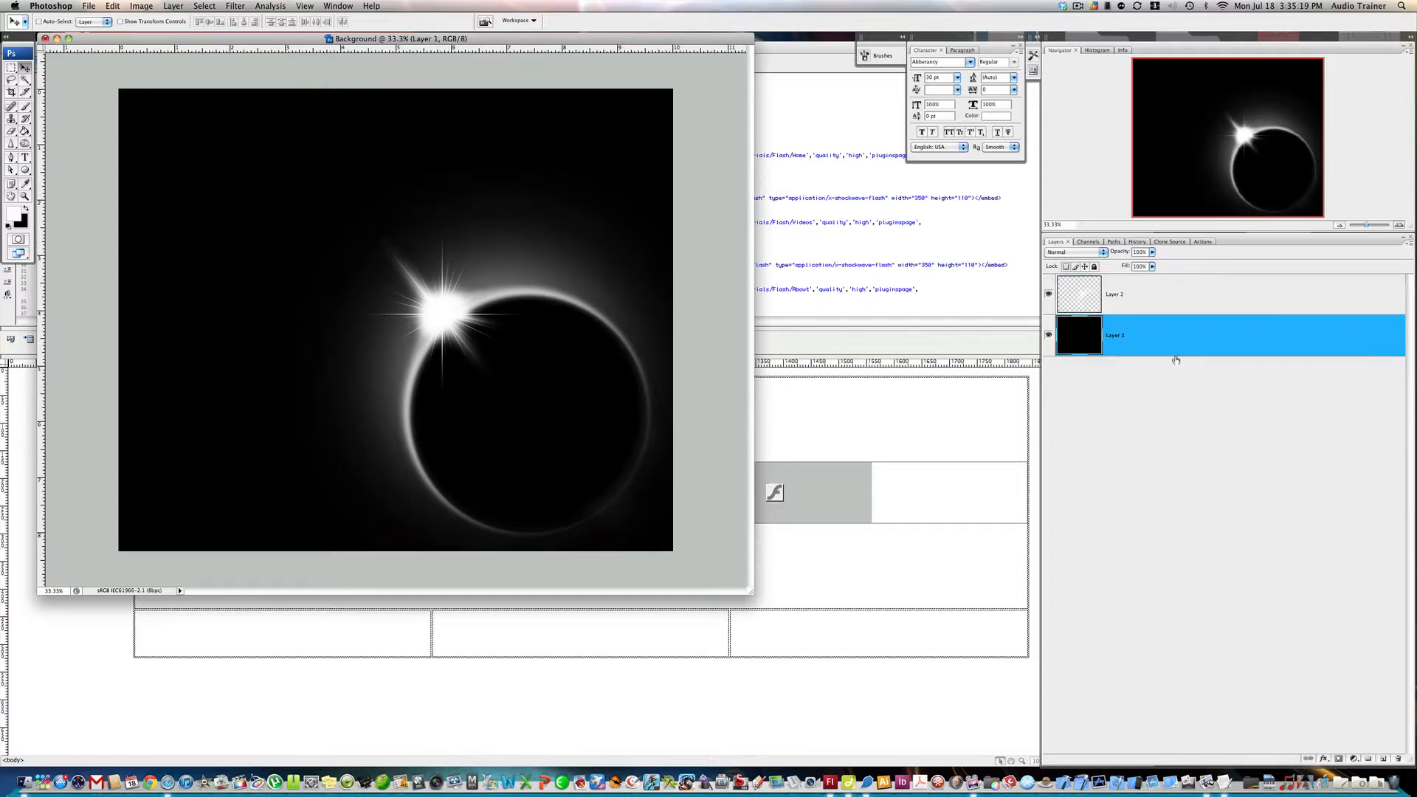
click(1293, 303)
click(1282, 336)
click(1384, 761)
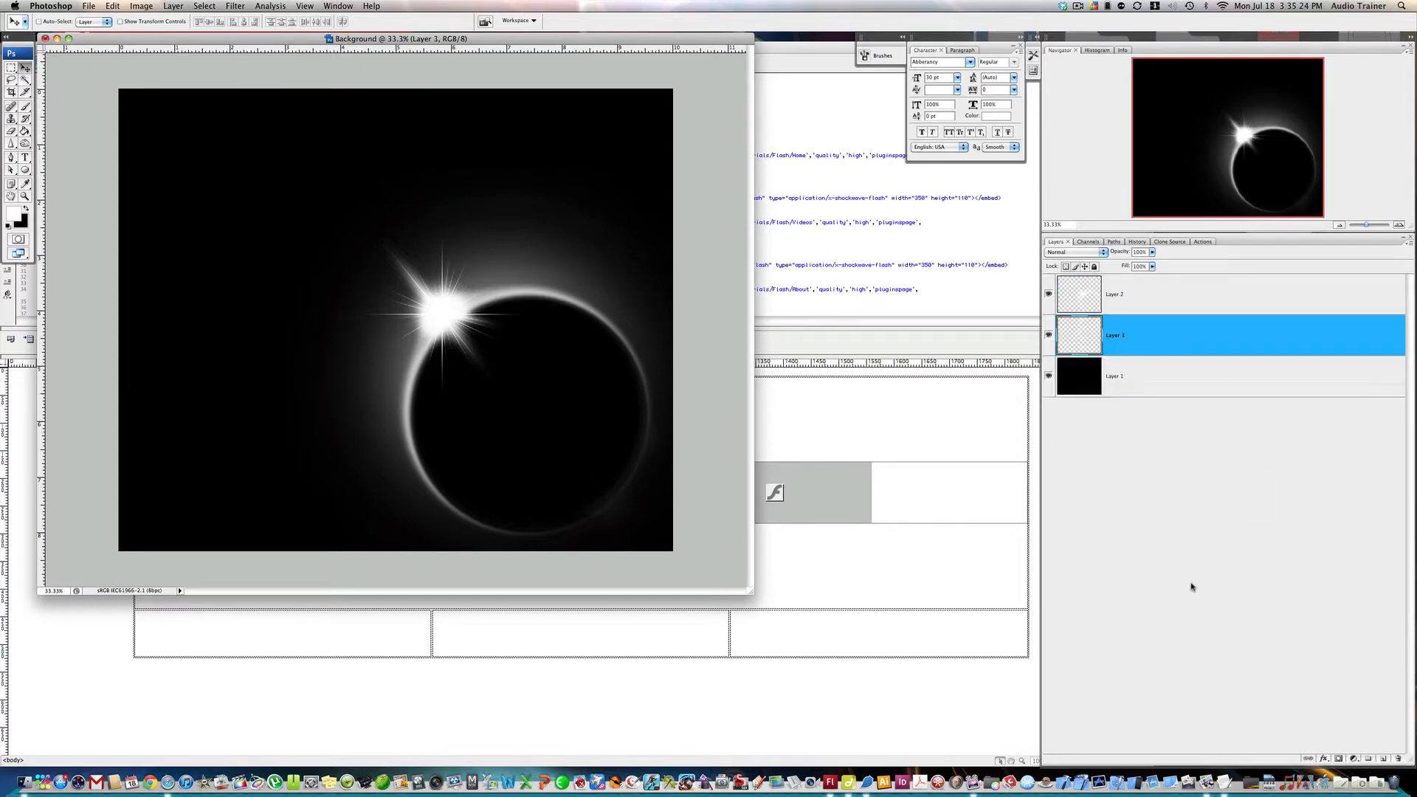
click(10, 69)
drag(192, 381, 281, 558)
drag(342, 383, 344, 358)
click(197, 243)
right_click(198, 244)
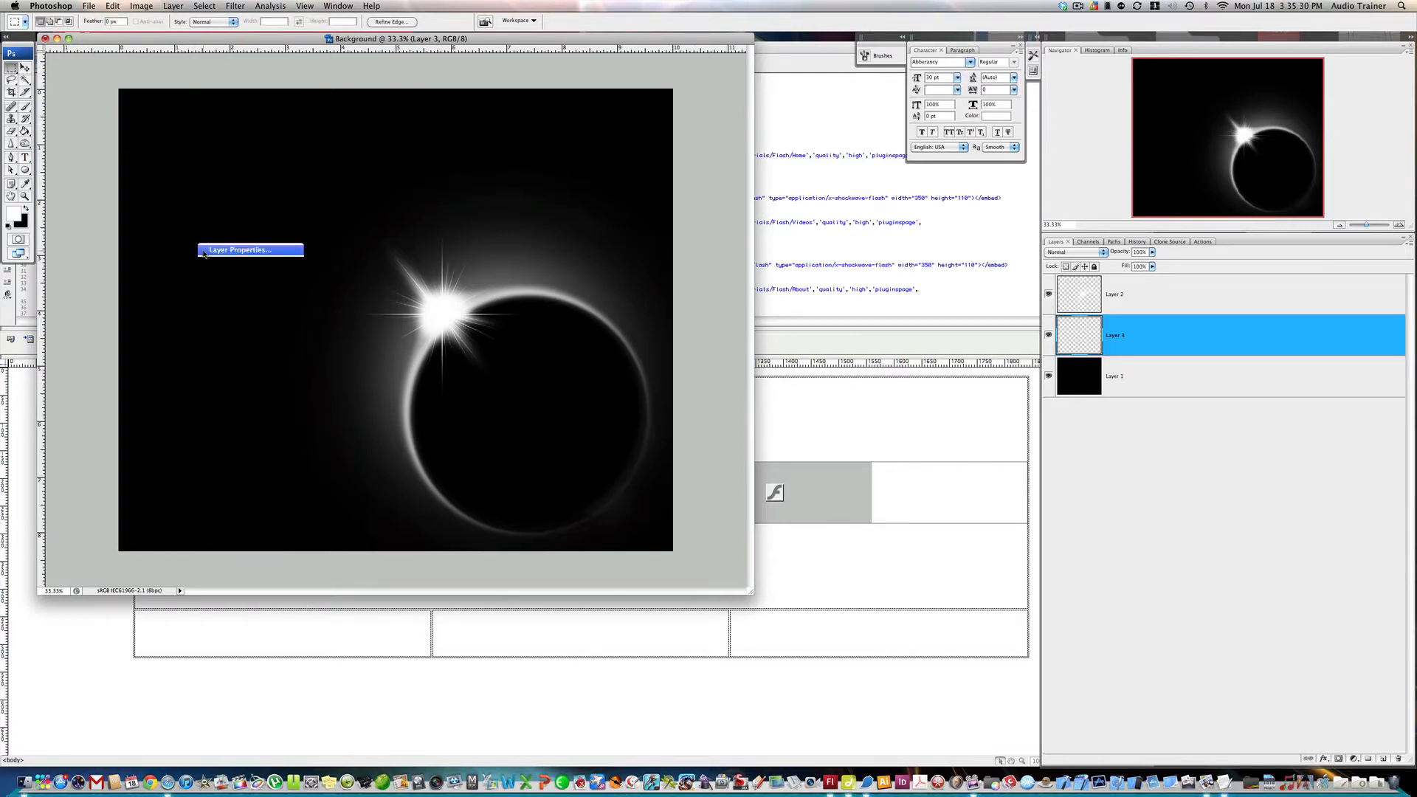
click(205, 191)
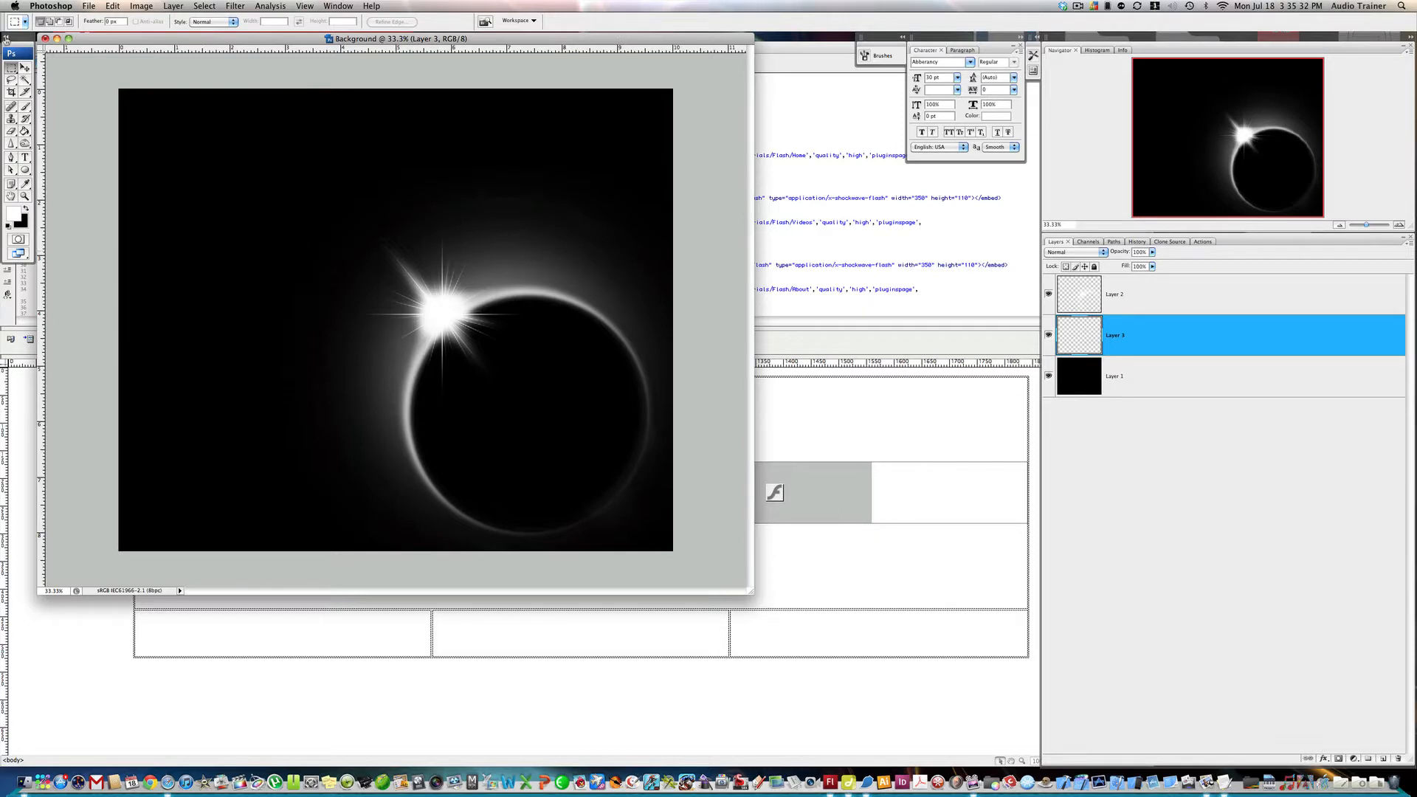
- Make a circular selection with the Elliptical Marquee and position it exactly over the dark disc inside the eclipse ring
click(14, 71)
click(70, 77)
drag(444, 318, 670, 539)
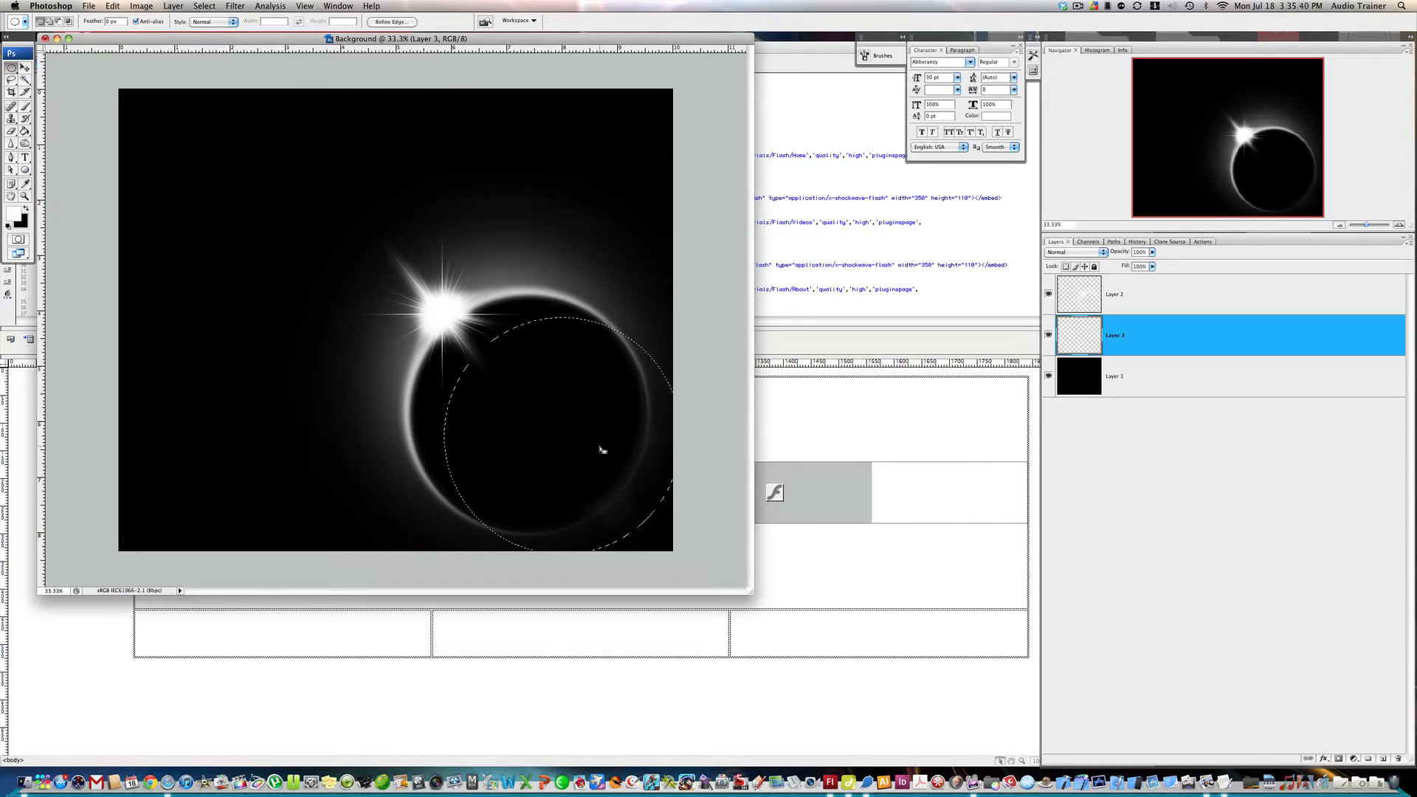
drag(601, 448, 566, 425)
drag(567, 426, 564, 426)
- Fill the circular selection with a horizontal Black, White gradient and swap the foreground and background colours
drag(25, 132, 62, 134)
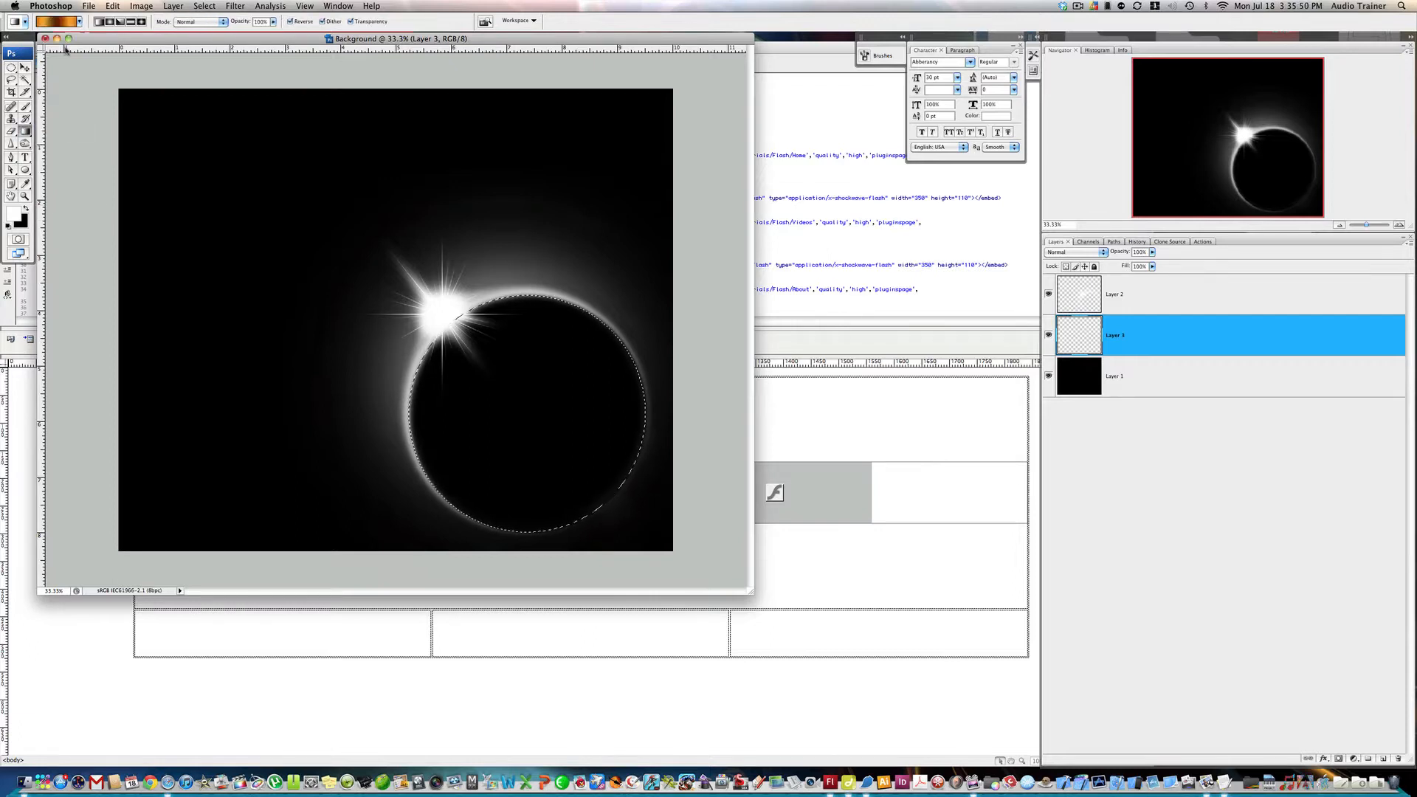
click(66, 22)
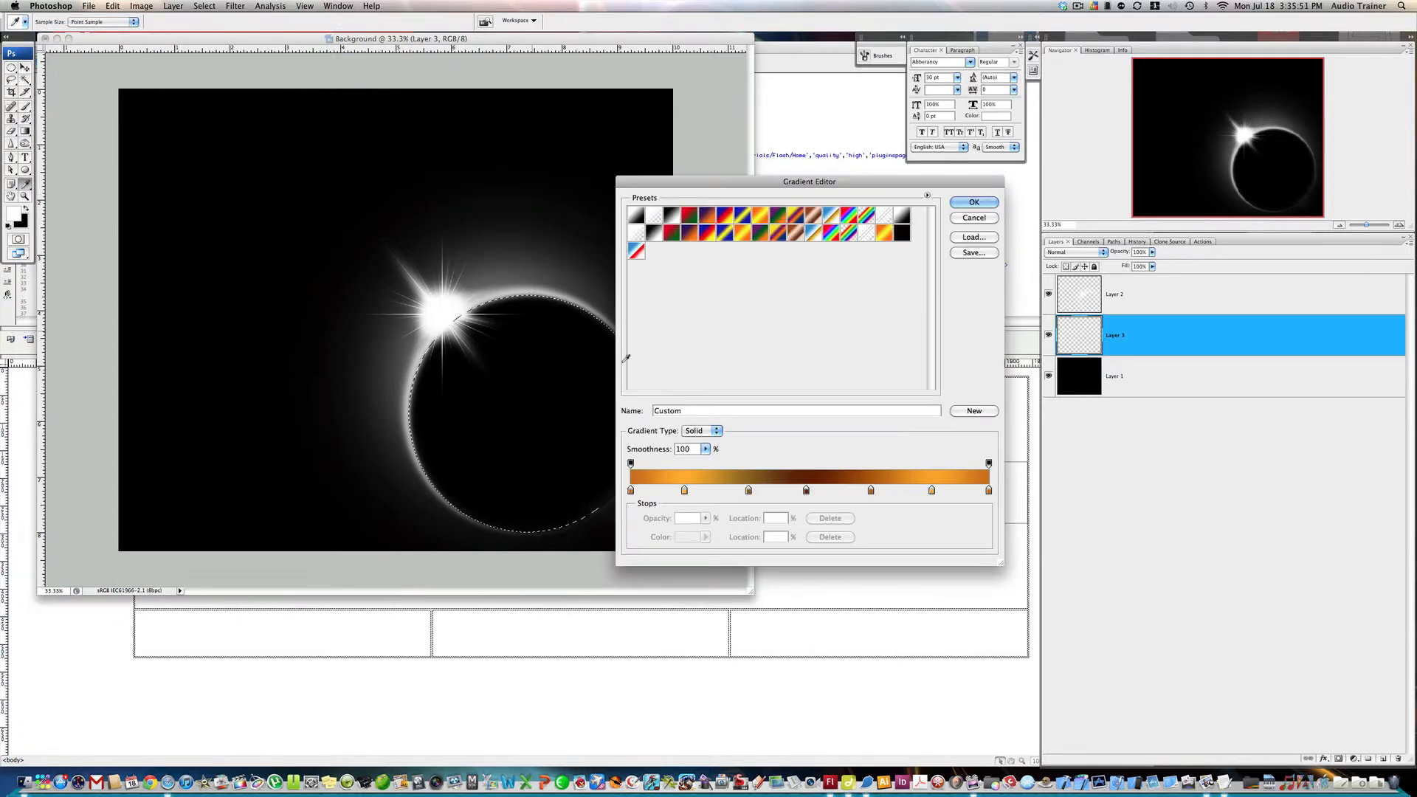
click(636, 216)
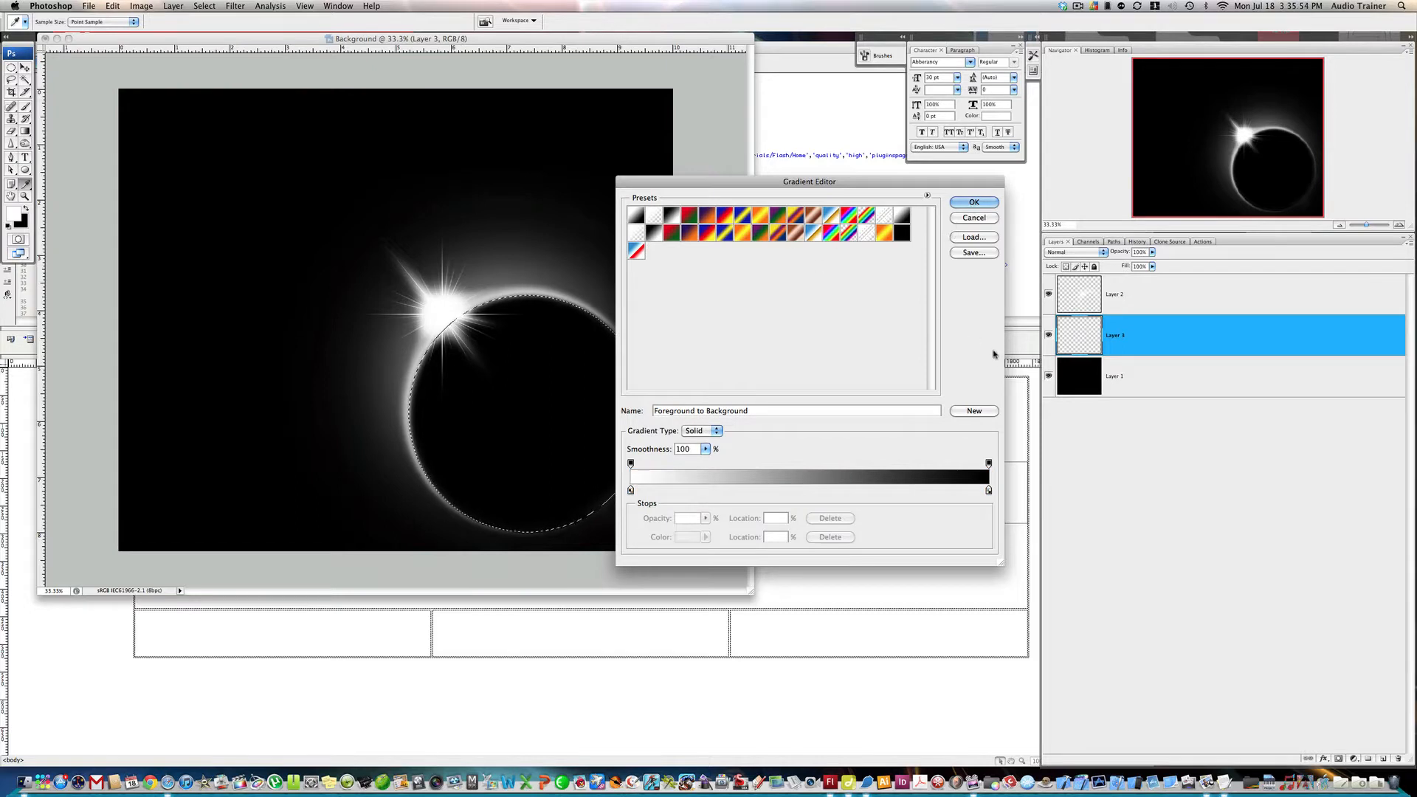
click(670, 218)
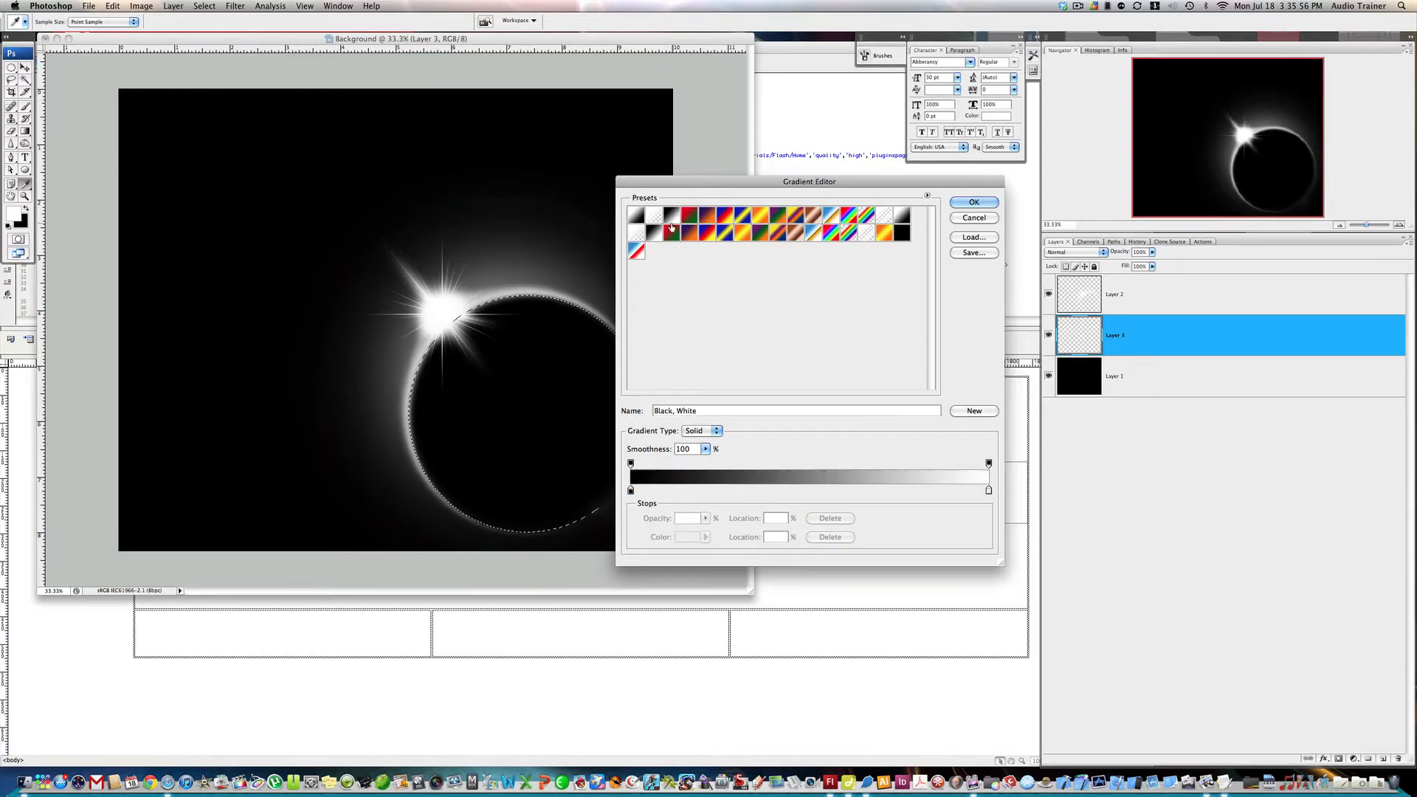
click(975, 202)
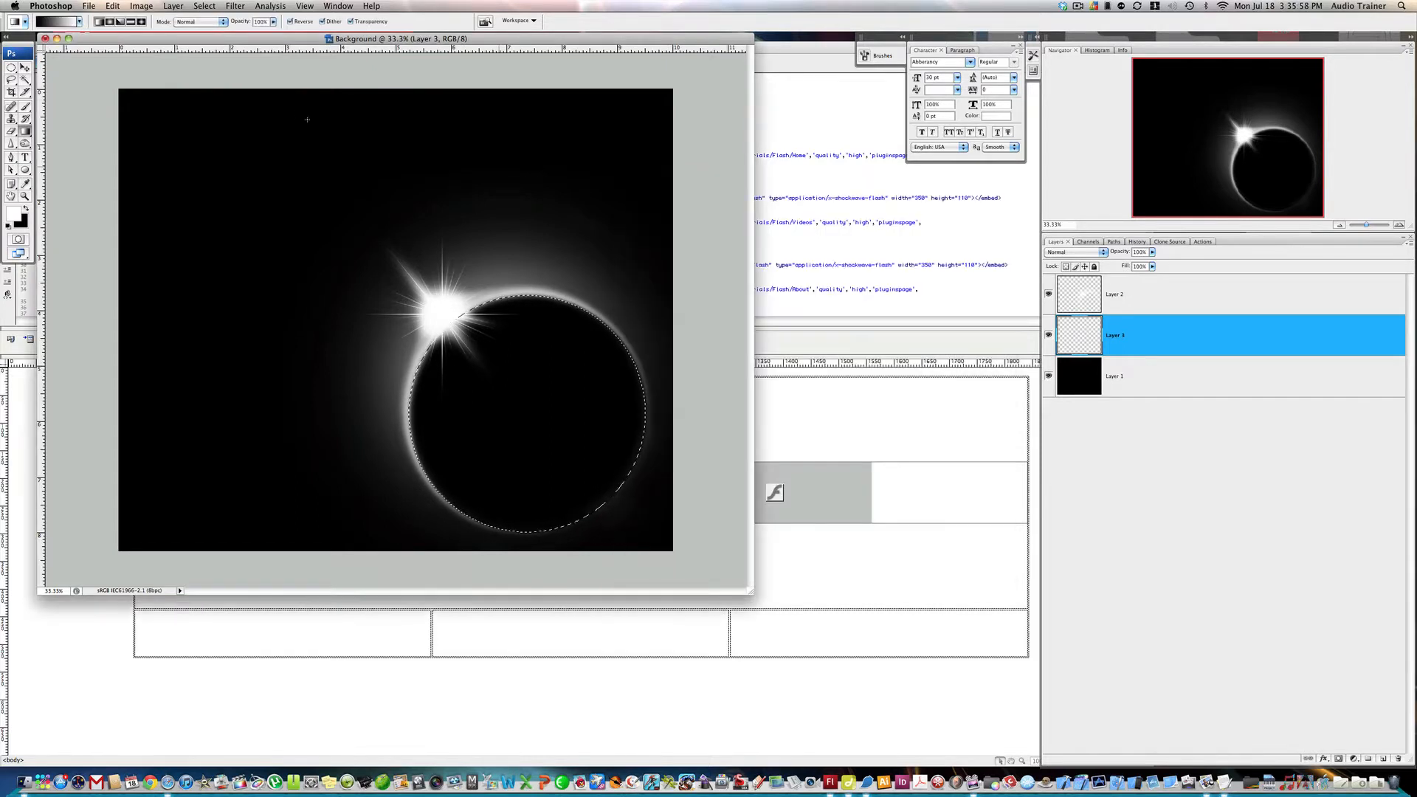
key(x)
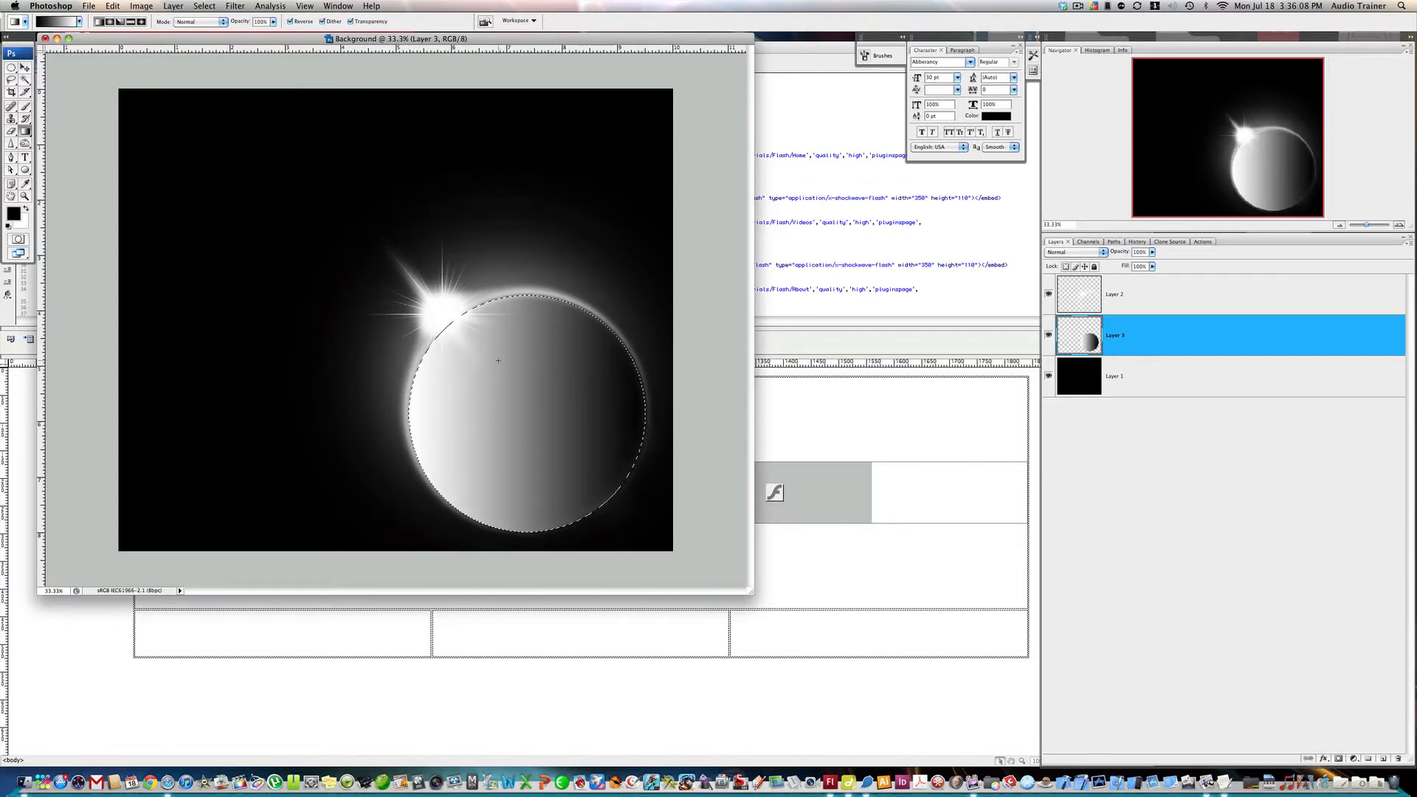
- Render Difference Clouds inside the circular selection and repeat the filter three more times for a finer planet texture
click(241, 6)
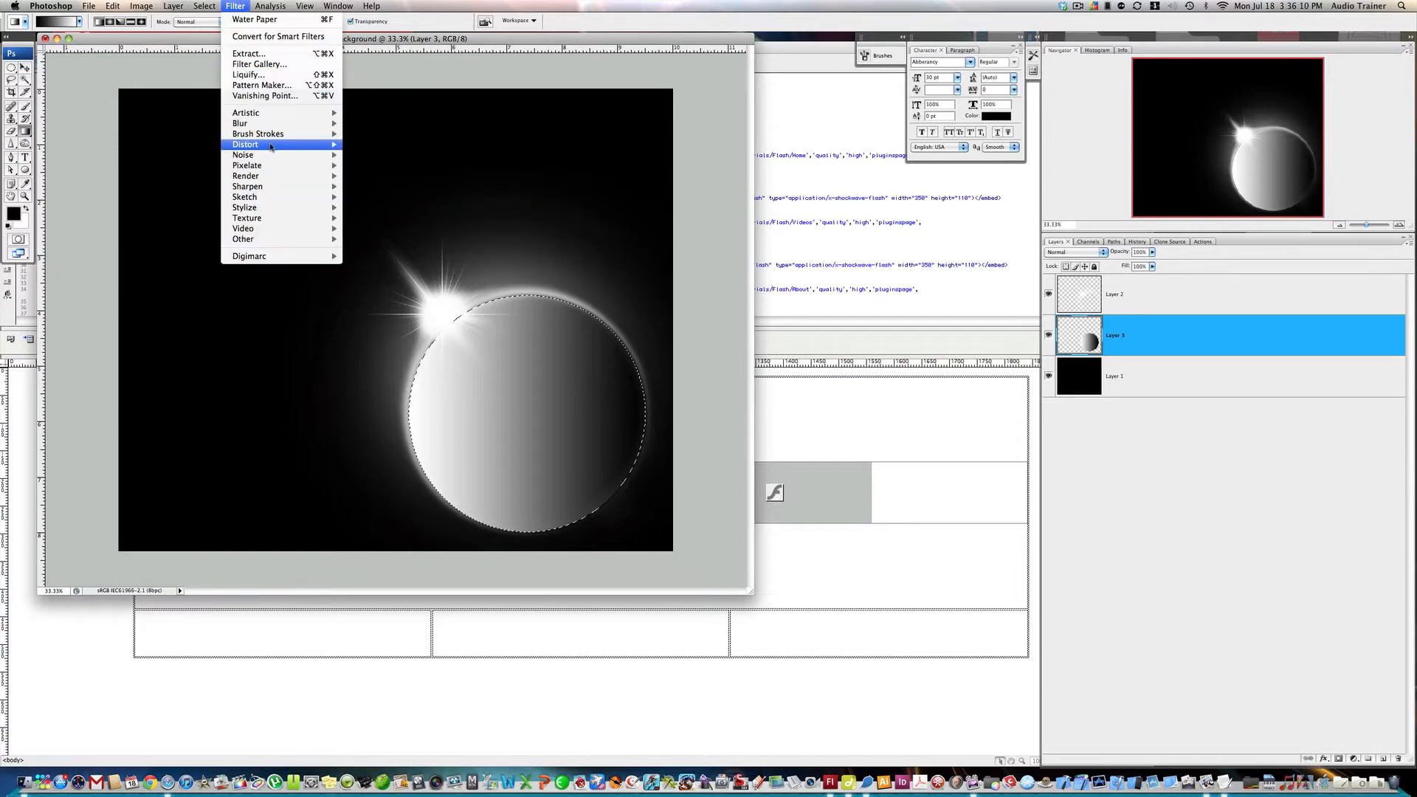
mouse_move(290, 161)
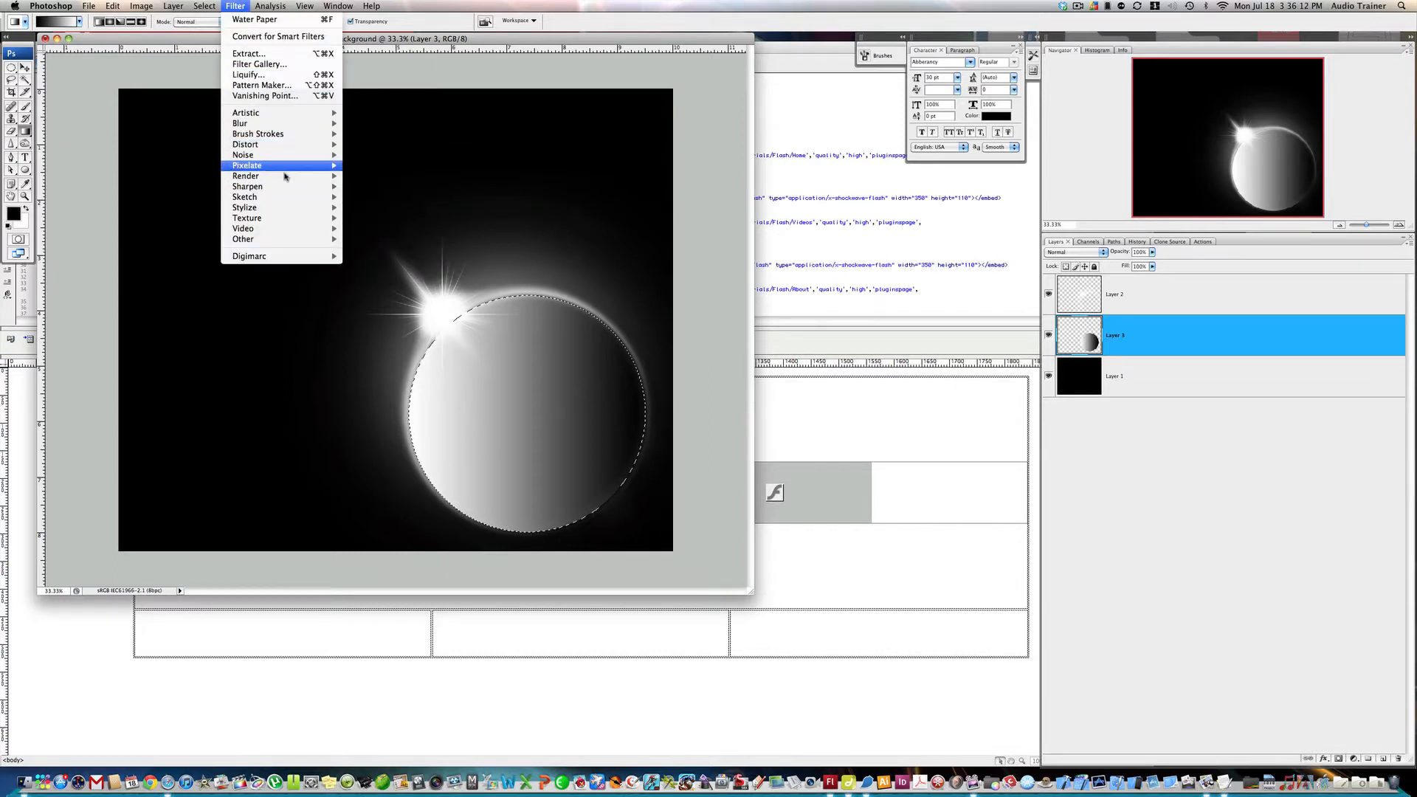
click(397, 189)
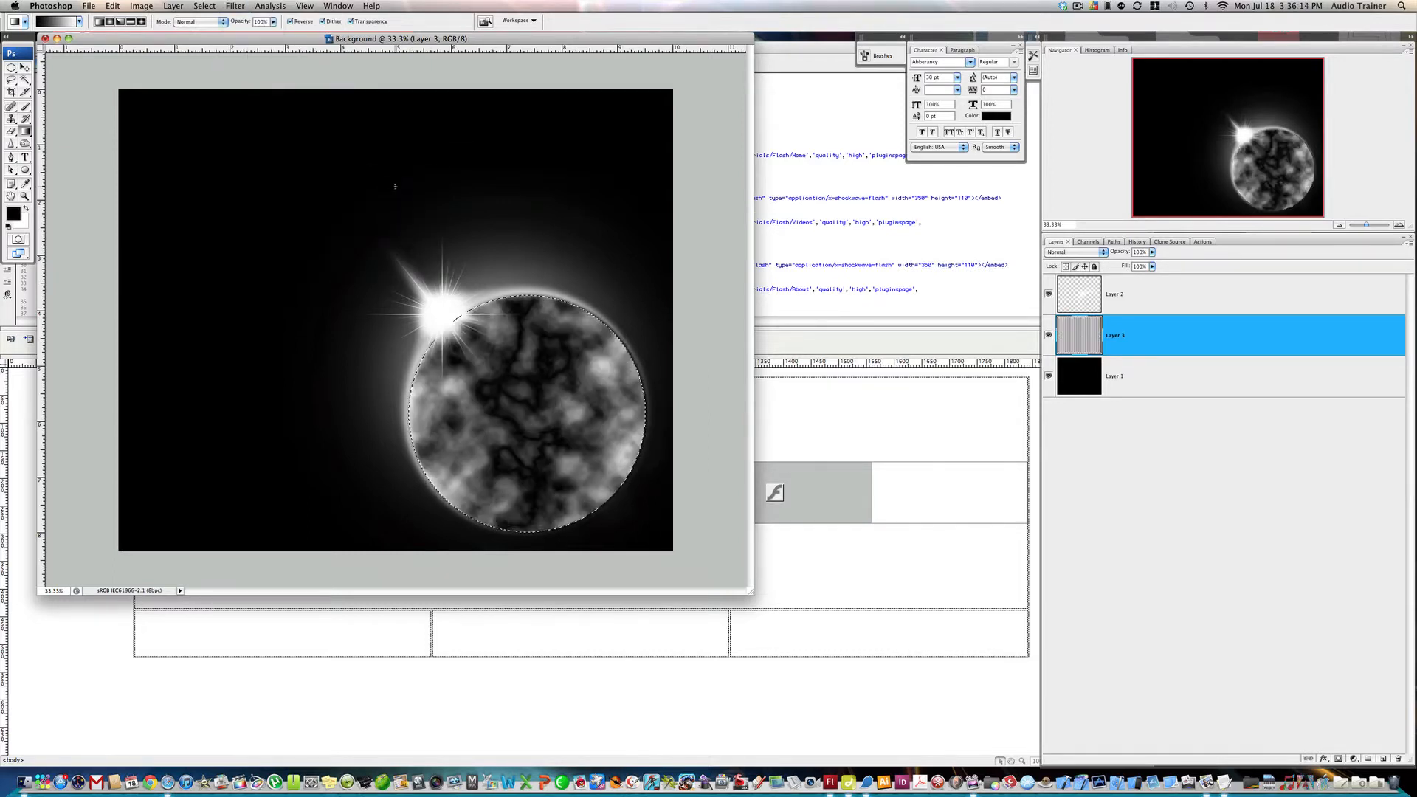
key(super+f)
key(super+f)
key(super+f)
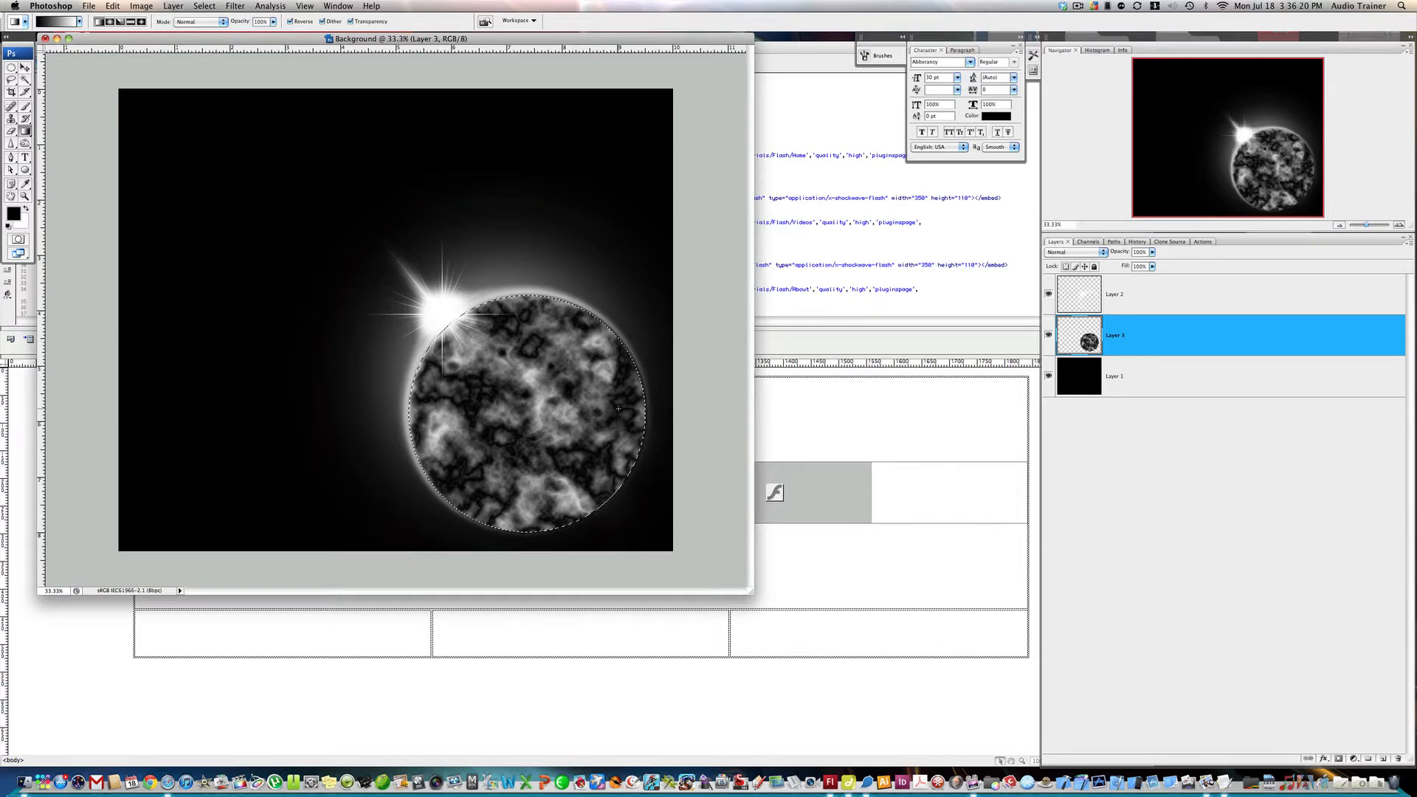
- Apply the Spherize filter to the cloud texture with an amount of 100% in Normal mode
click(232, 7)
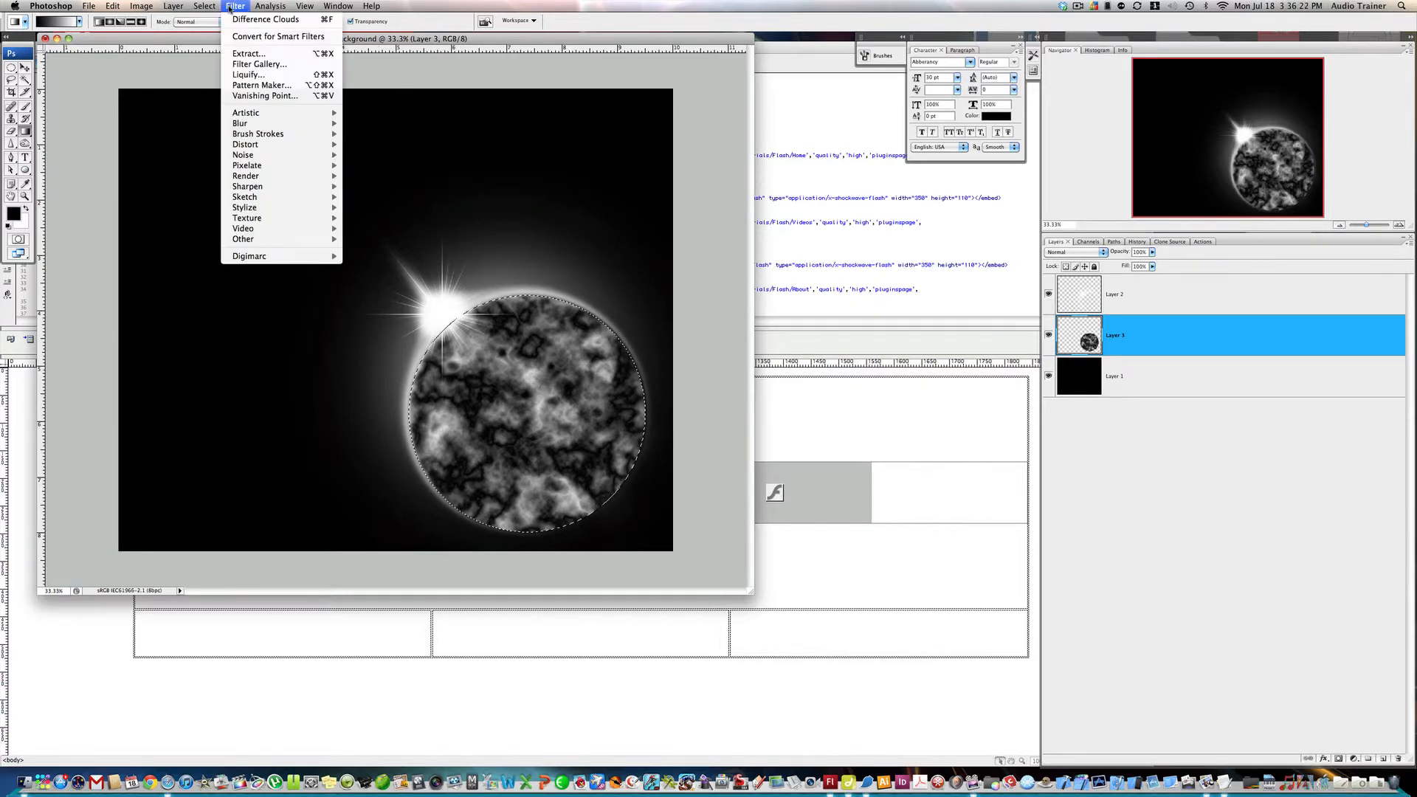
mouse_move(268, 146)
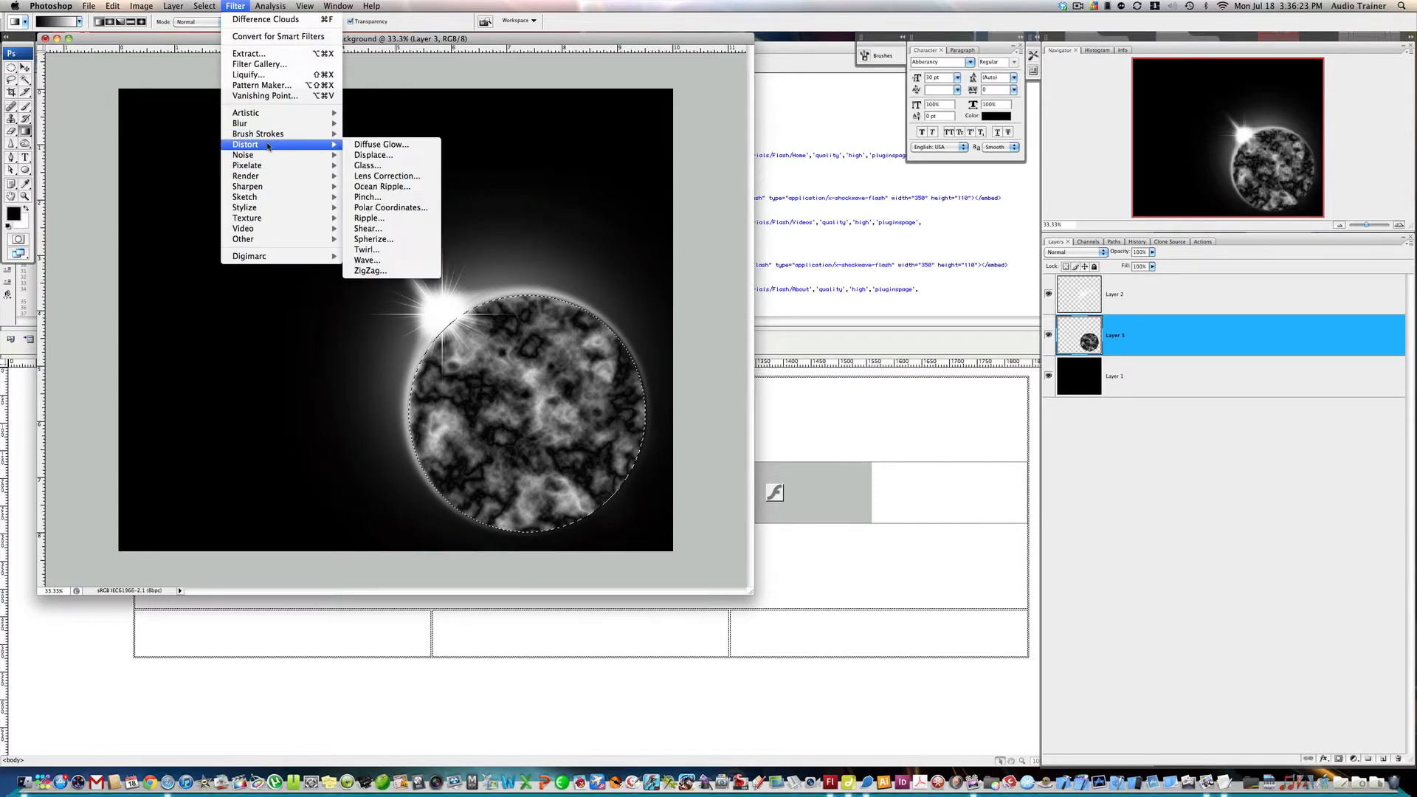
click(401, 240)
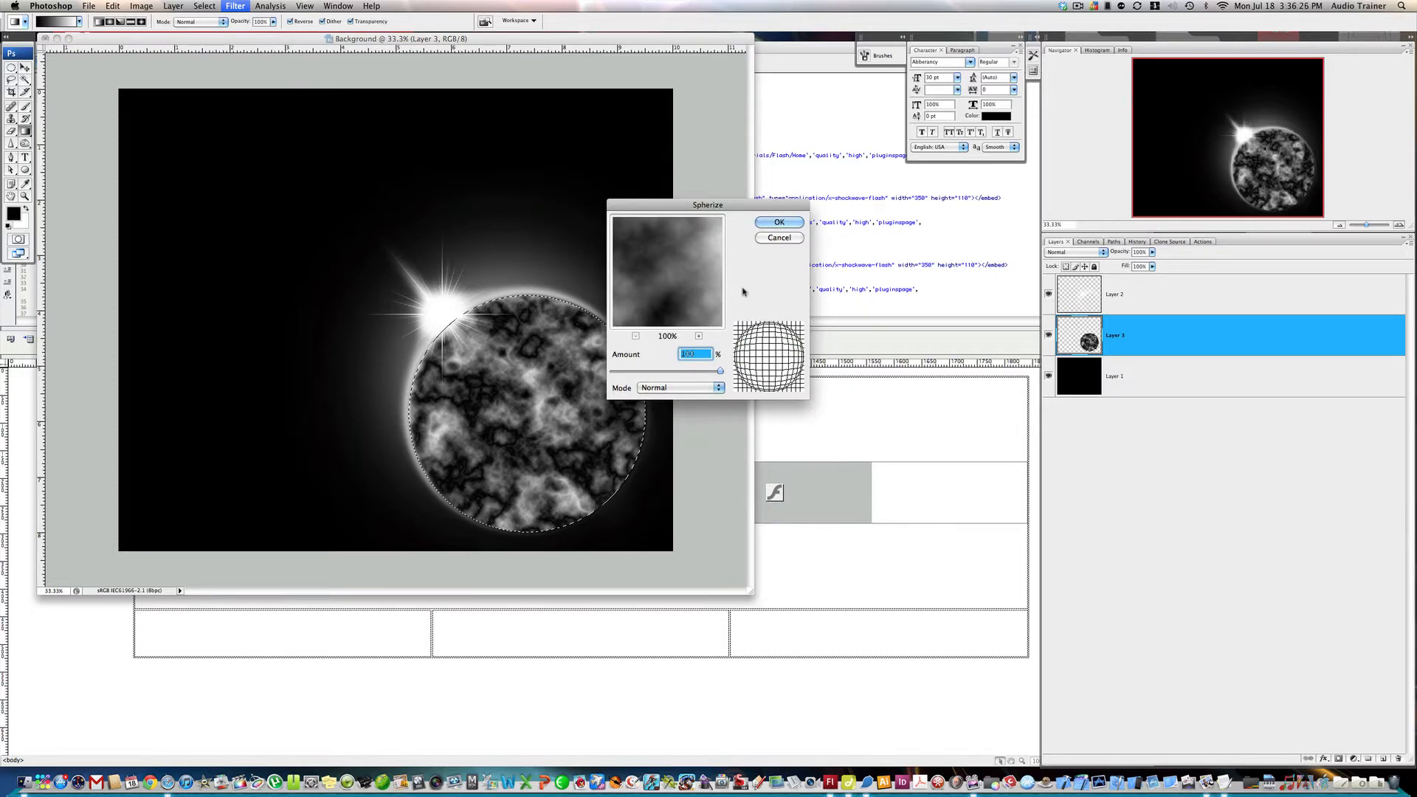
click(781, 223)
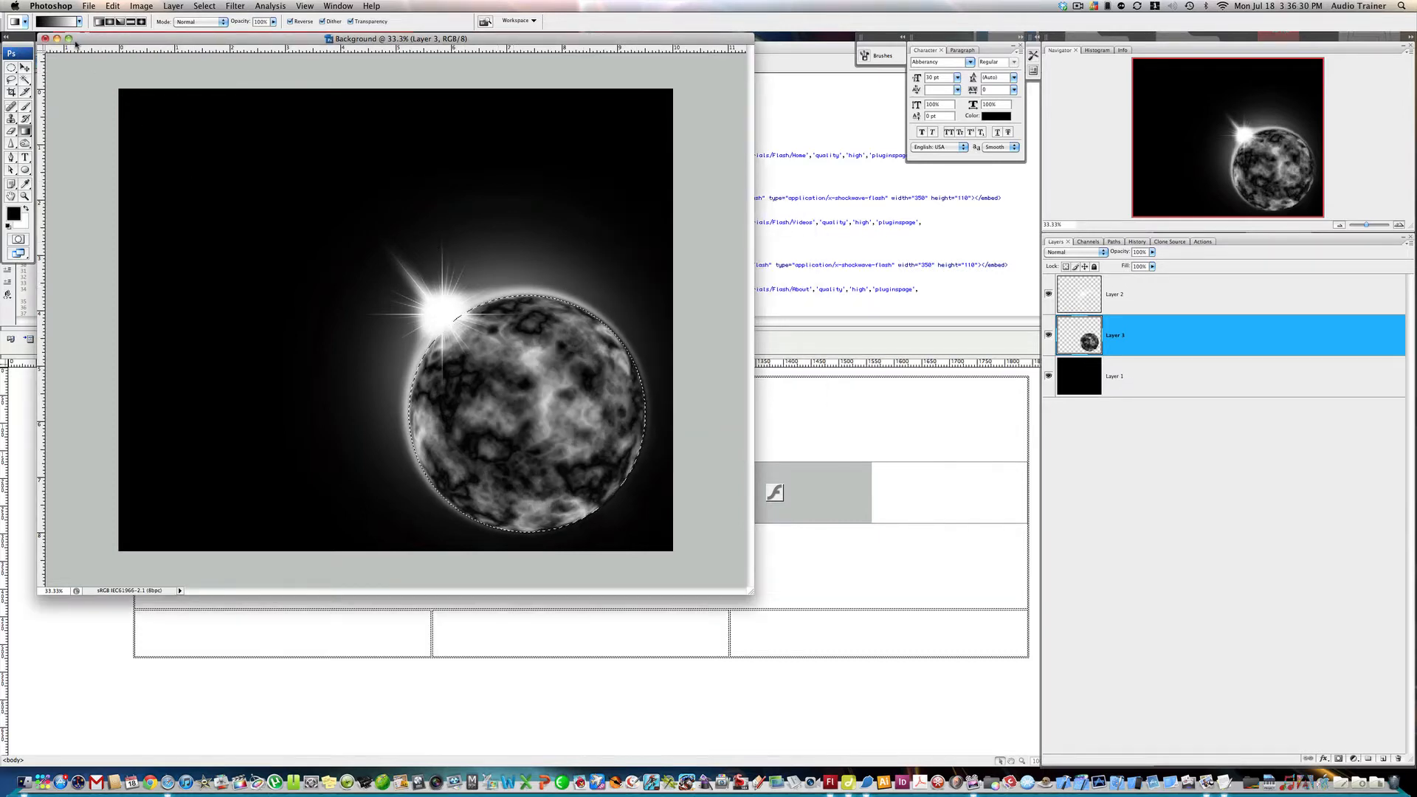
- Set the Gradient tool's blend mode to Color and load the Orange, Yellow, Orange preset for editing
click(194, 22)
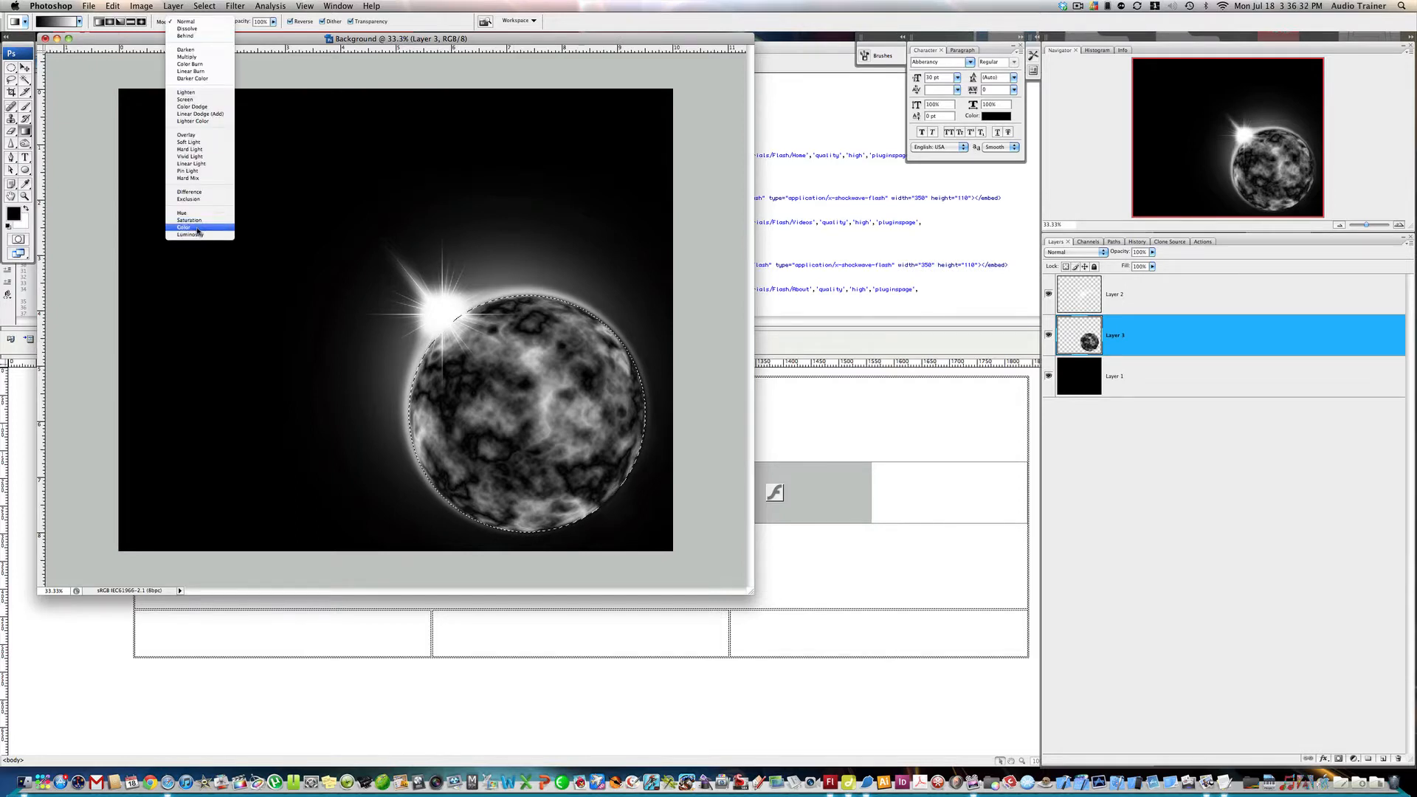
click(197, 228)
click(58, 22)
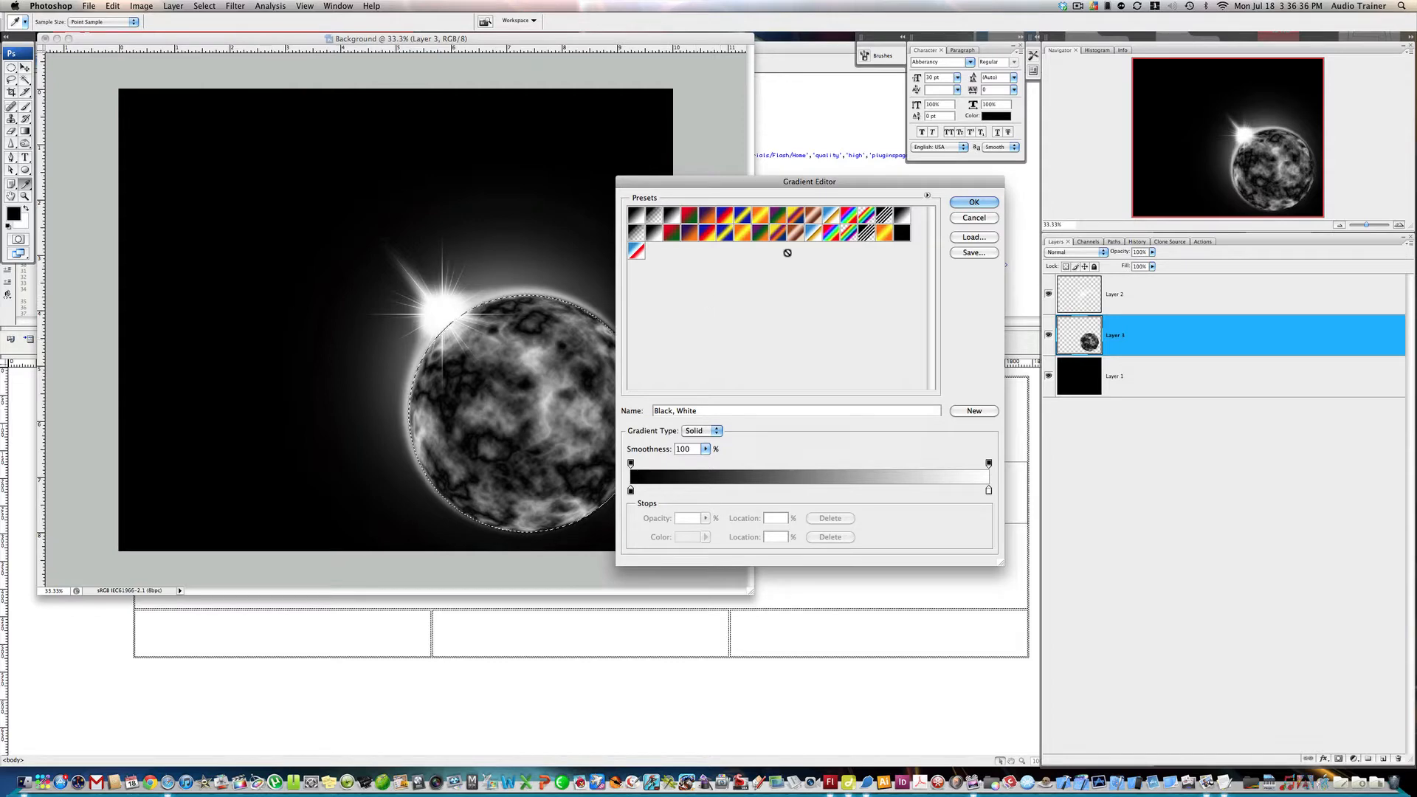
click(756, 219)
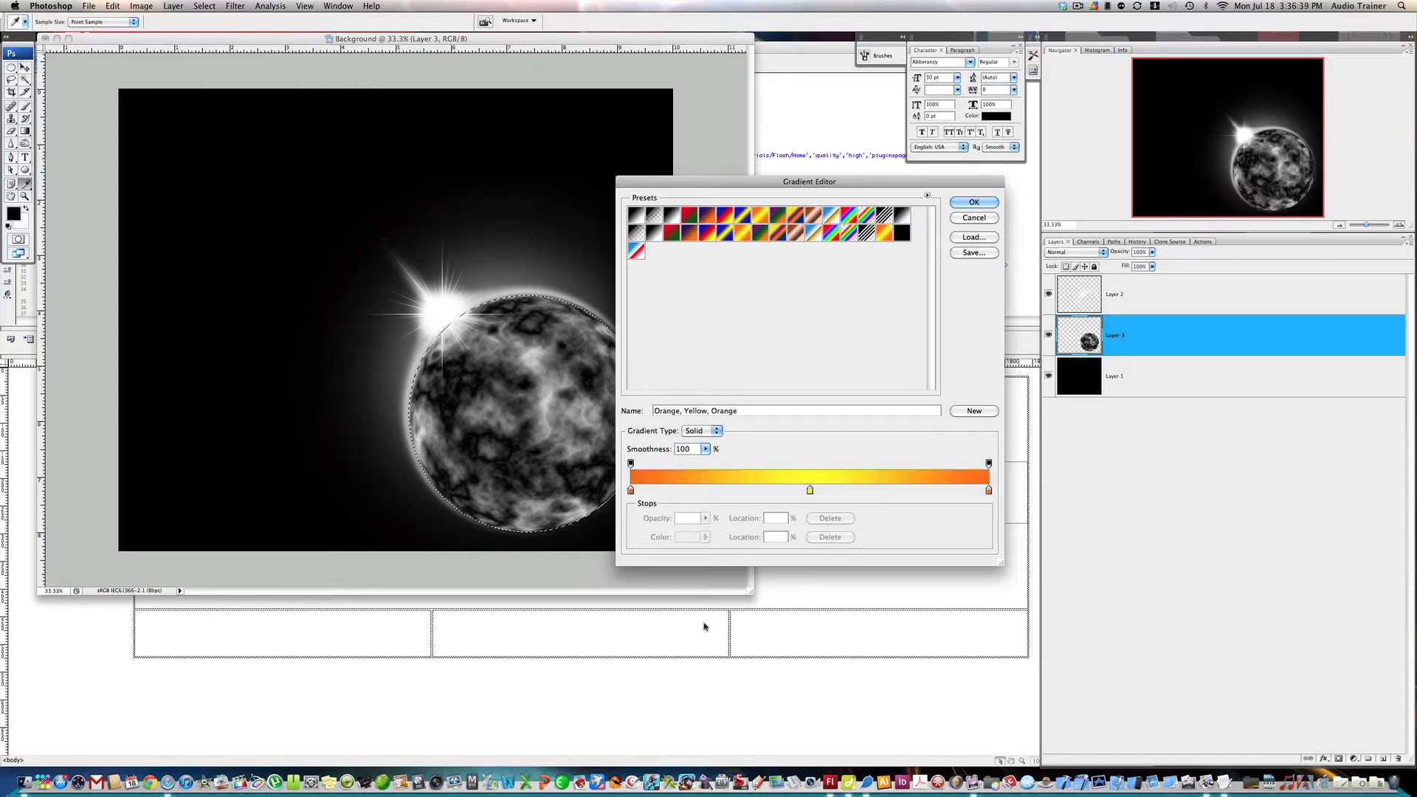
- Recolour the gradient's first stop red and its middle stop bright green
click(632, 491)
click(681, 537)
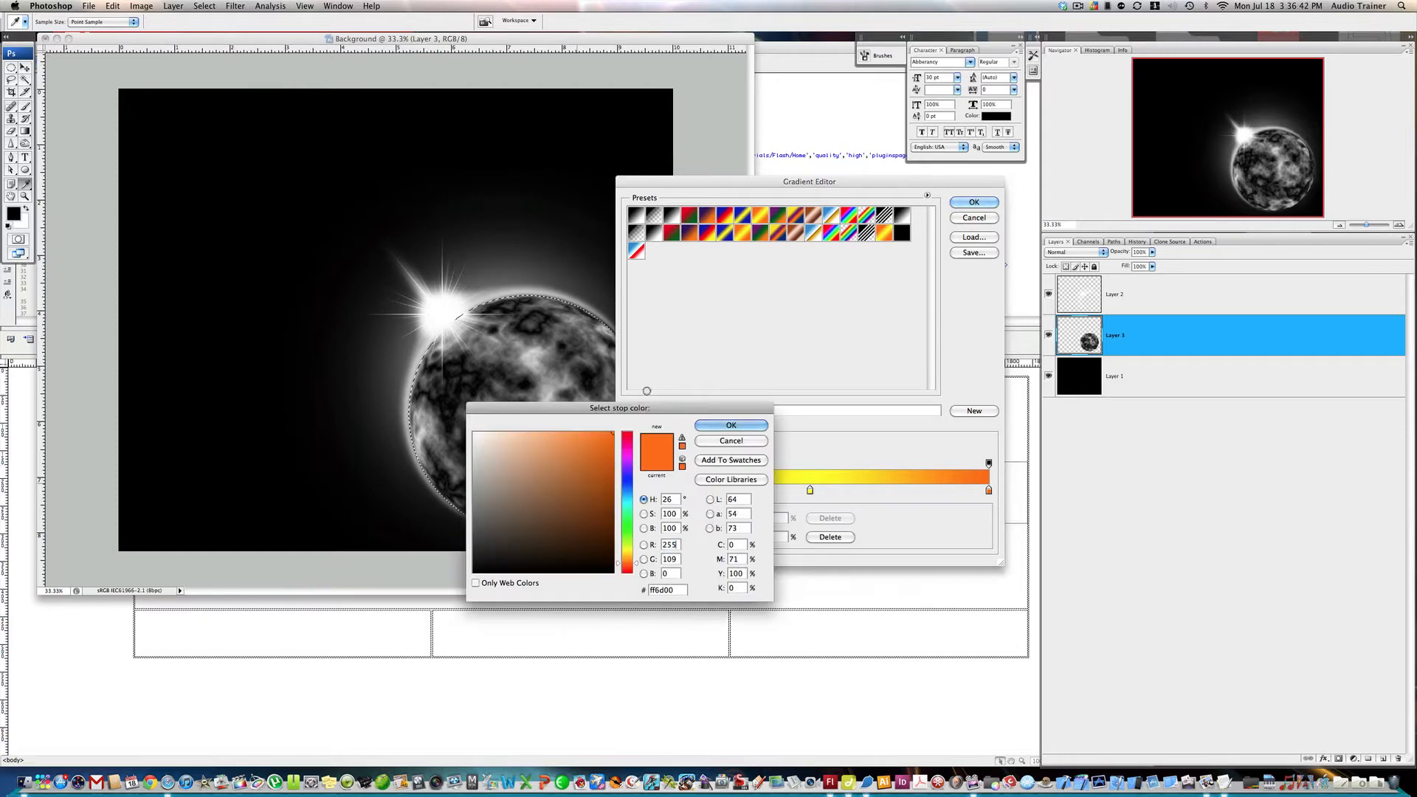
drag(632, 451, 654, 386)
click(741, 423)
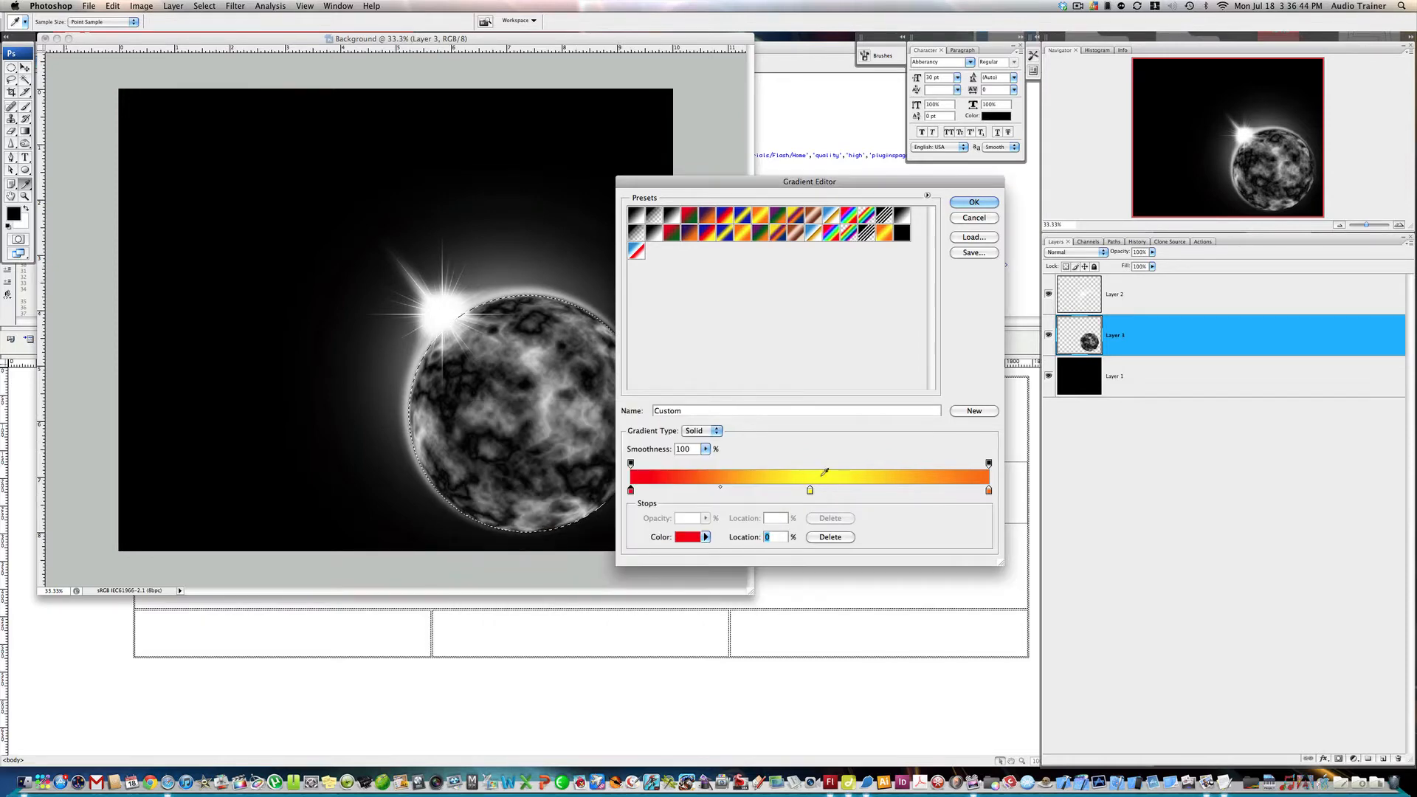
click(810, 490)
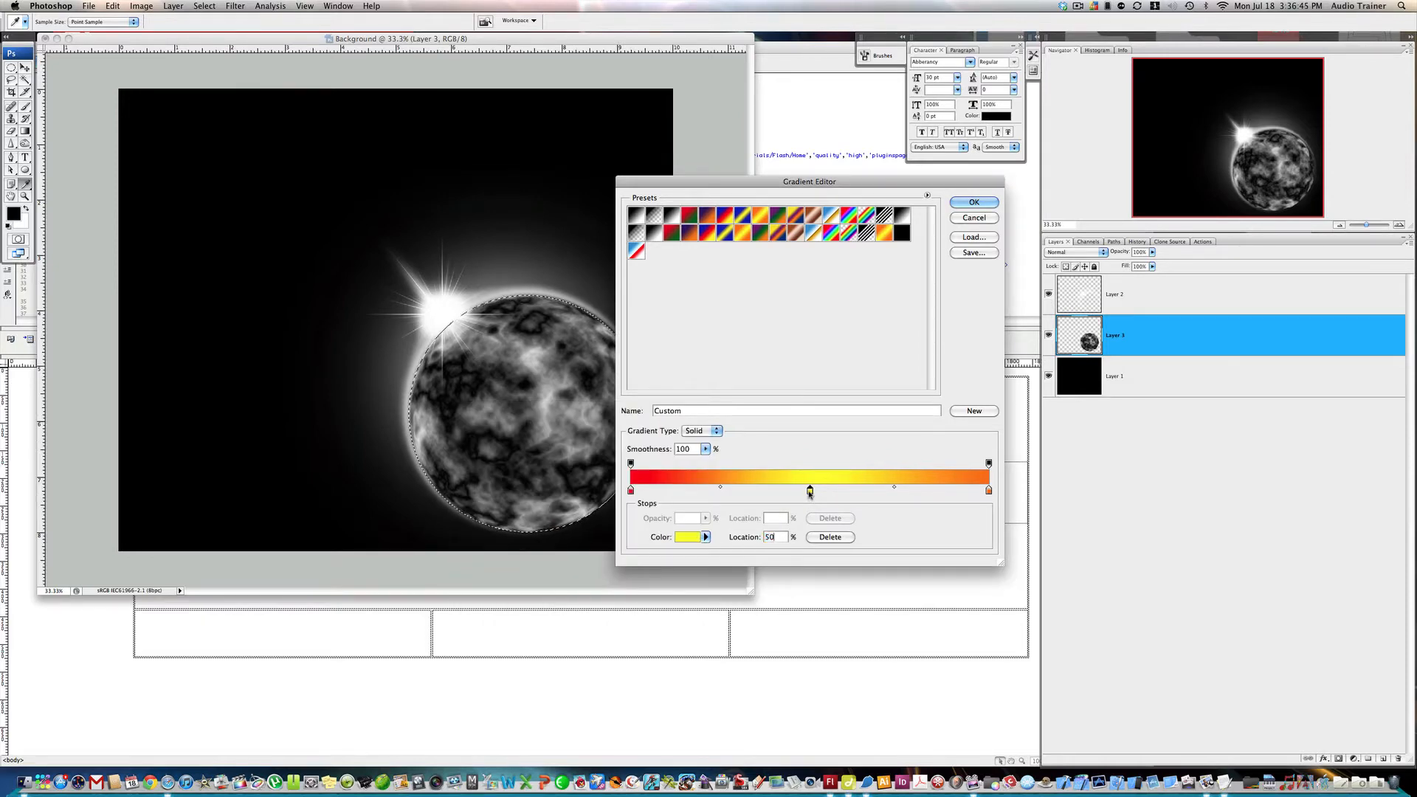
click(688, 544)
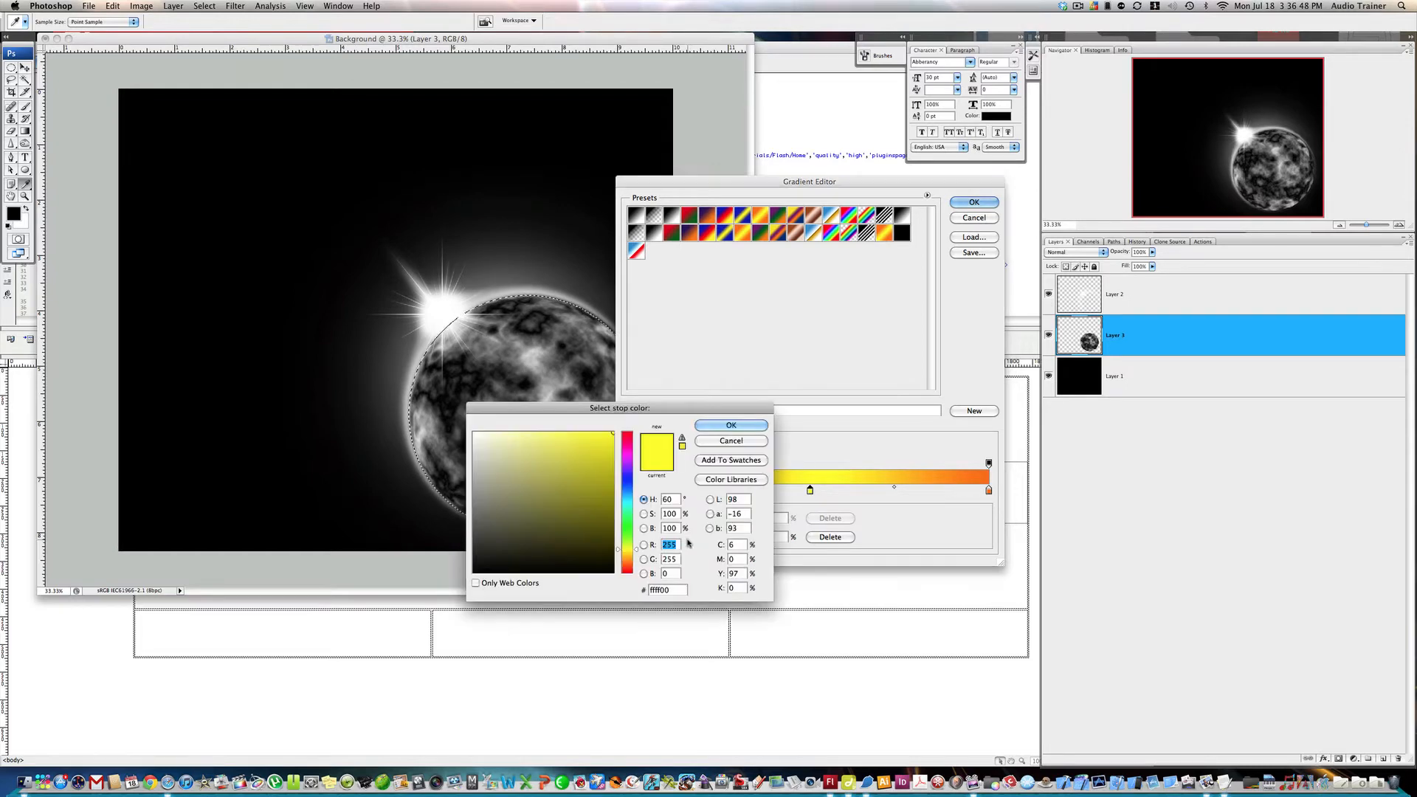
click(626, 520)
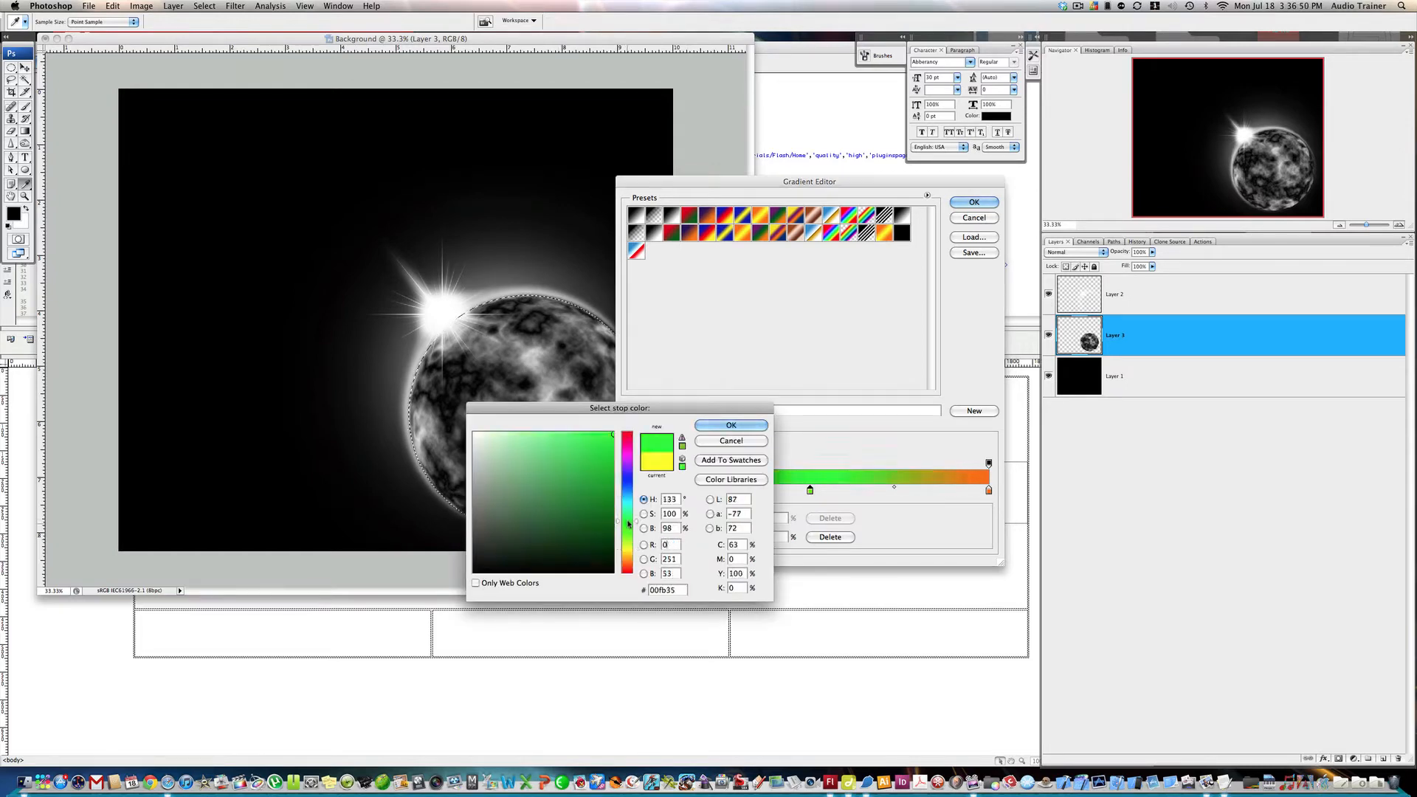
click(729, 425)
- Recolour the gradient's last stop purple and accept the custom gradient
click(989, 491)
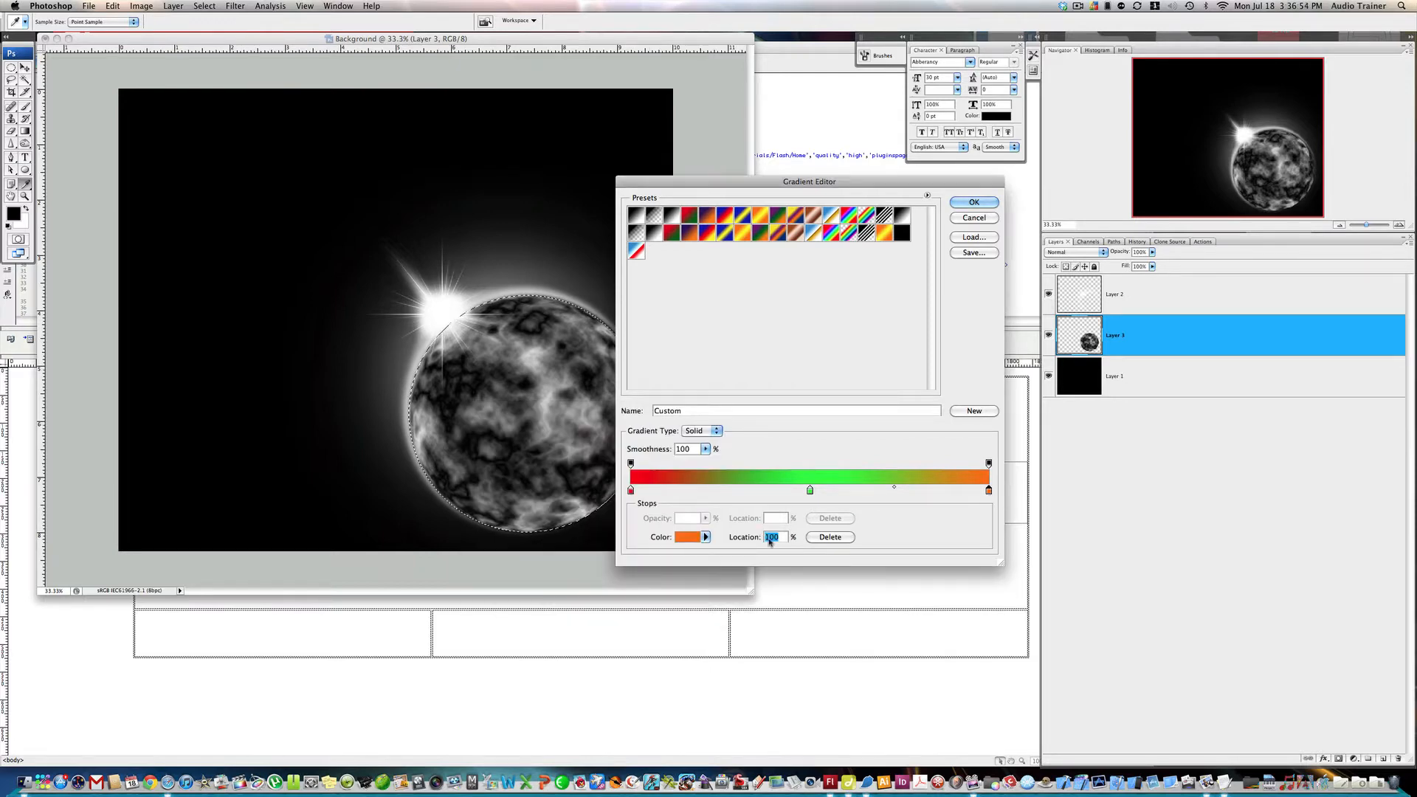
click(683, 538)
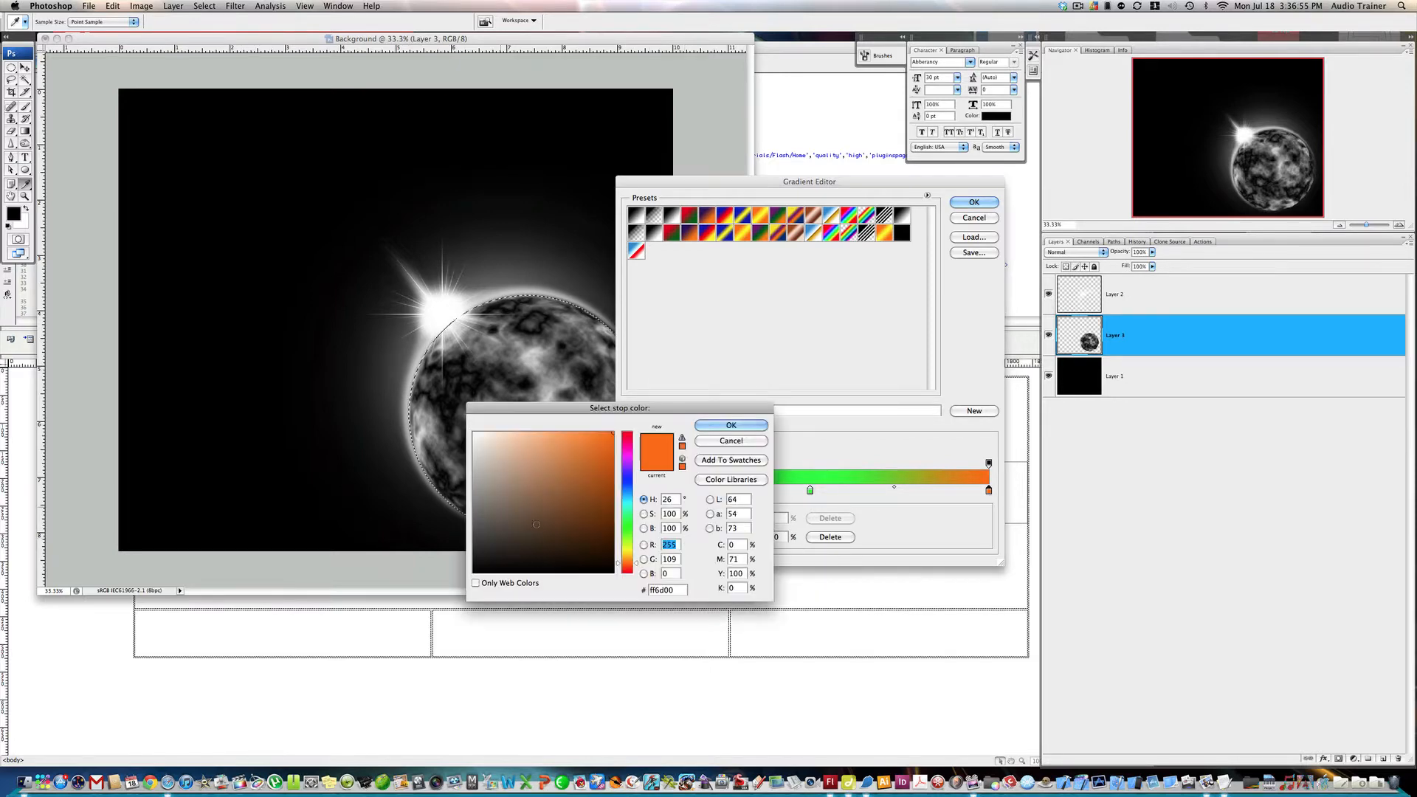
click(630, 467)
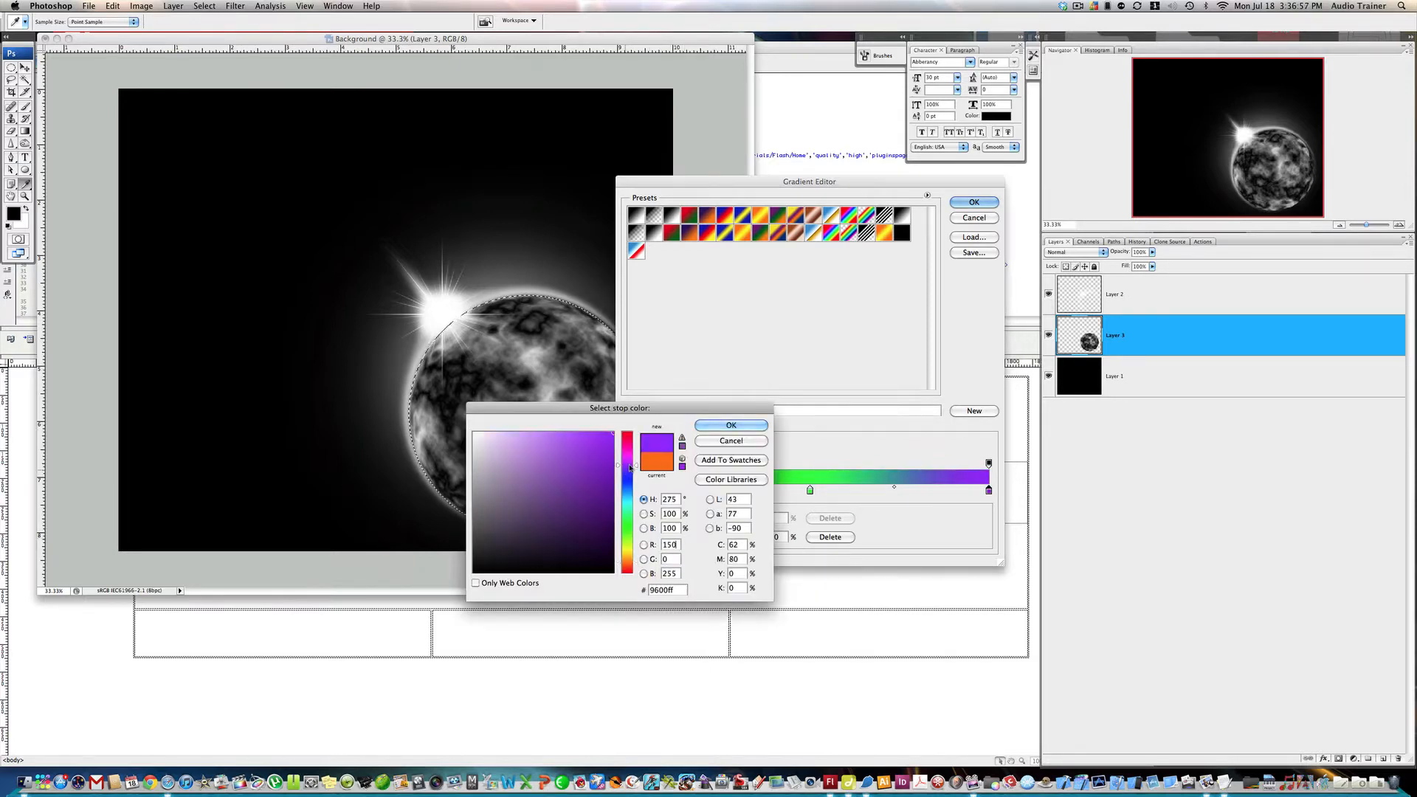
click(739, 426)
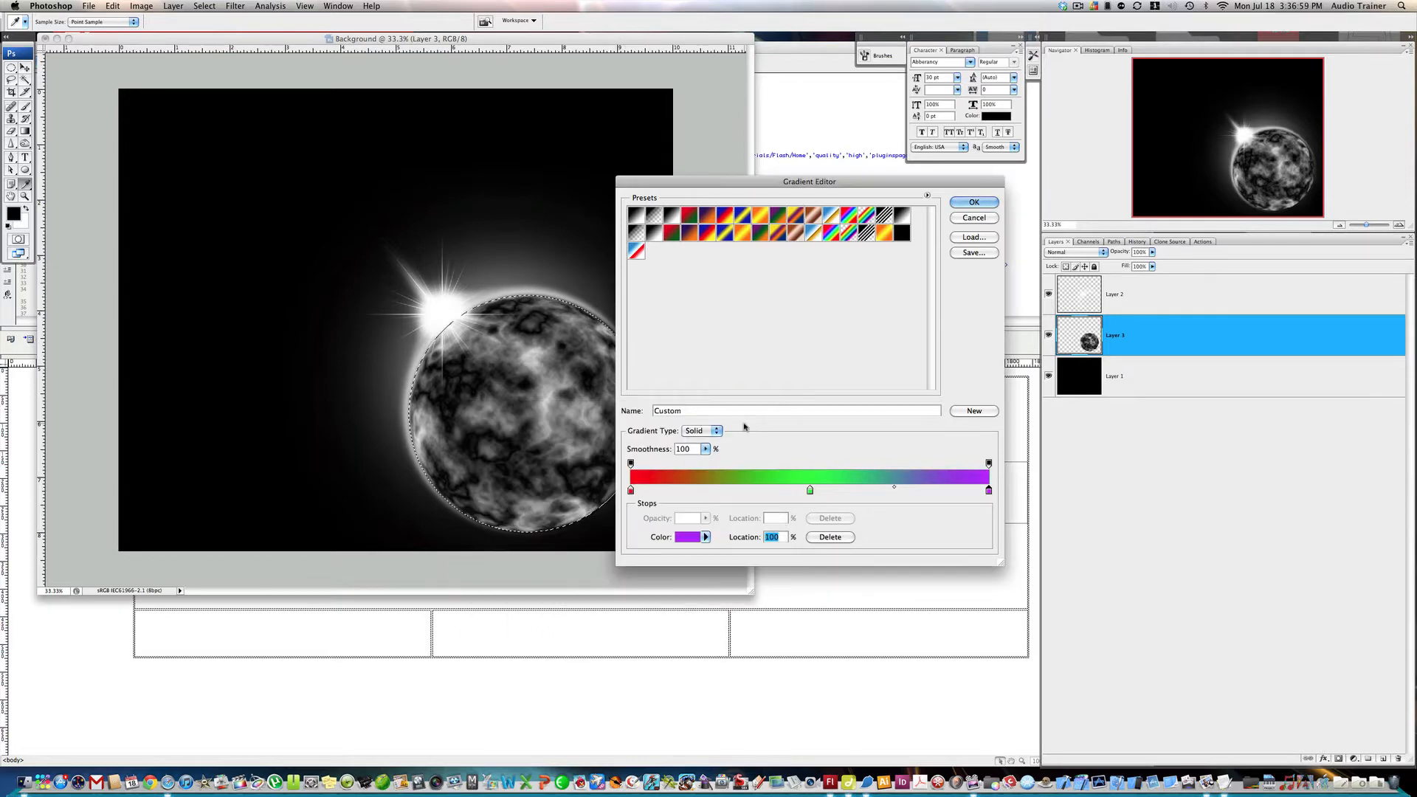
click(975, 203)
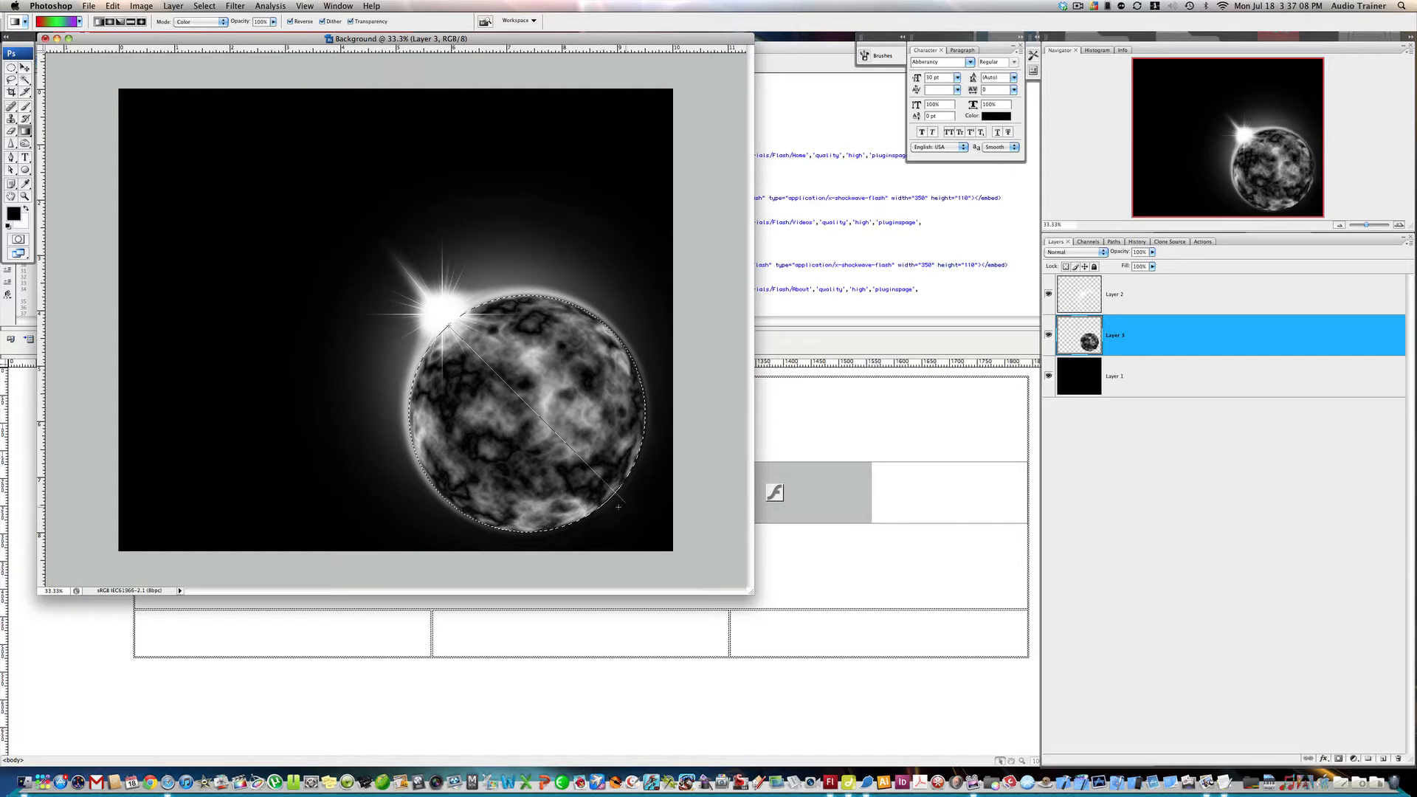
- Apply the custom gradient diagonally across the planet between the starburst and the lower-right edge, and clear the selection
drag(614, 493, 616, 493)
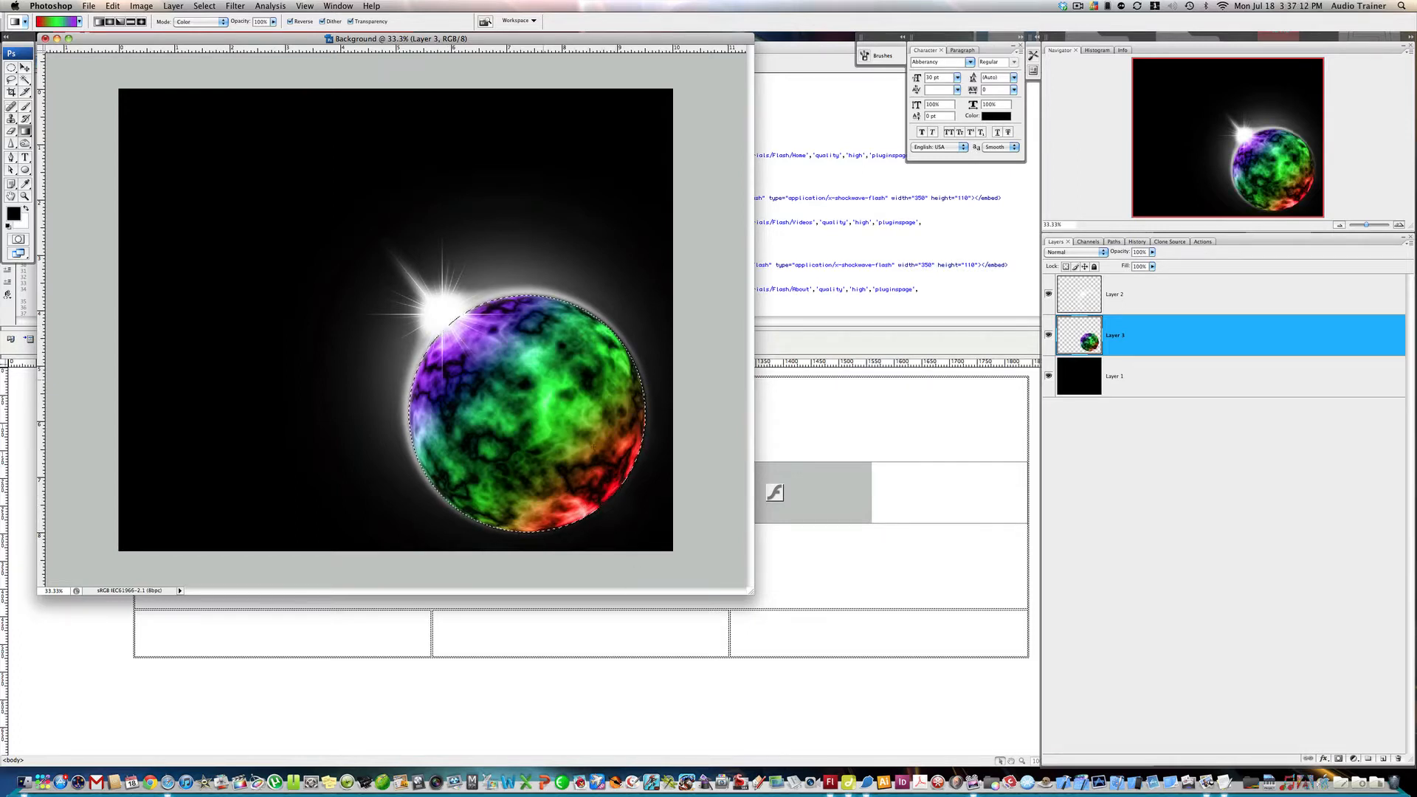
drag(575, 403, 529, 401)
key(super+d)
- Dab a white dot on the planet's upper-left edge with a small hard round brush and hide the starburst layer, Layer 2
click(25, 107)
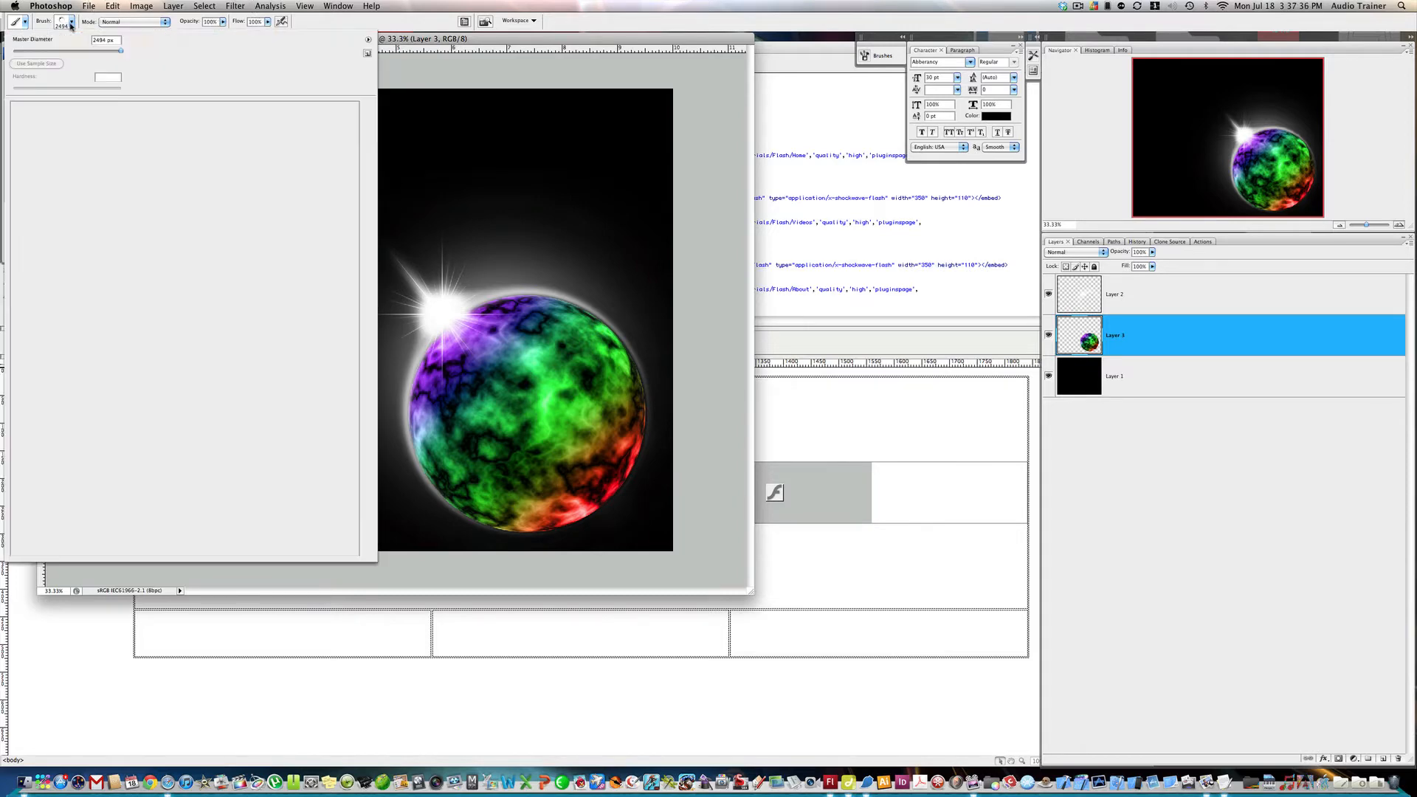
click(70, 22)
scroll(157, 168, up, 15)
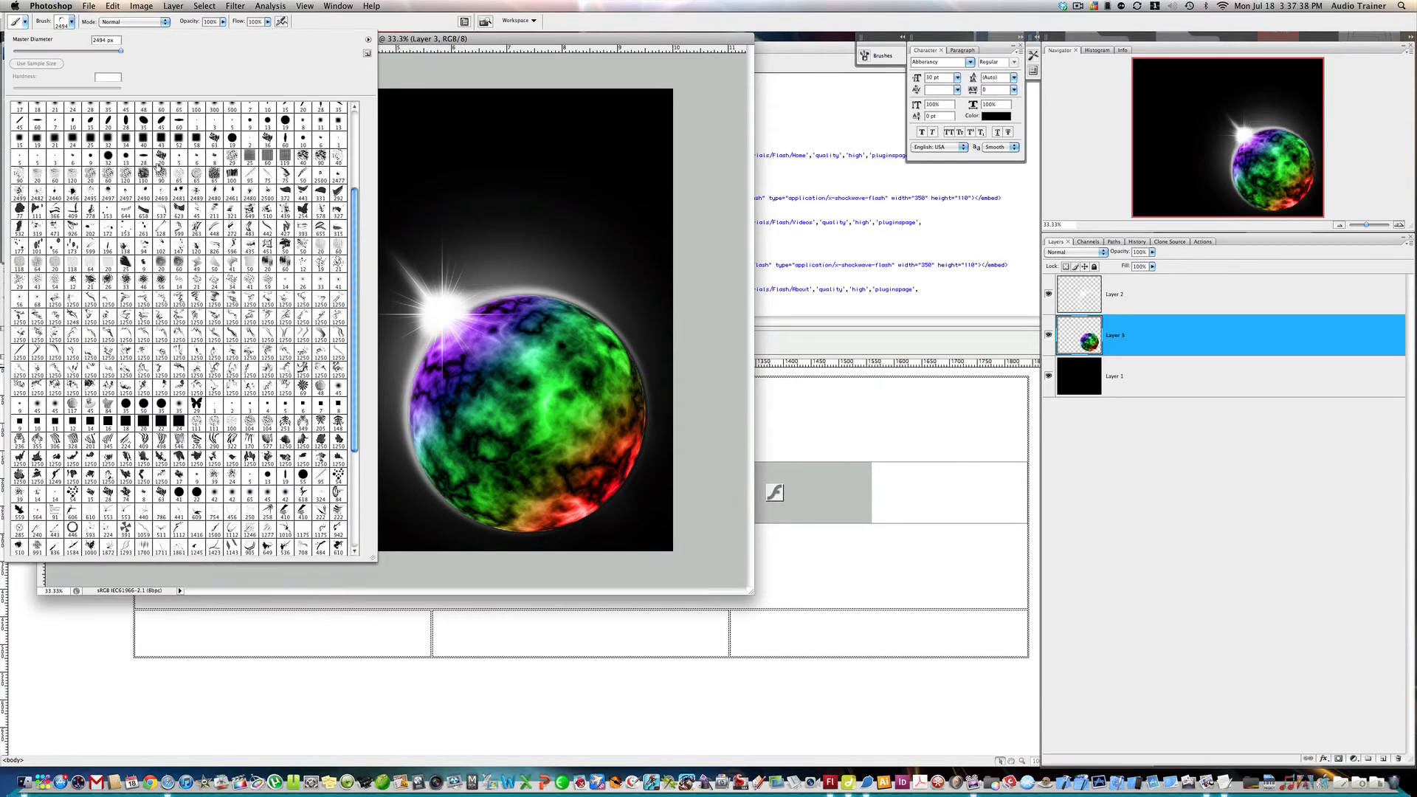
scroll(157, 168, up, 1)
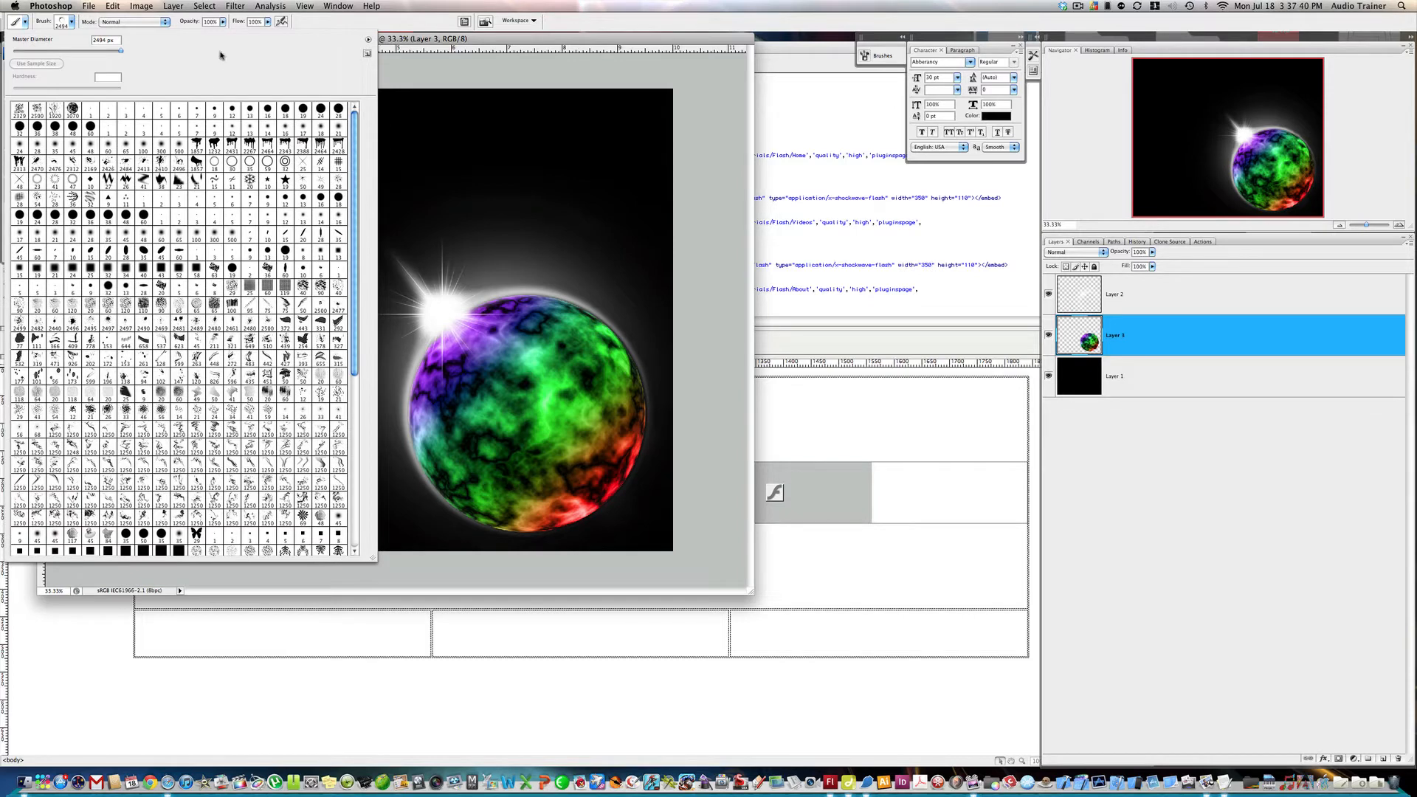
click(215, 108)
double_click(216, 105)
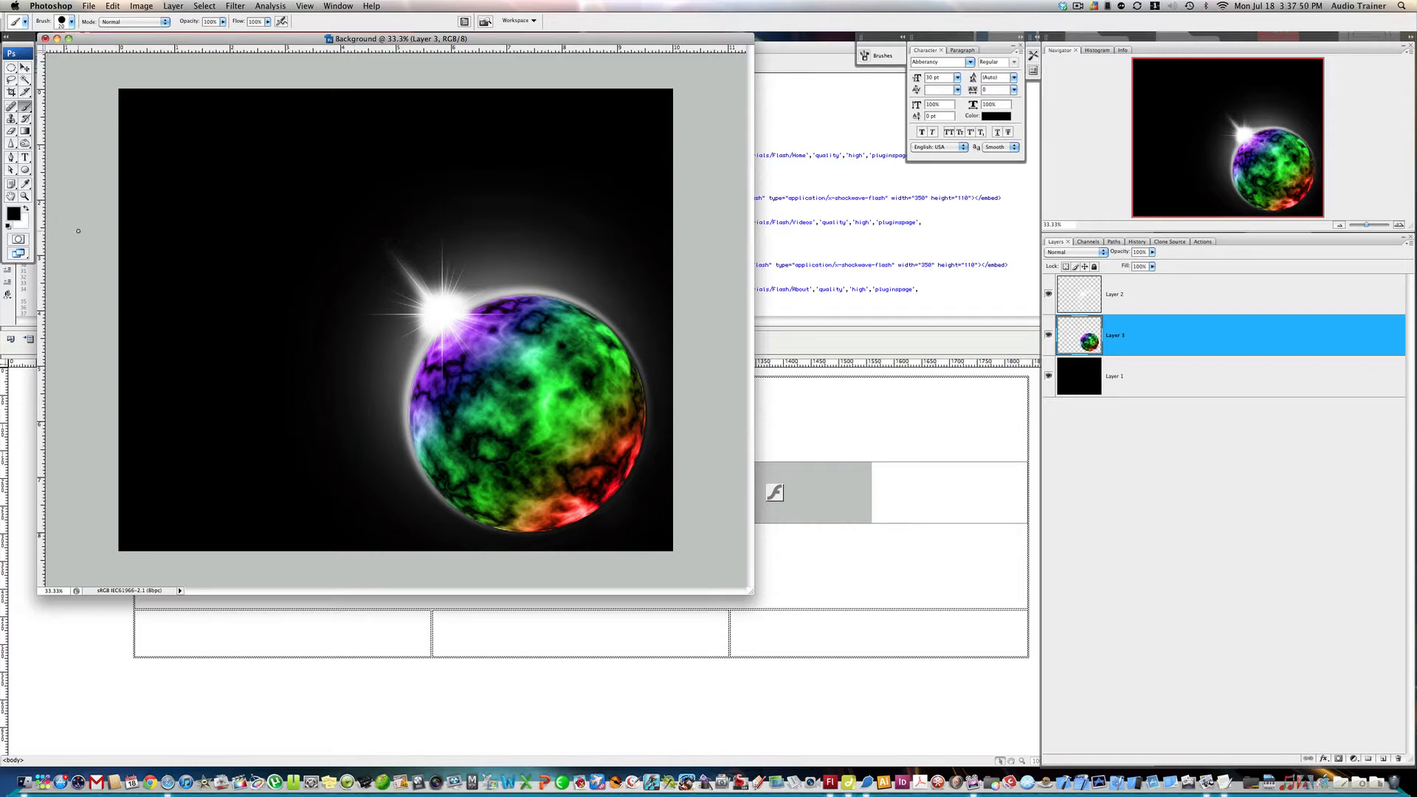
key(x)
click(1049, 295)
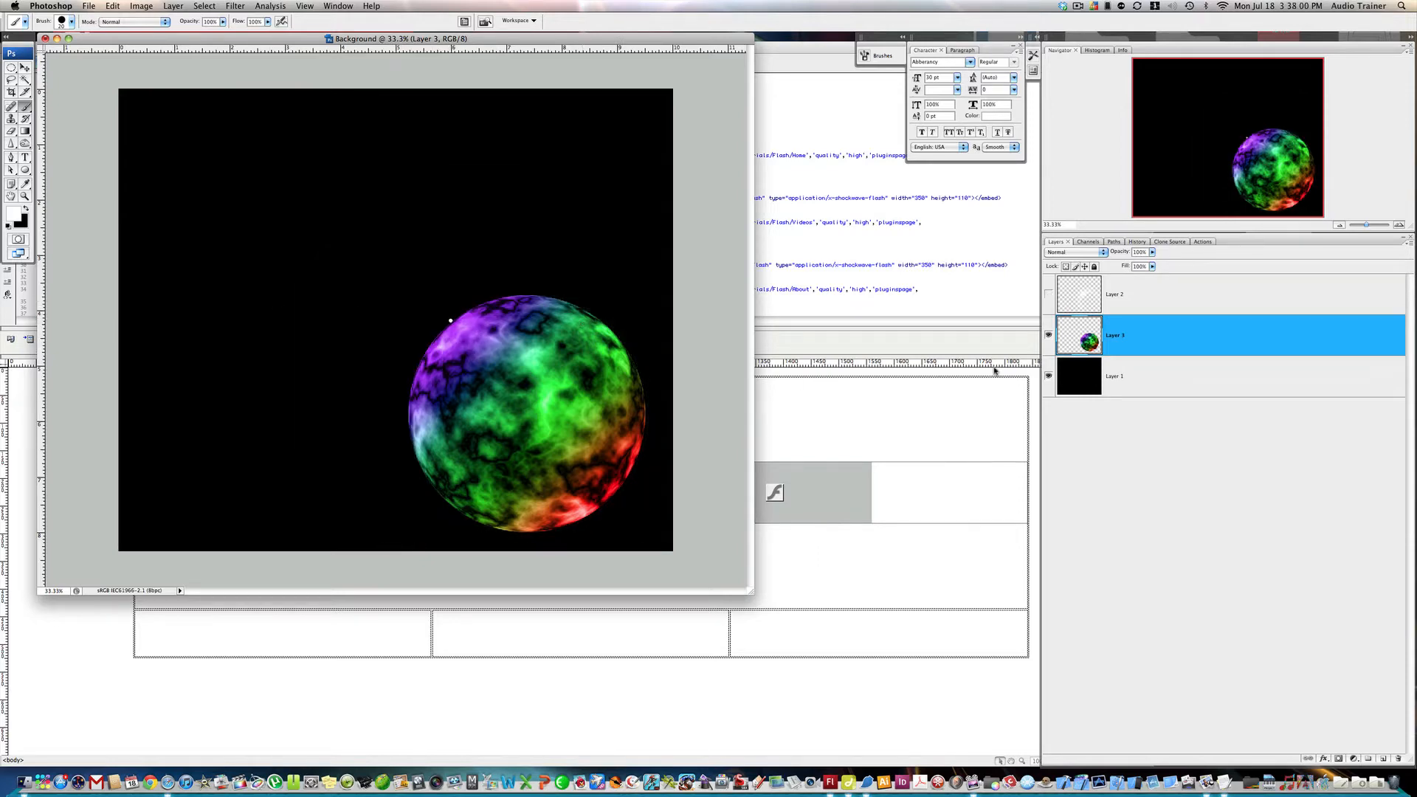
click(236, 6)
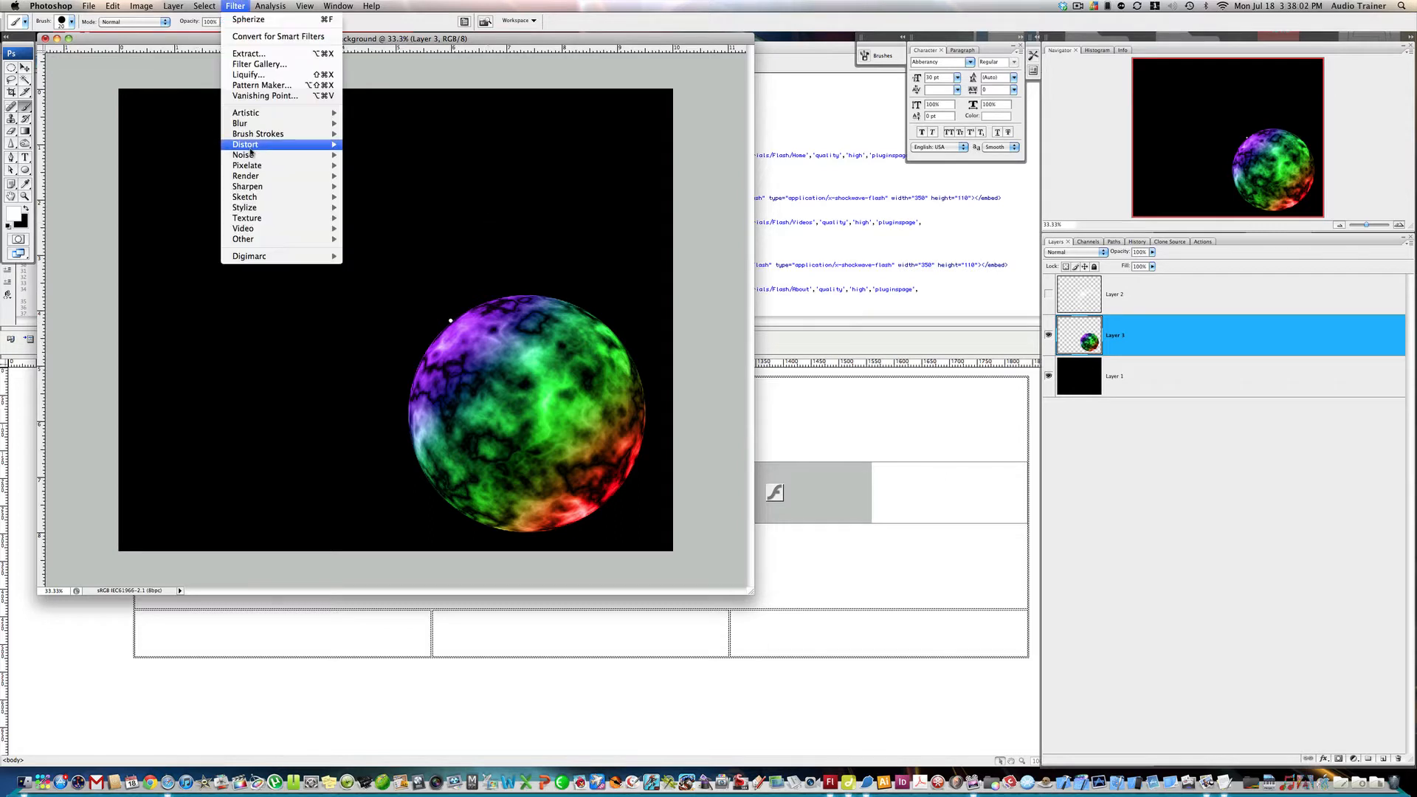
mouse_move(262, 179)
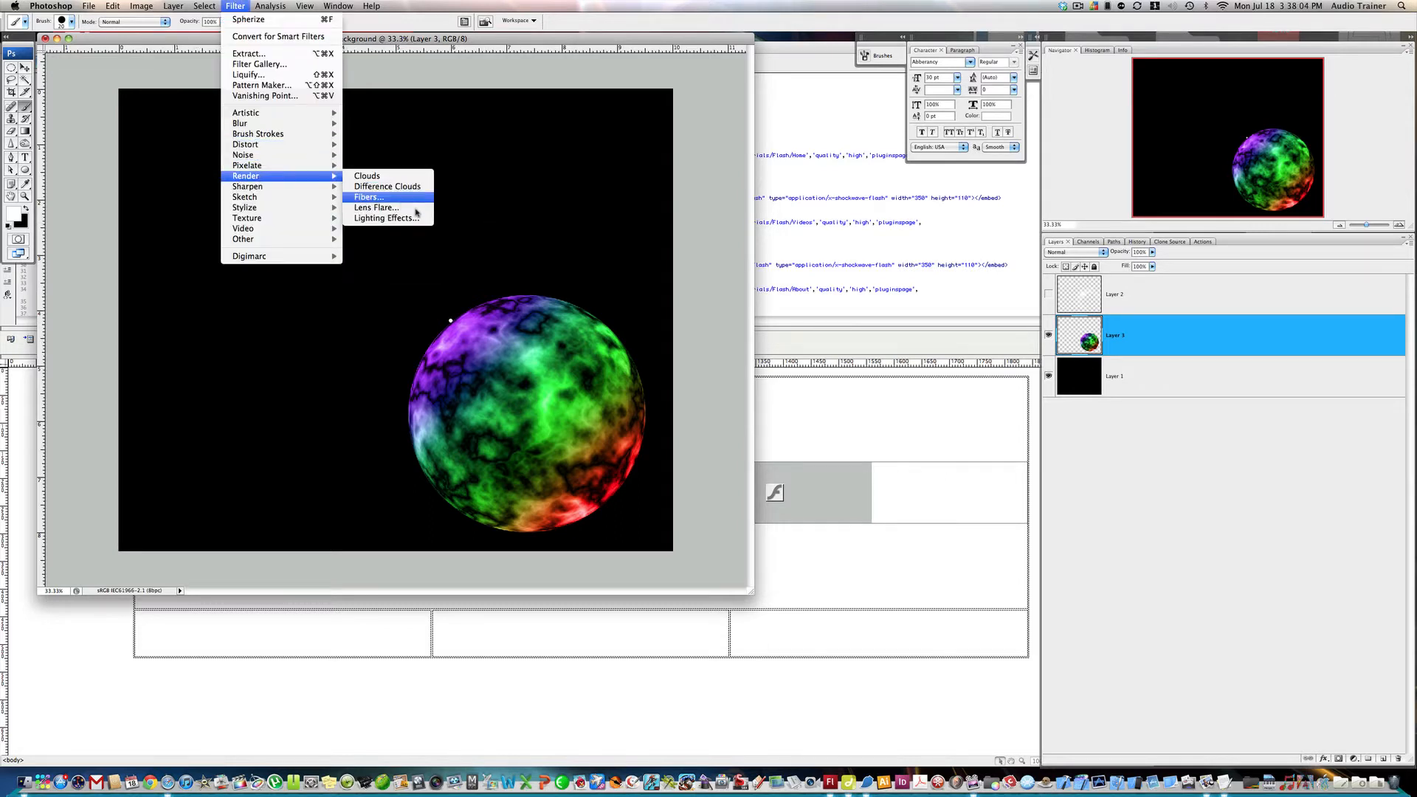
click(376, 207)
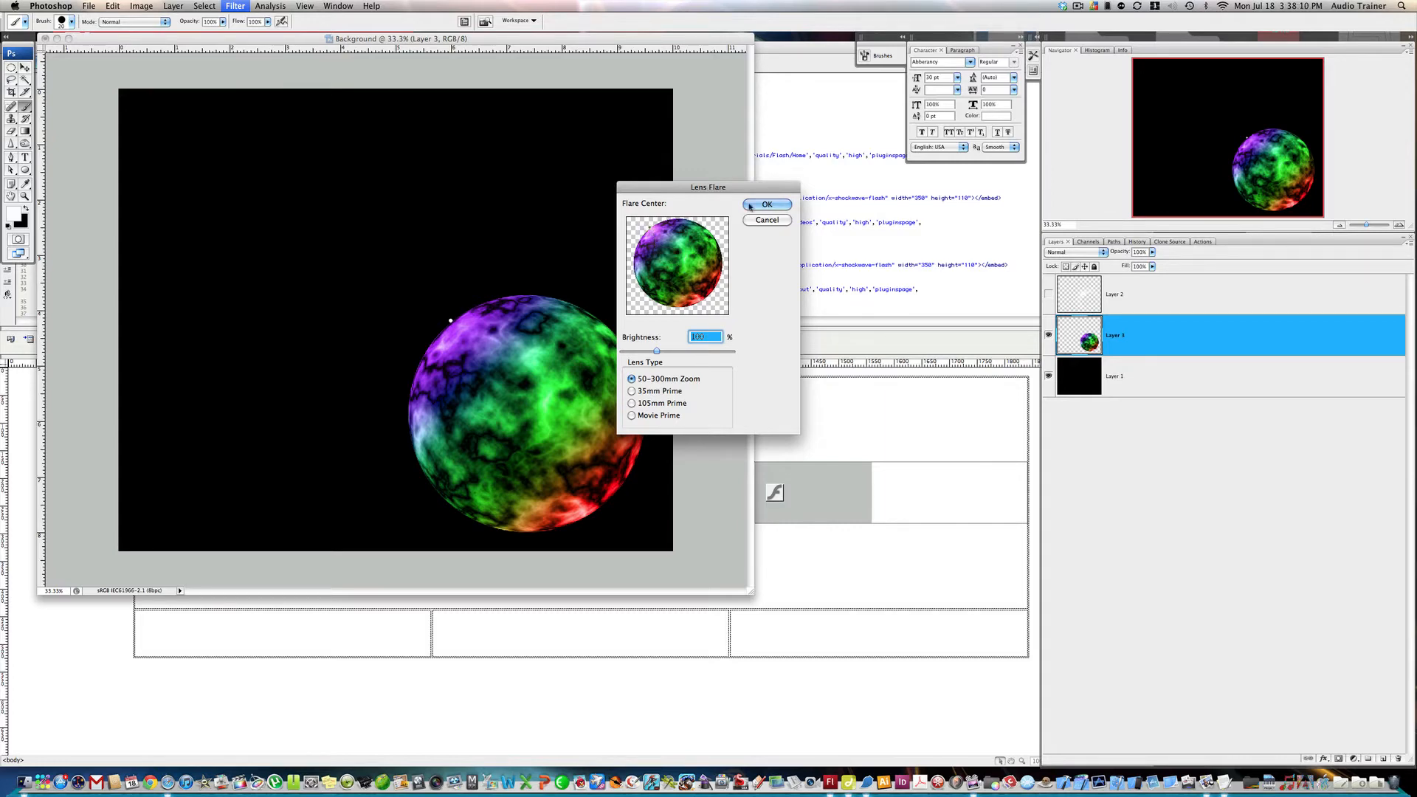
click(768, 221)
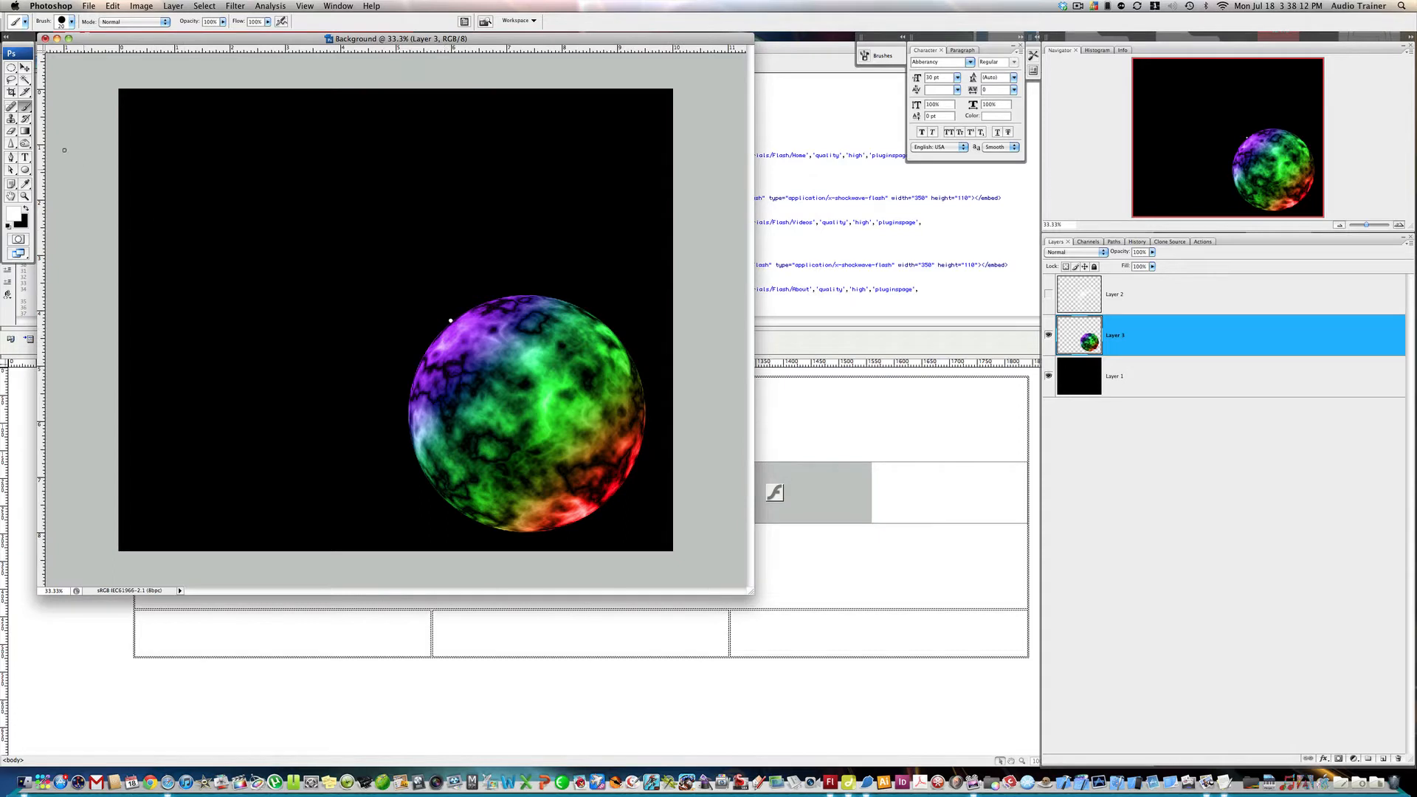
- Select the white dot on the planet's edge with the Magic Wand and recolour it red using R 255, G 0, B 0
key(w)
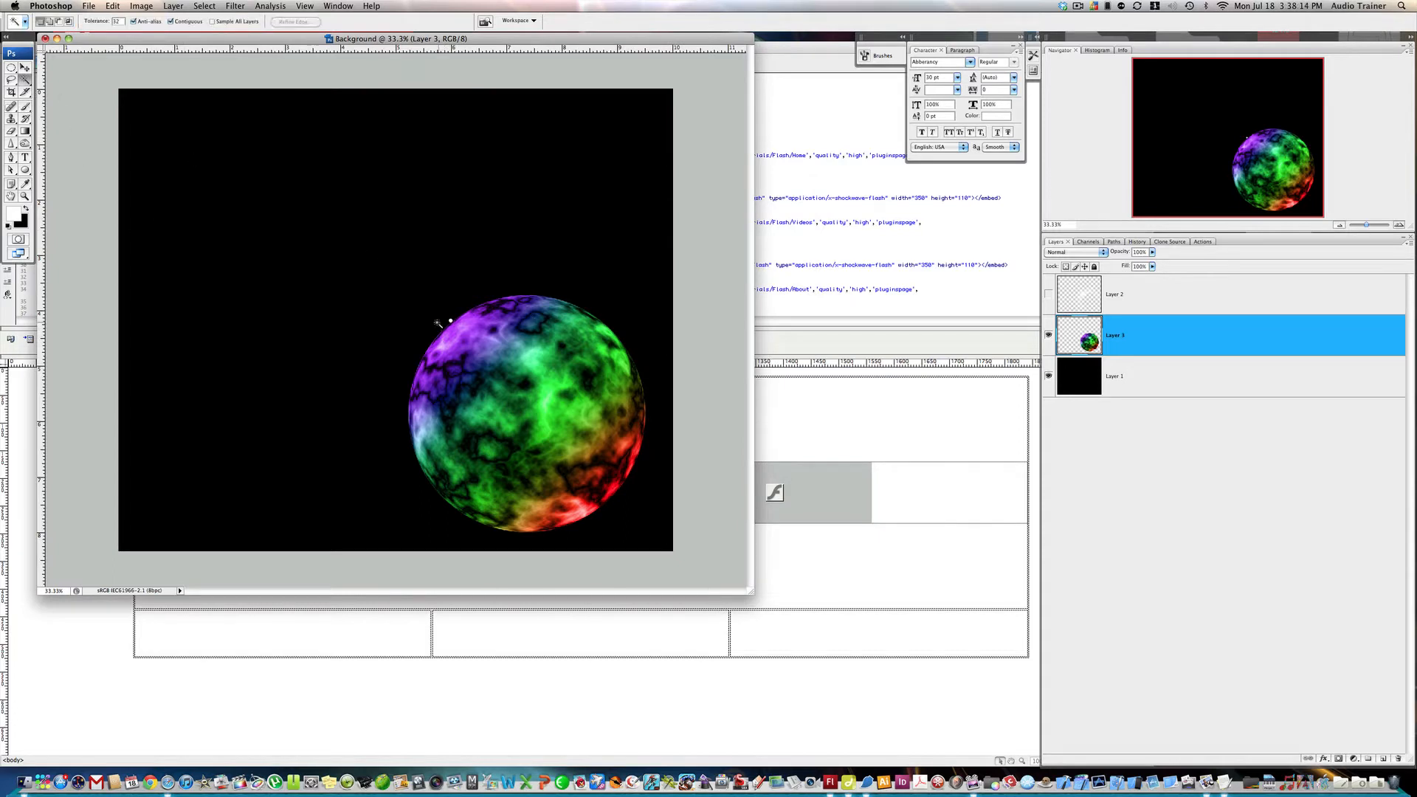
click(450, 321)
key(x)
click(13, 215)
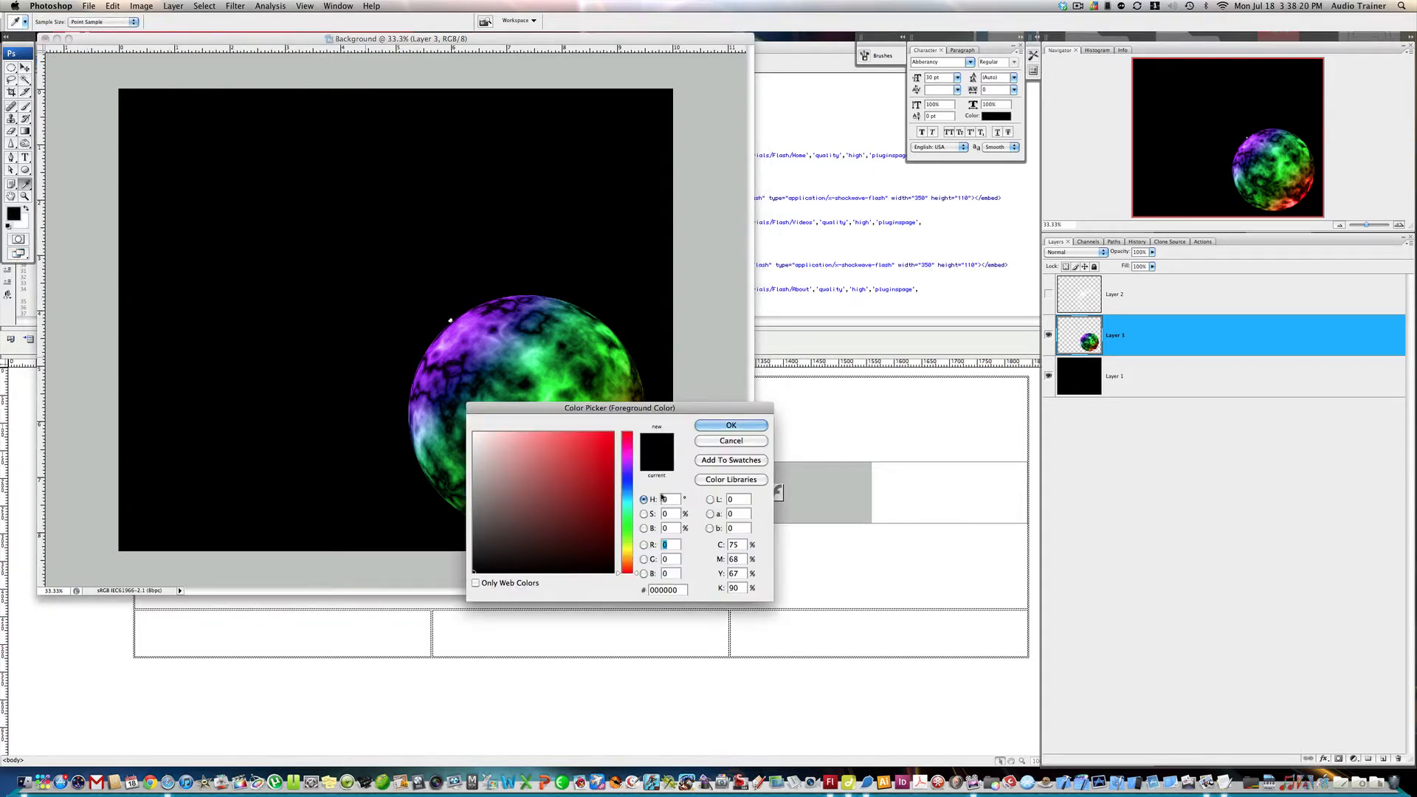
text(255)
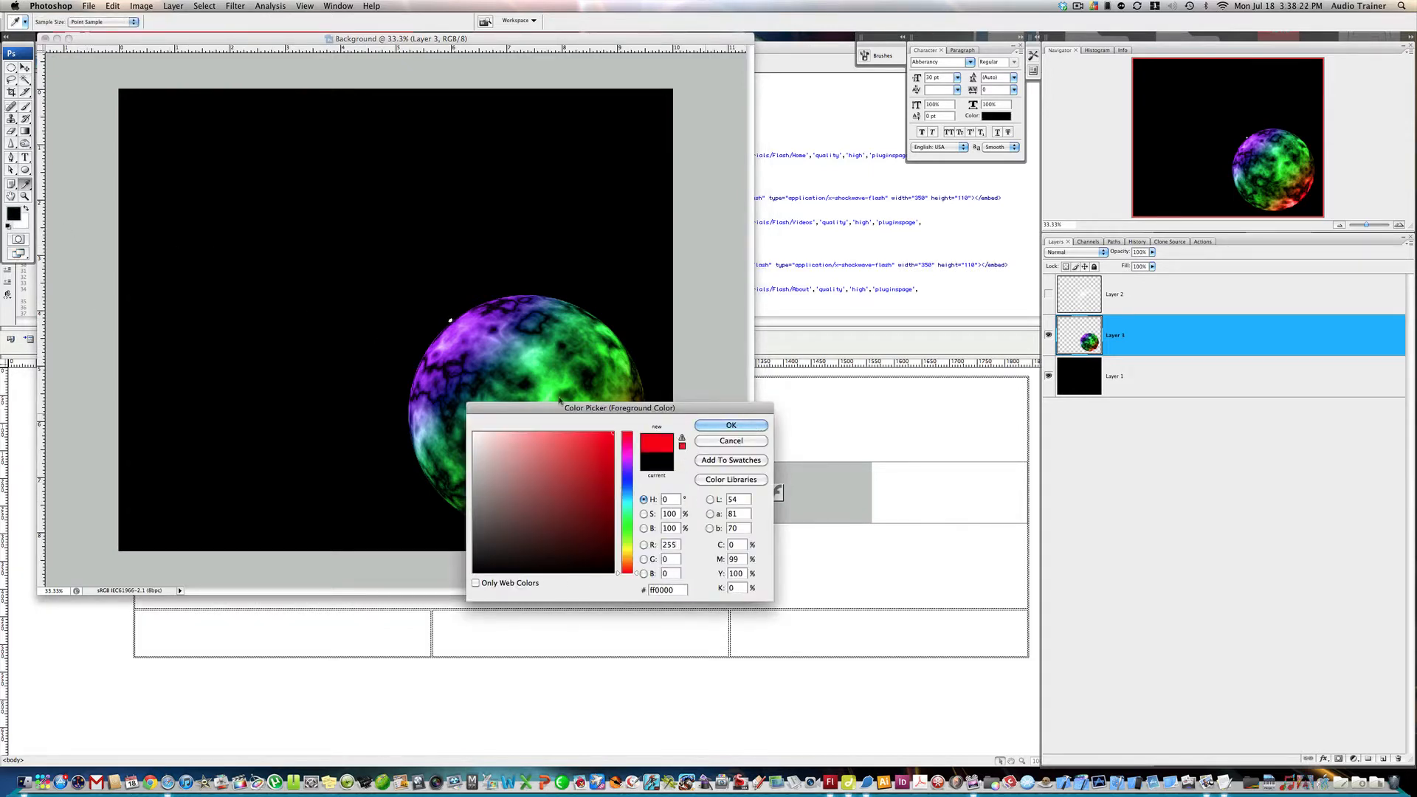
click(745, 425)
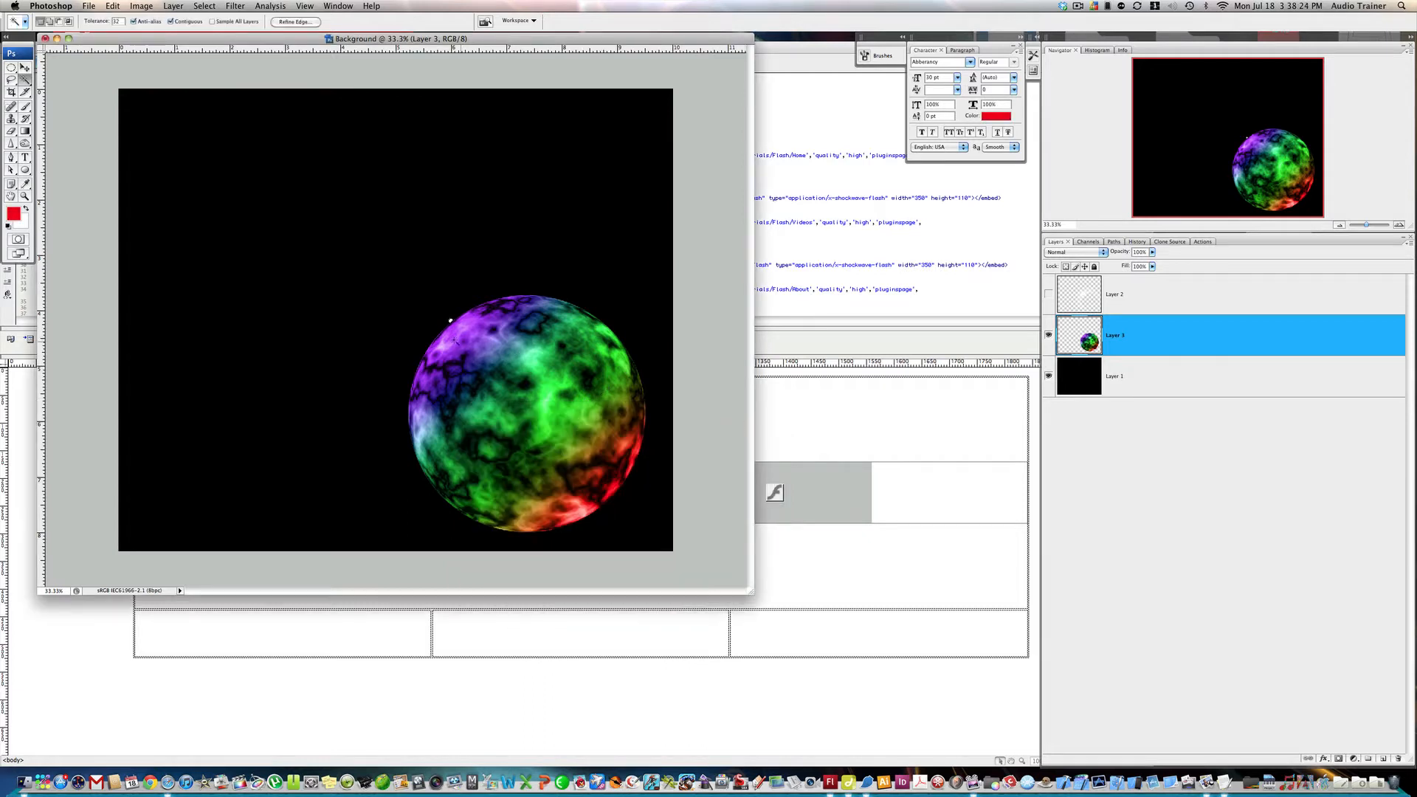
key(b)
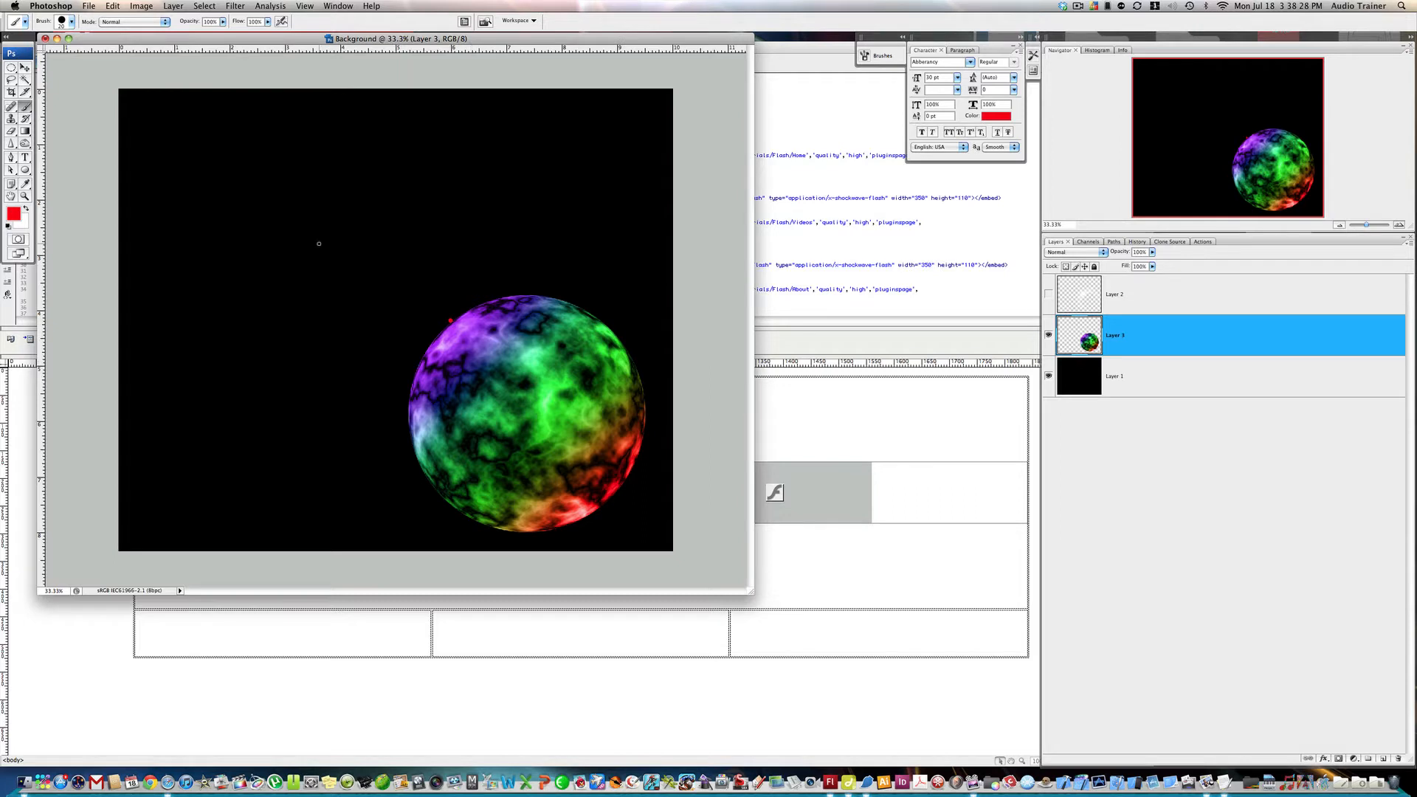
- Apply a Lens Flare to the planet layer with the 35mm Prime lens type and slightly increased brightness
click(237, 7)
mouse_move(270, 176)
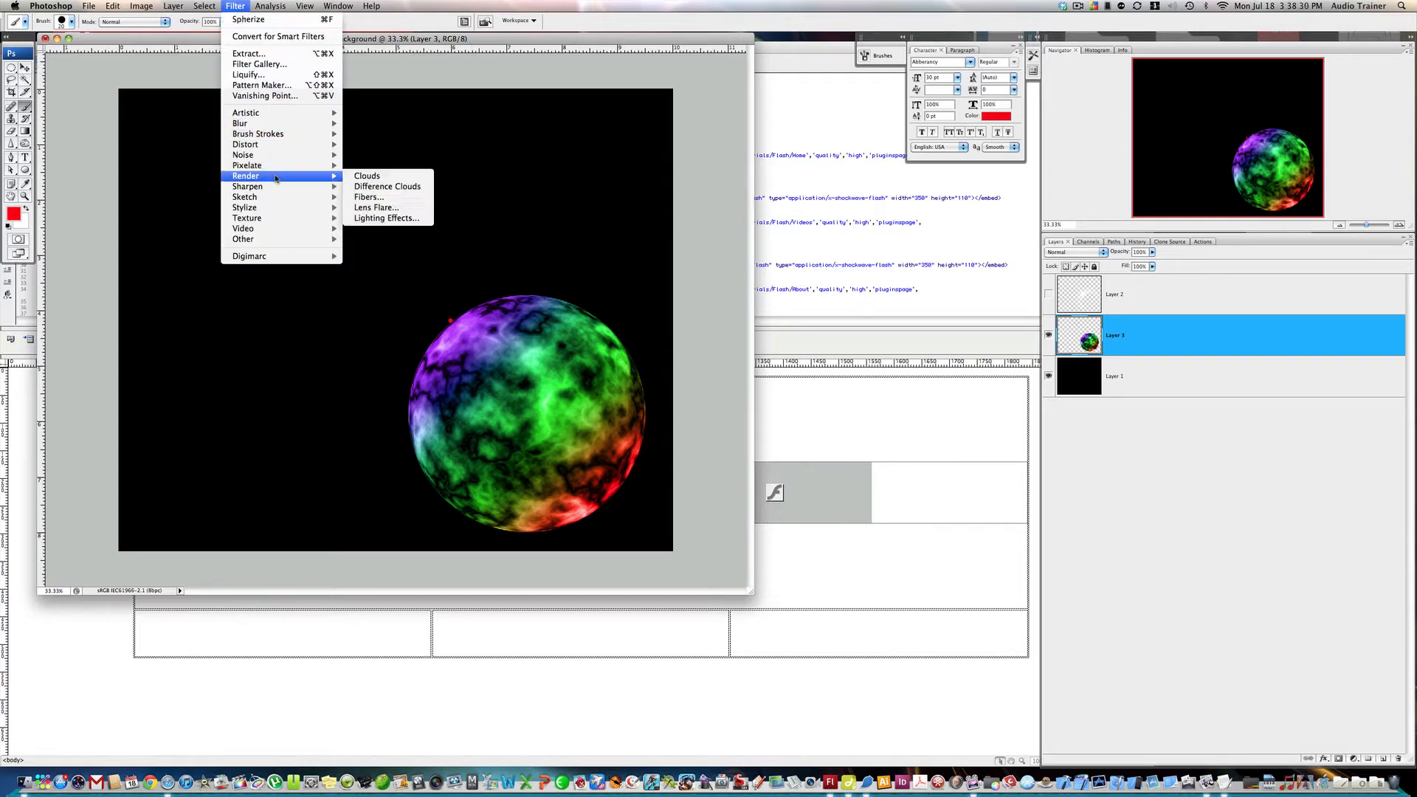
click(376, 208)
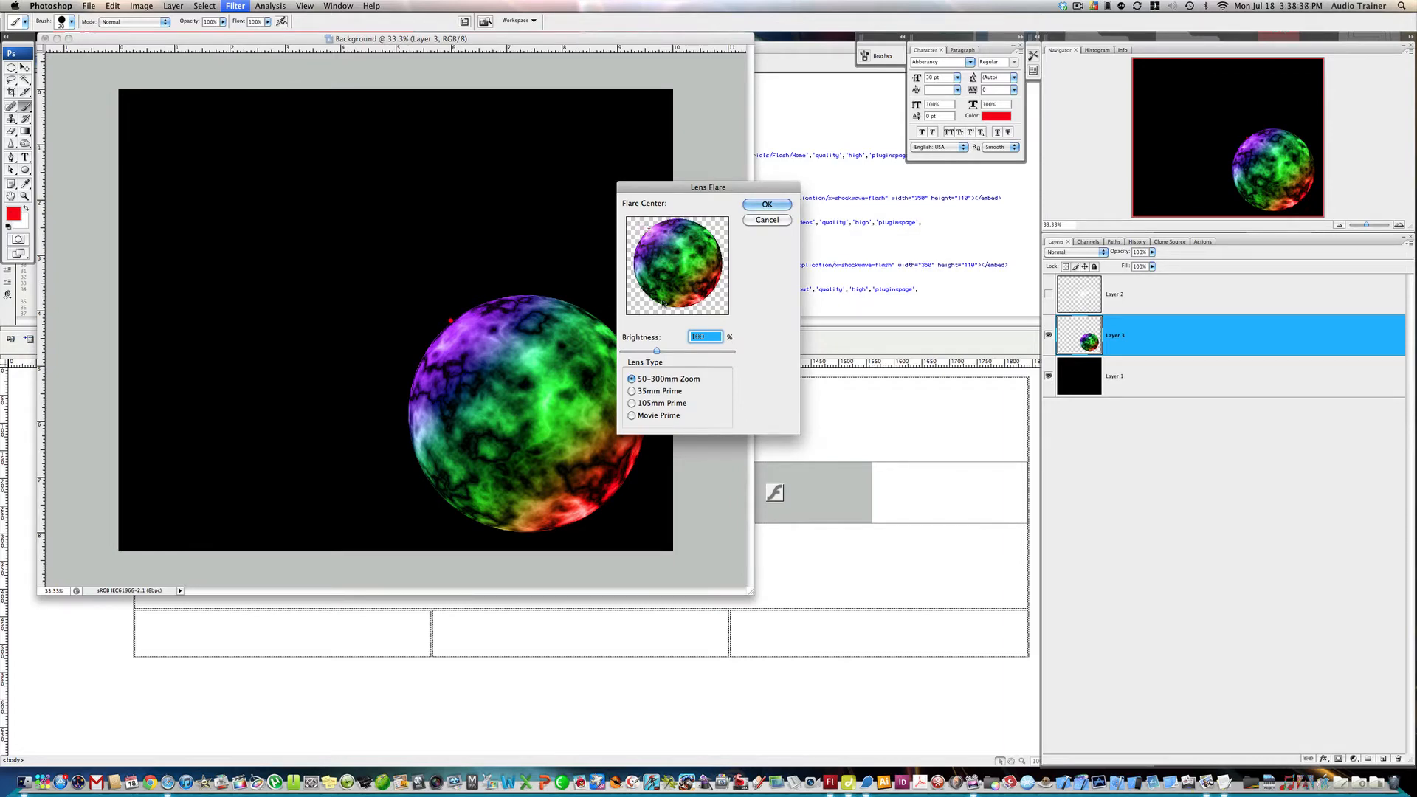
click(633, 404)
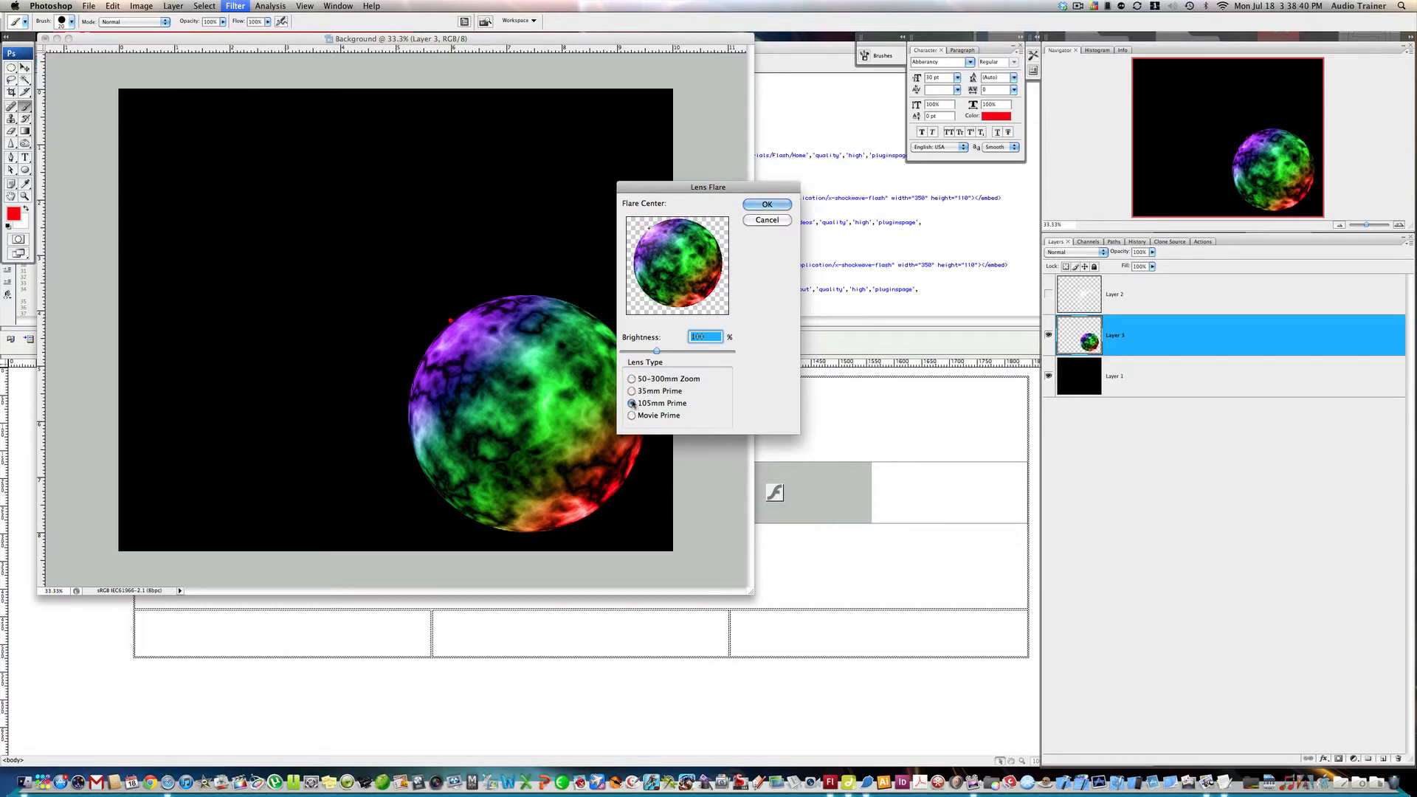
click(633, 391)
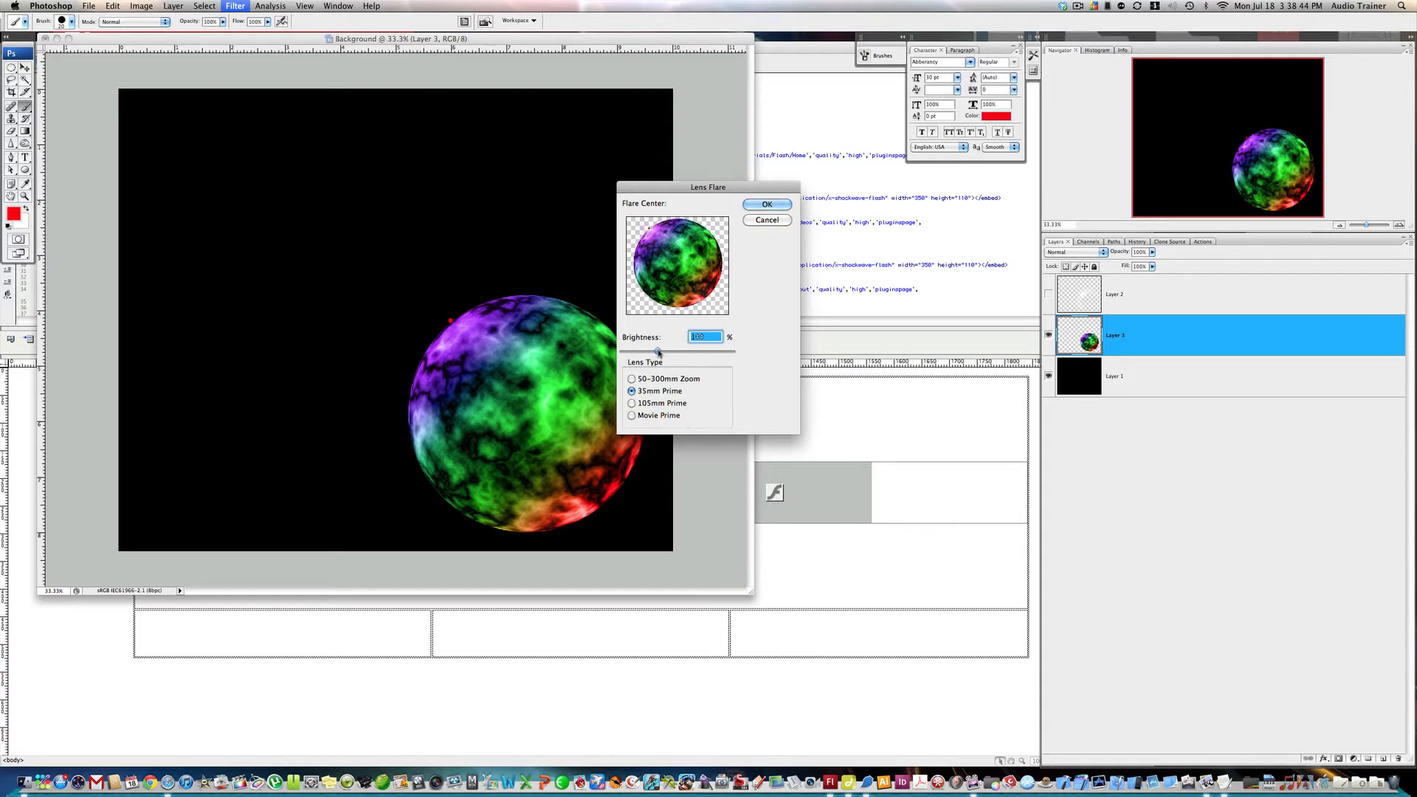
drag(659, 353, 669, 351)
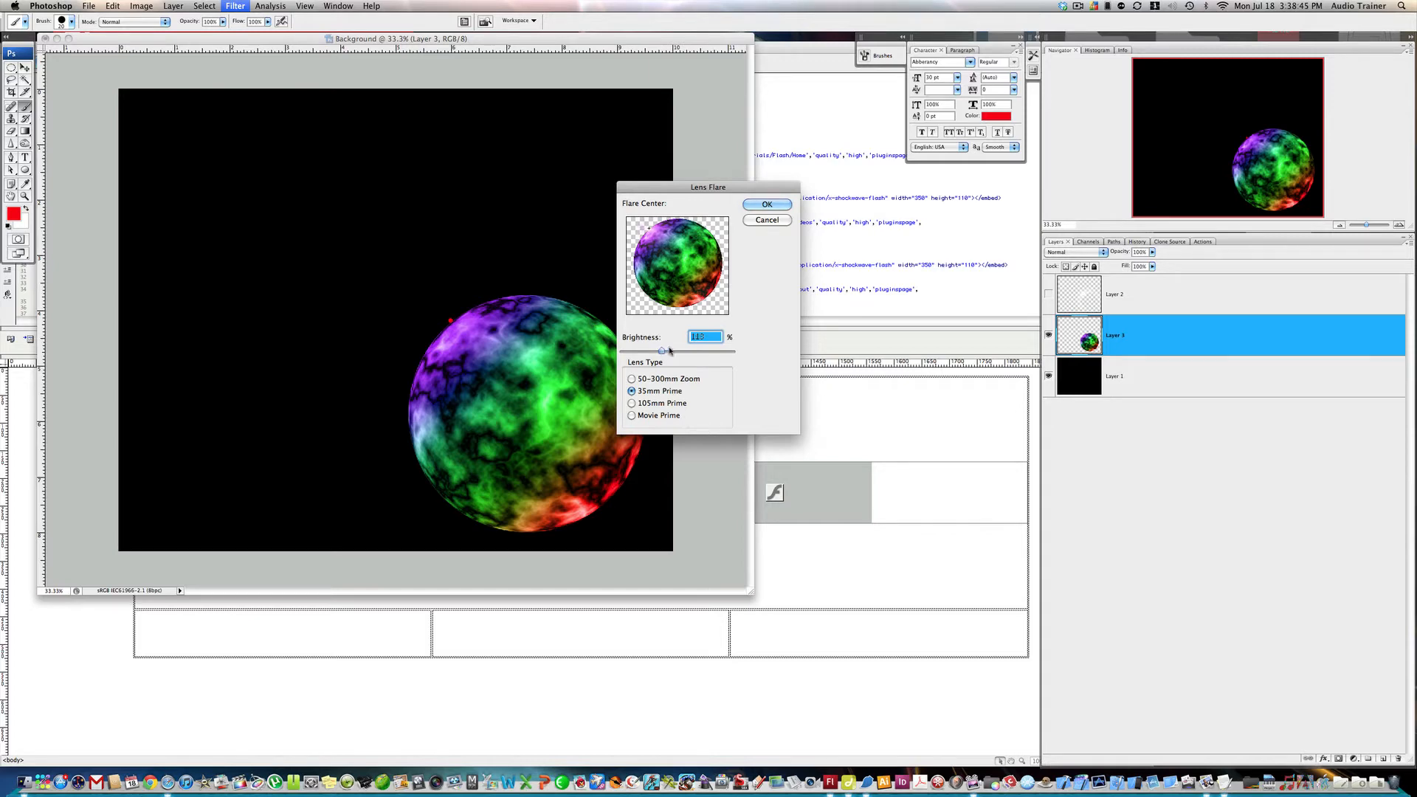
click(779, 204)
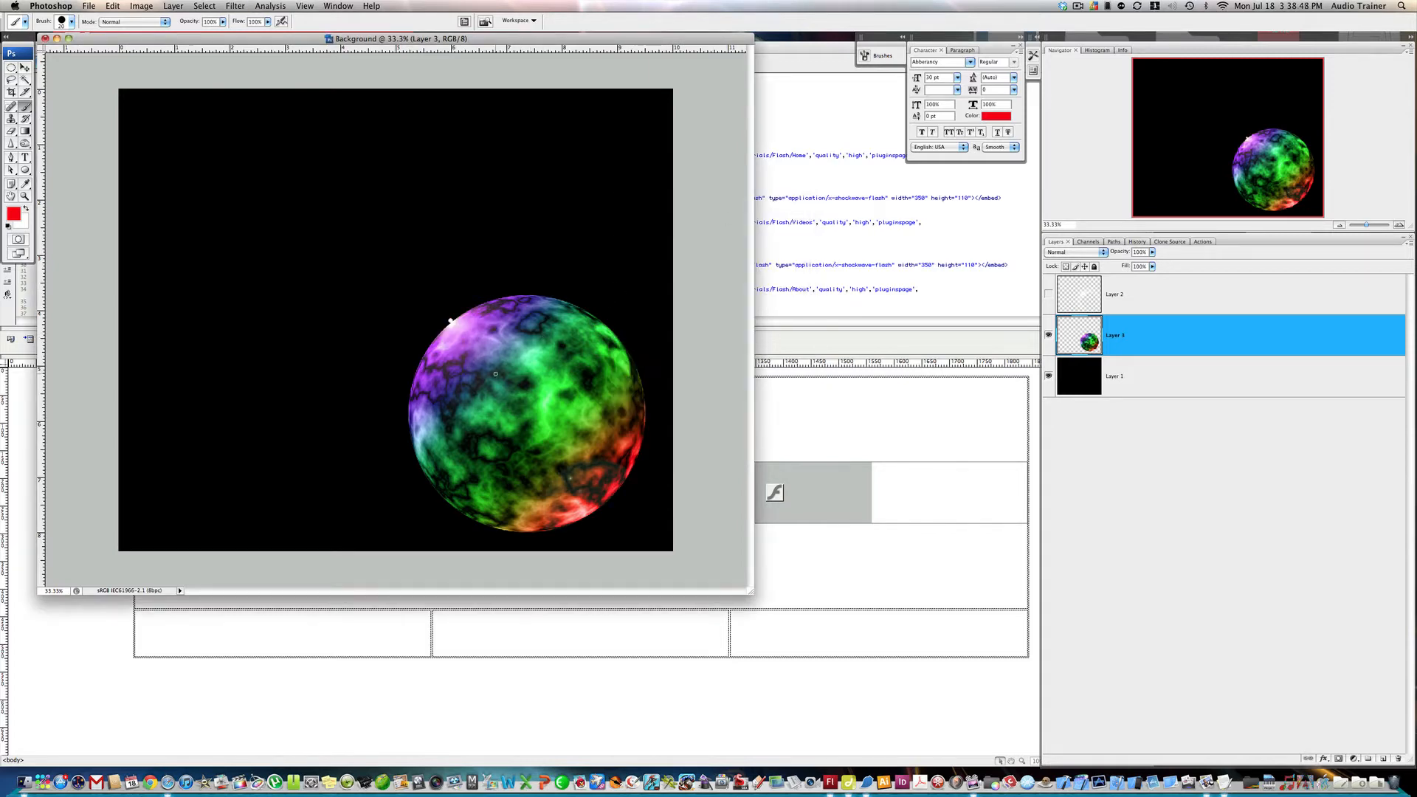
- Make the starburst layer, Layer 2, active and visible again, and reset the colours to the default black and white
click(1055, 294)
click(1049, 294)
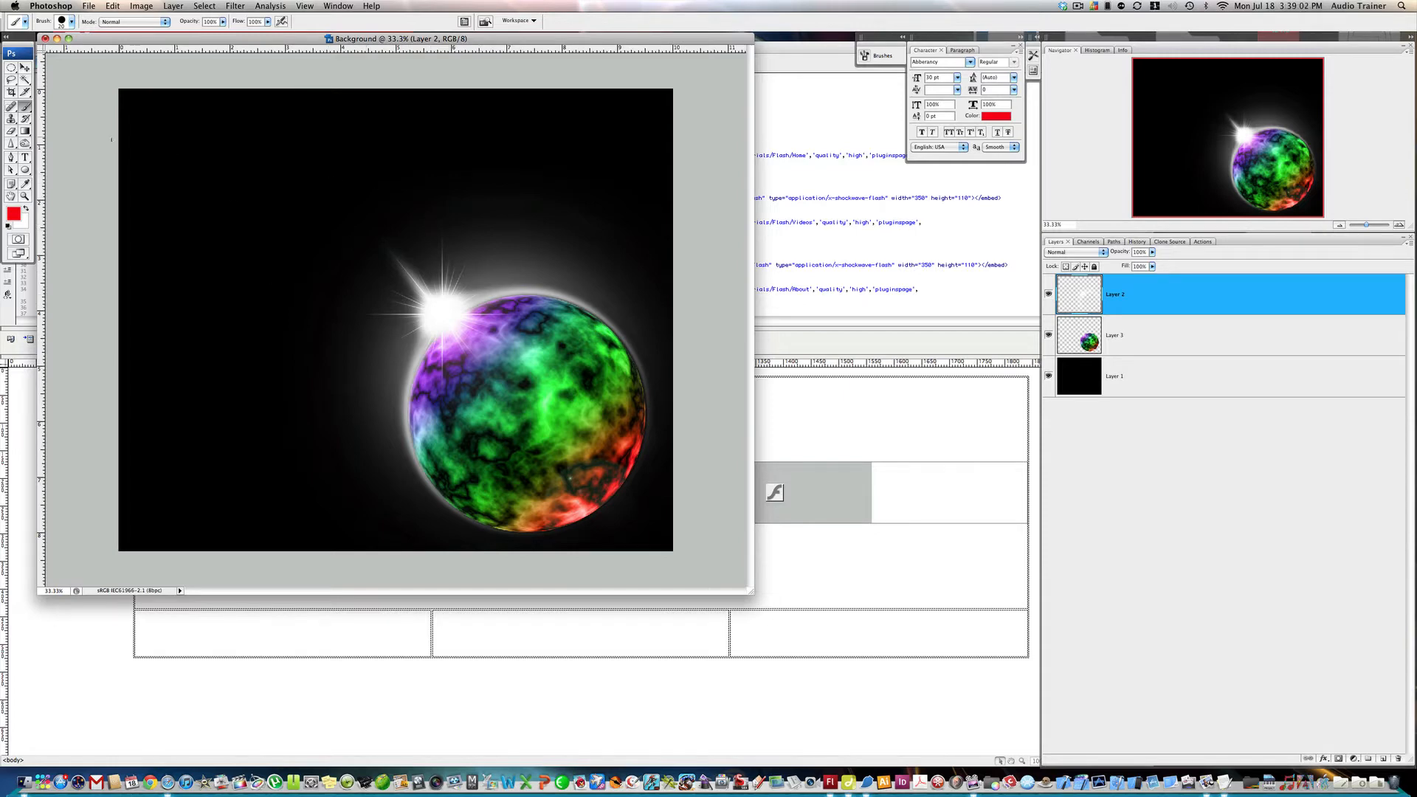
key(d)
key(v)
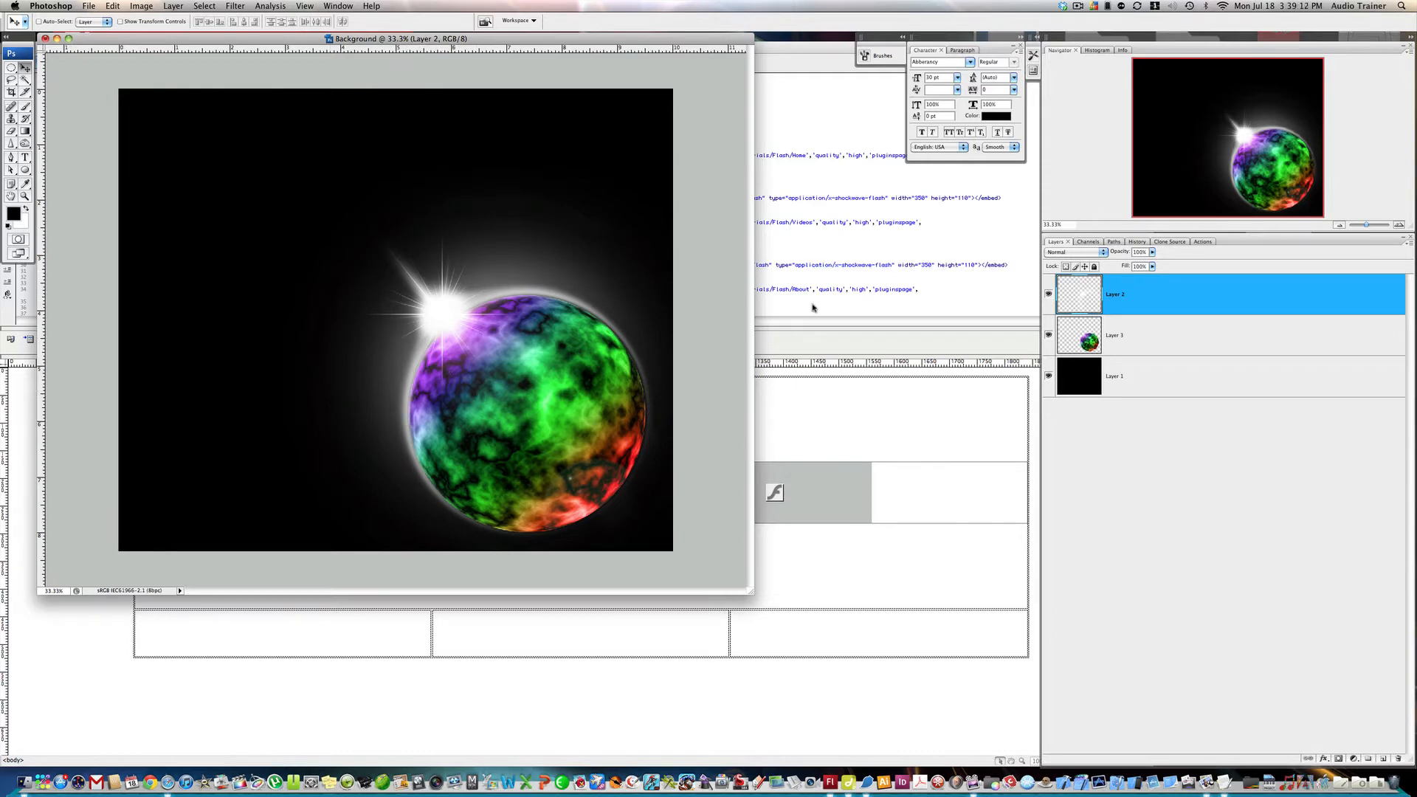
- Add the text "Tutorials" above Layer 2 near the canvas's upper-left corner and select all of it
click(1159, 380)
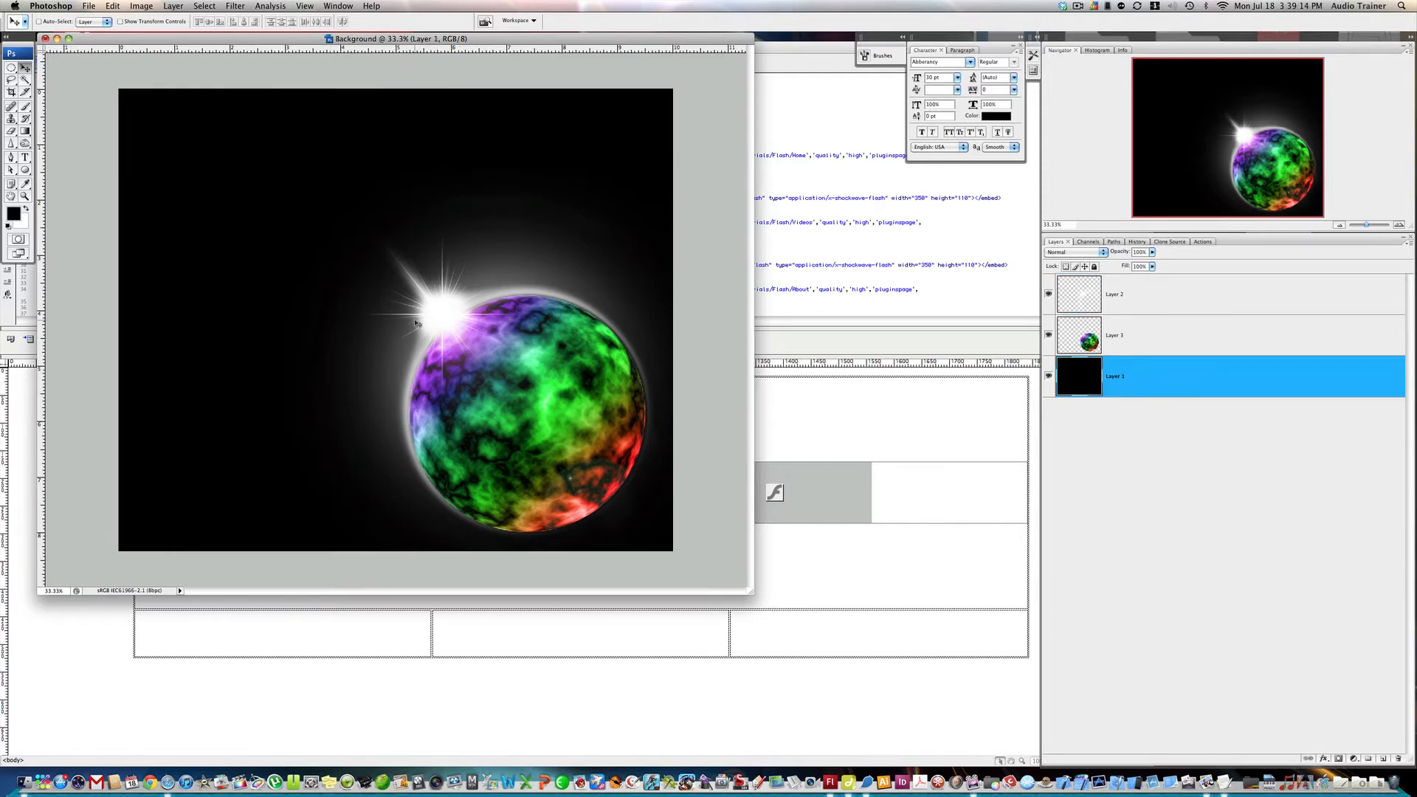
key(t)
click(1135, 297)
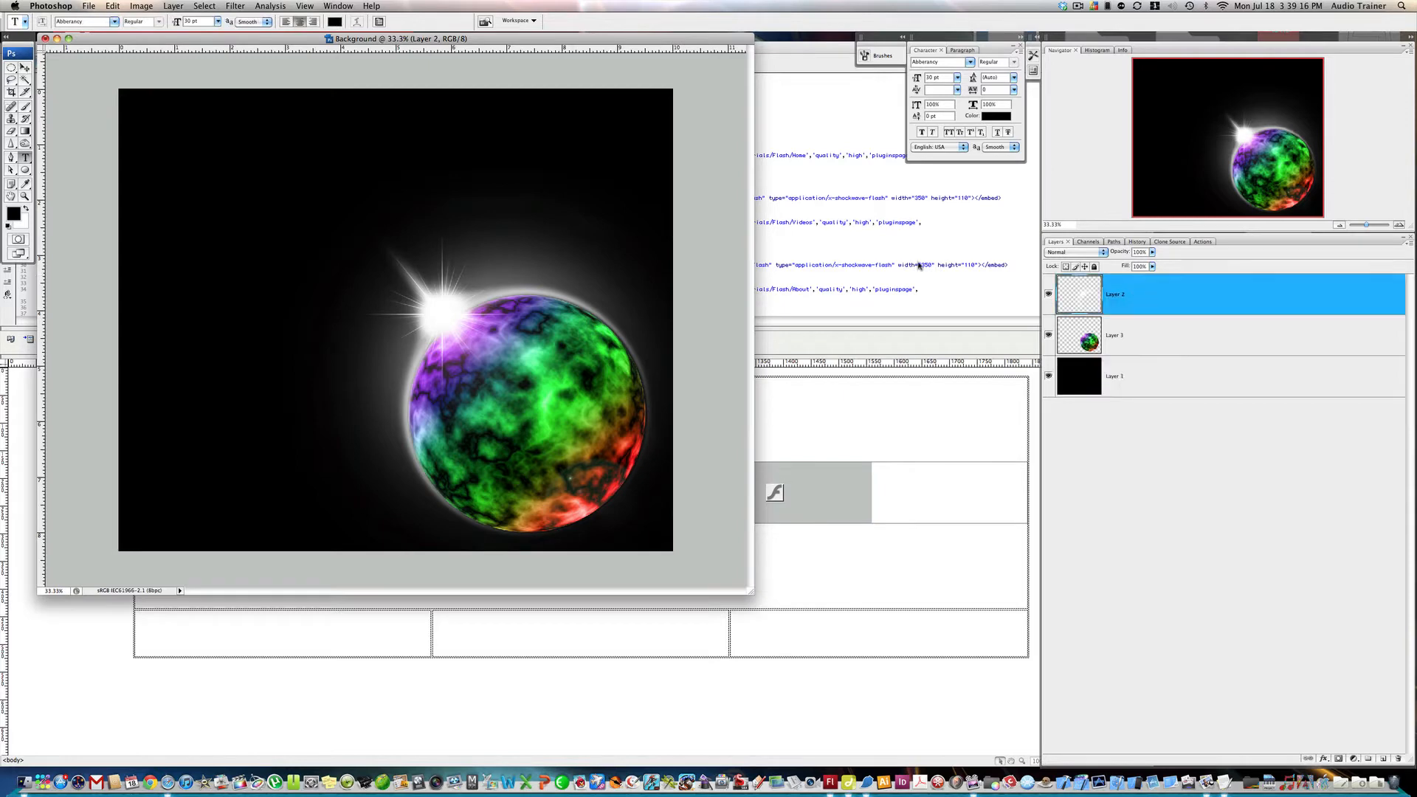
click(188, 134)
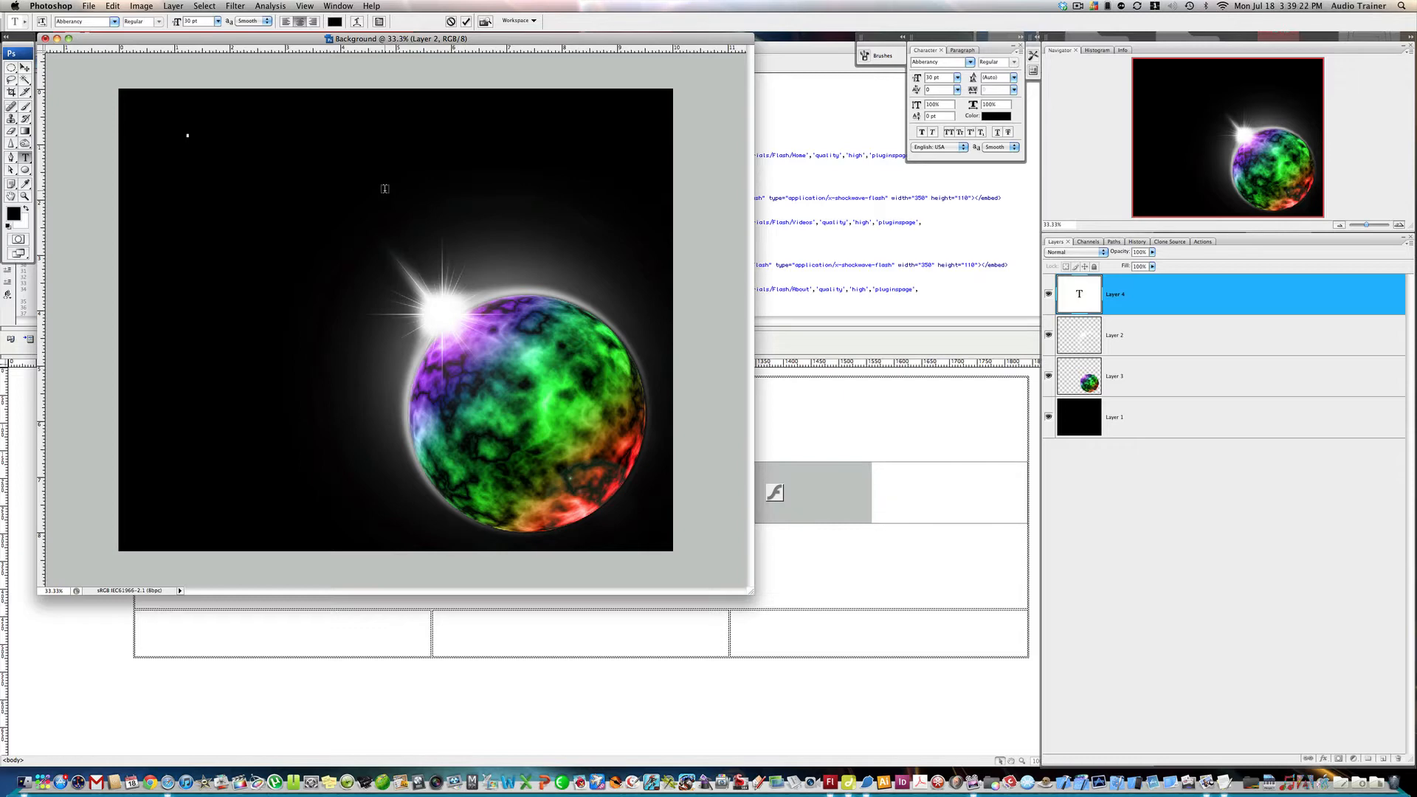
text(Aud)
mouse_move(303, 144)
mouse_down()
mouse_move(236, 141)
mouse_move(325, 157)
mouse_up()
key(super+a)
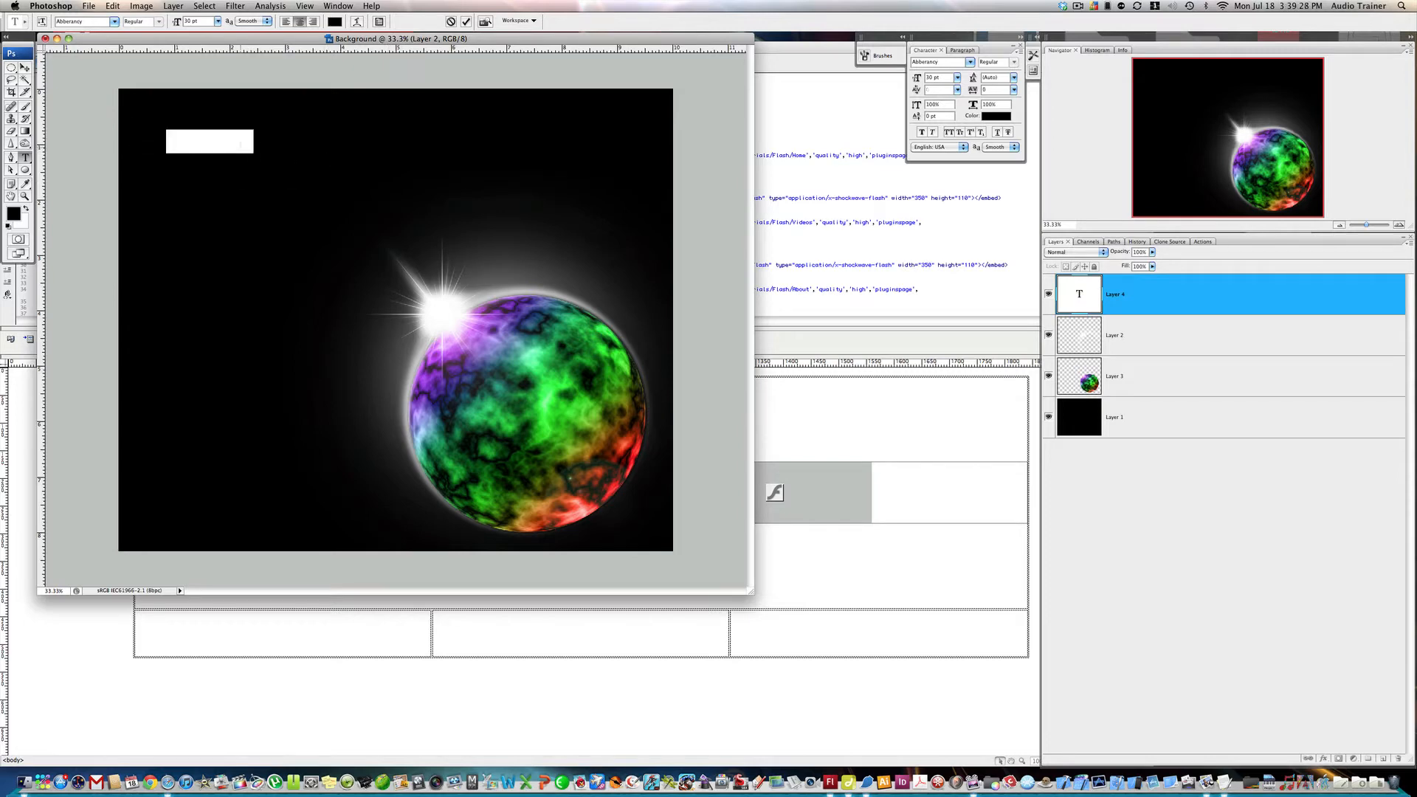
- Colour the selected Tutorials text red with R 255 and commit the text
click(333, 24)
text(255)
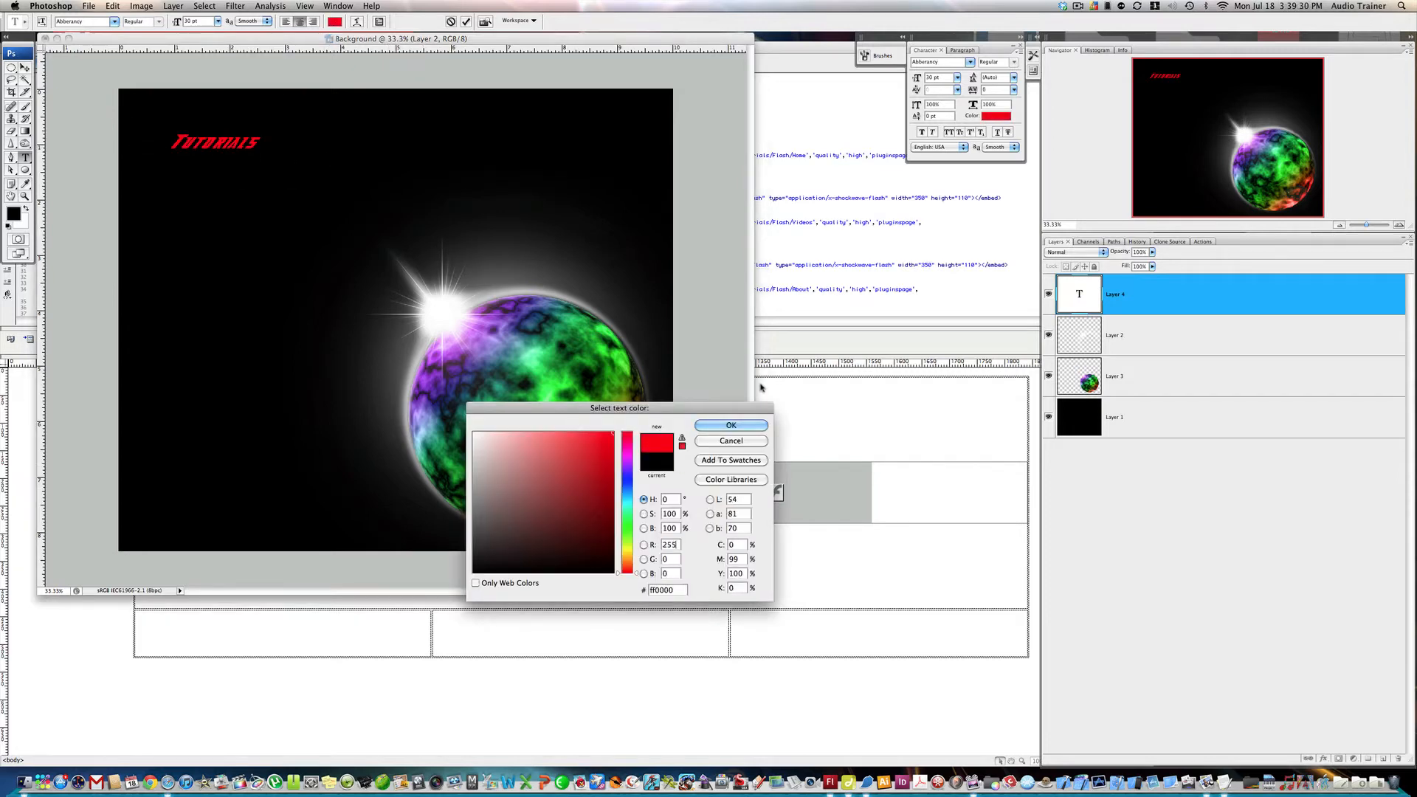
click(727, 427)
click(239, 143)
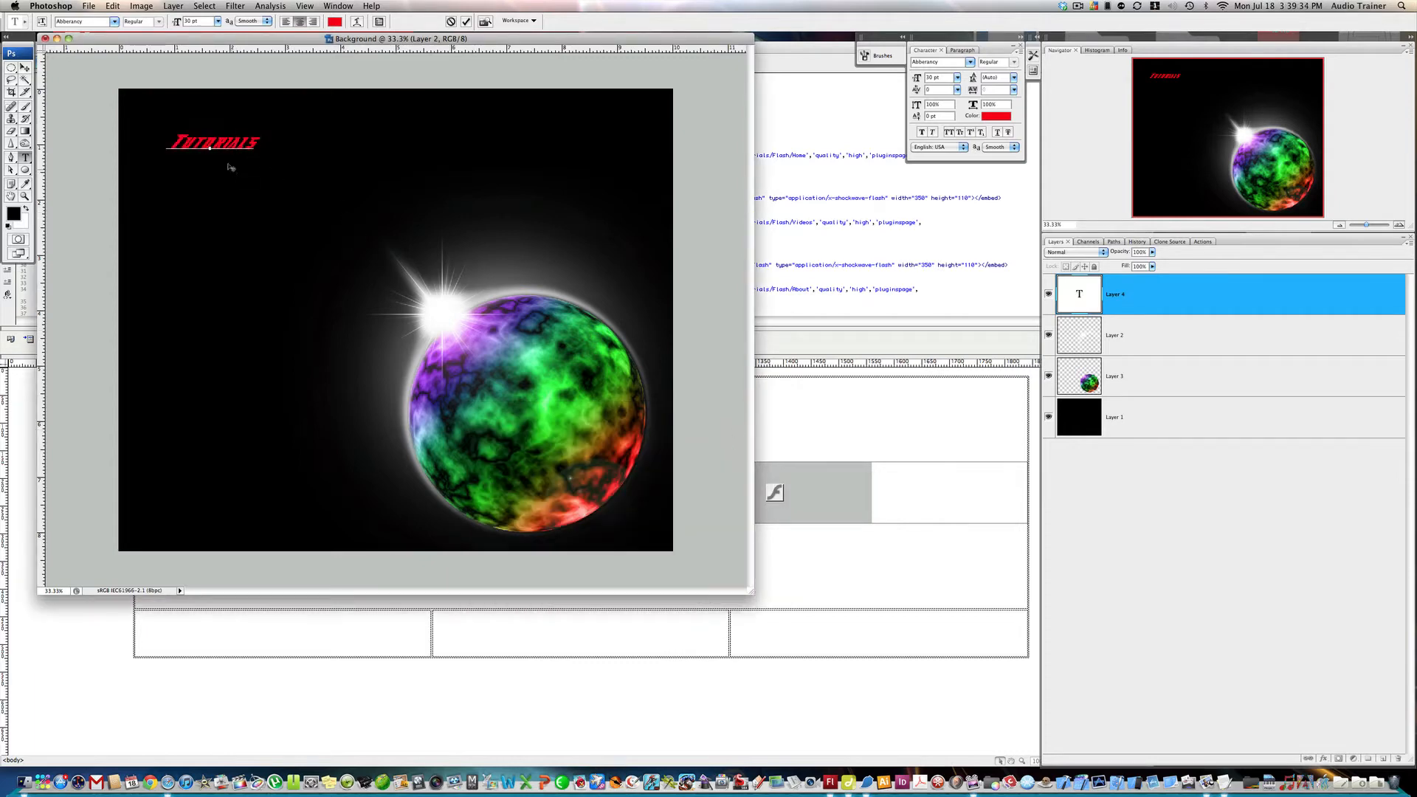
key(KP_Enter)
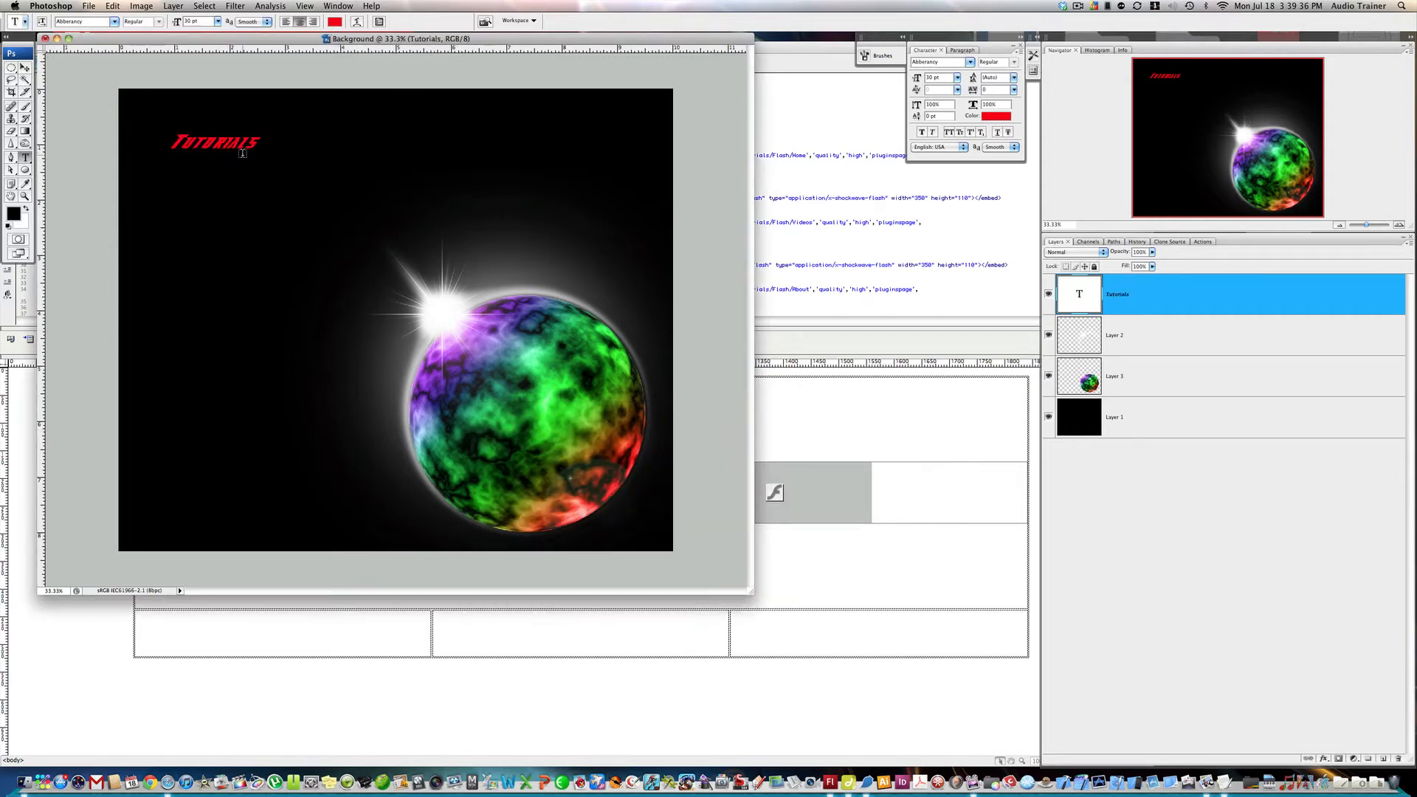
- Enlarge the Tutorials title to over three times its size and position it along the canvas's upper edge above the planet
key(v)
key(t)
key(v)
drag(222, 145, 247, 178)
key(super+t)
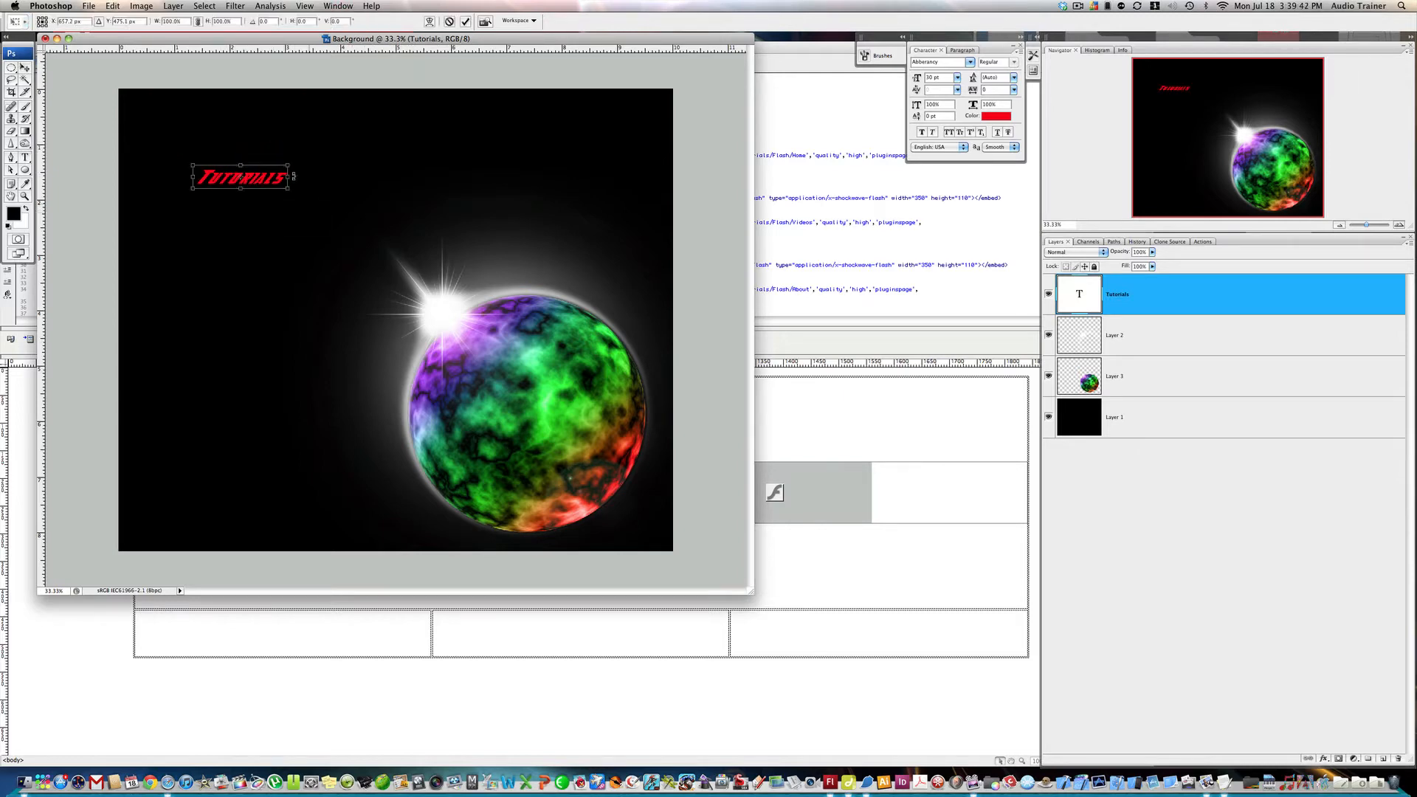
drag(287, 167, 525, 109)
key(Return)
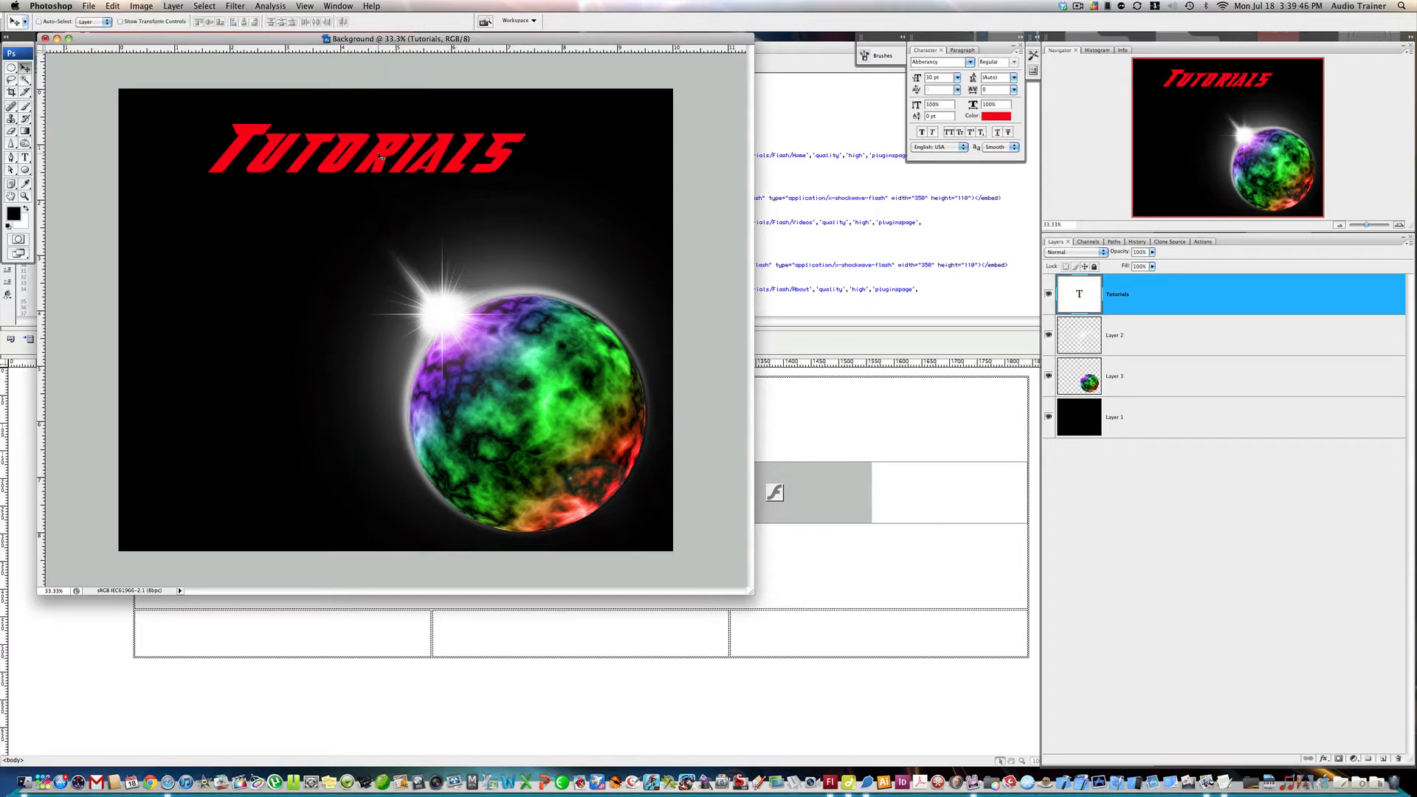
mouse_move(375, 155)
mouse_down()
mouse_move(362, 283)
mouse_move(387, 141)
mouse_up()
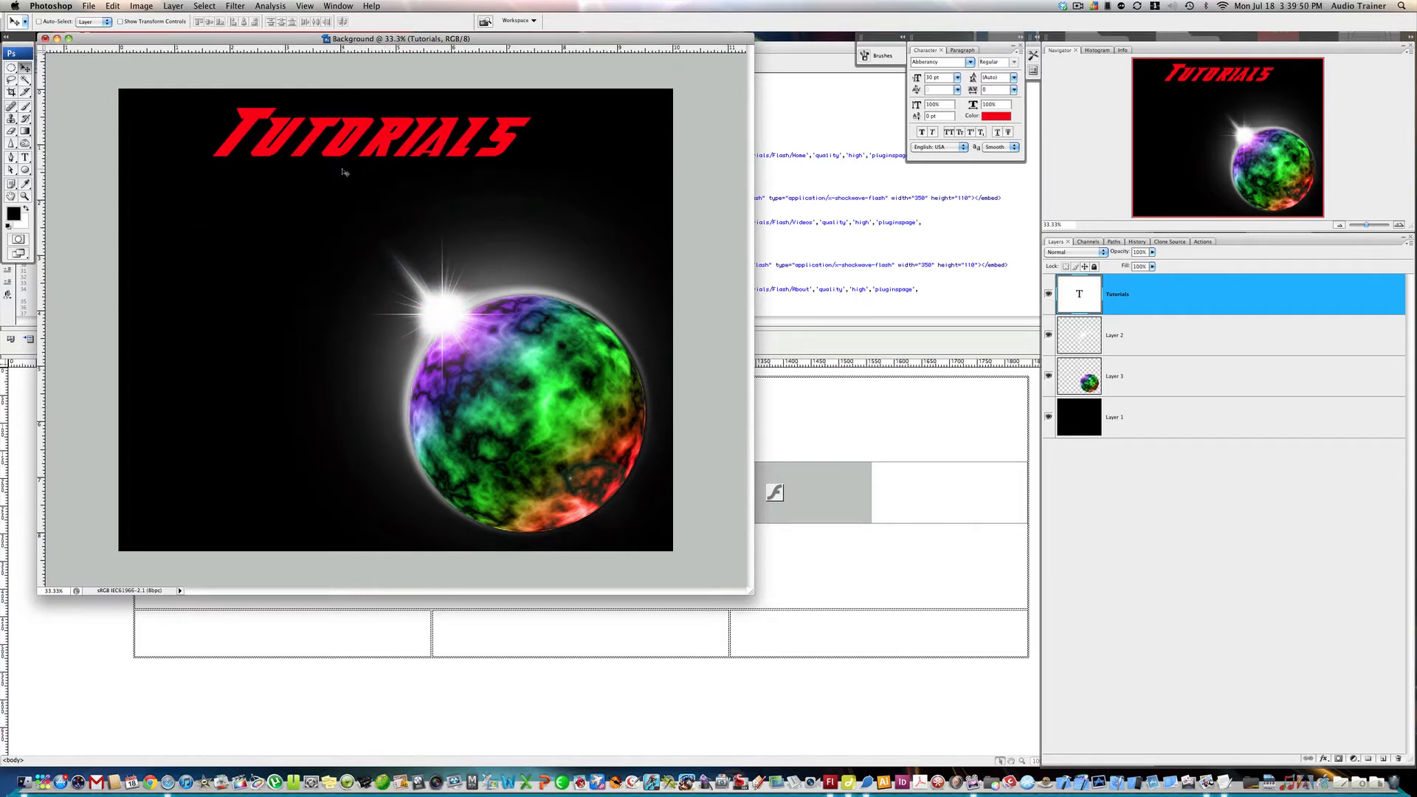
- Create an Images folder inside Websites > Tutorials and save the document there as Background.psd in Photoshop format
key(super+shift+s)
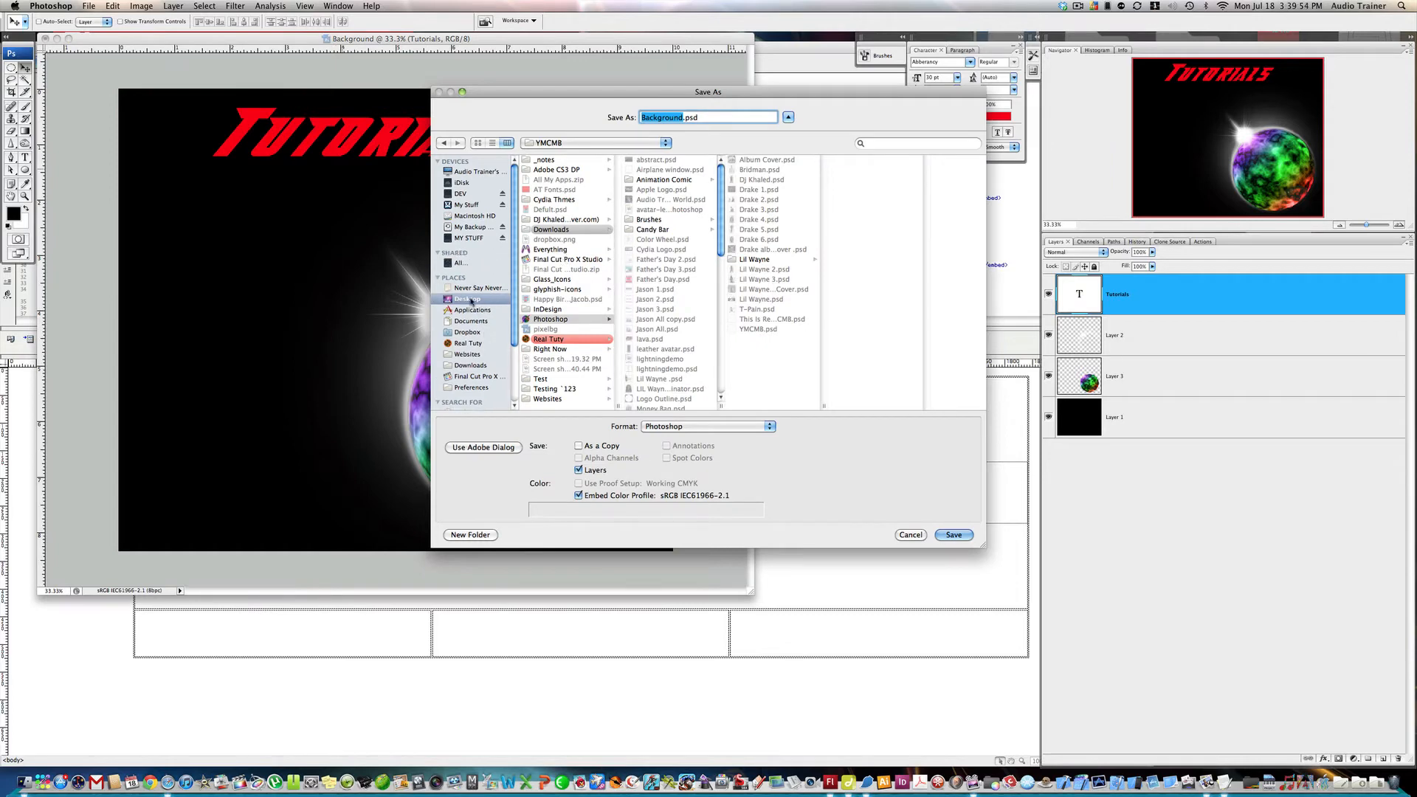
click(472, 299)
click(561, 399)
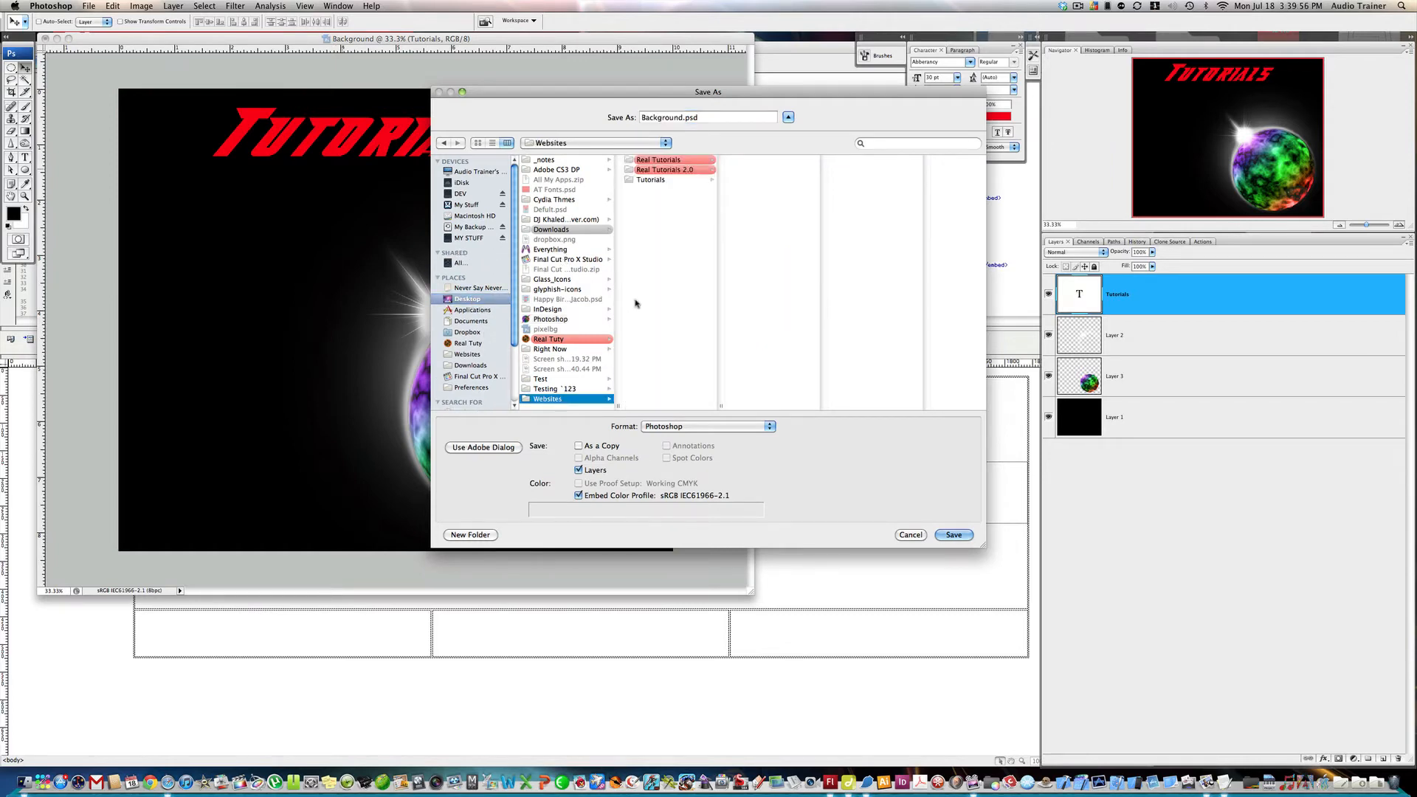
click(678, 180)
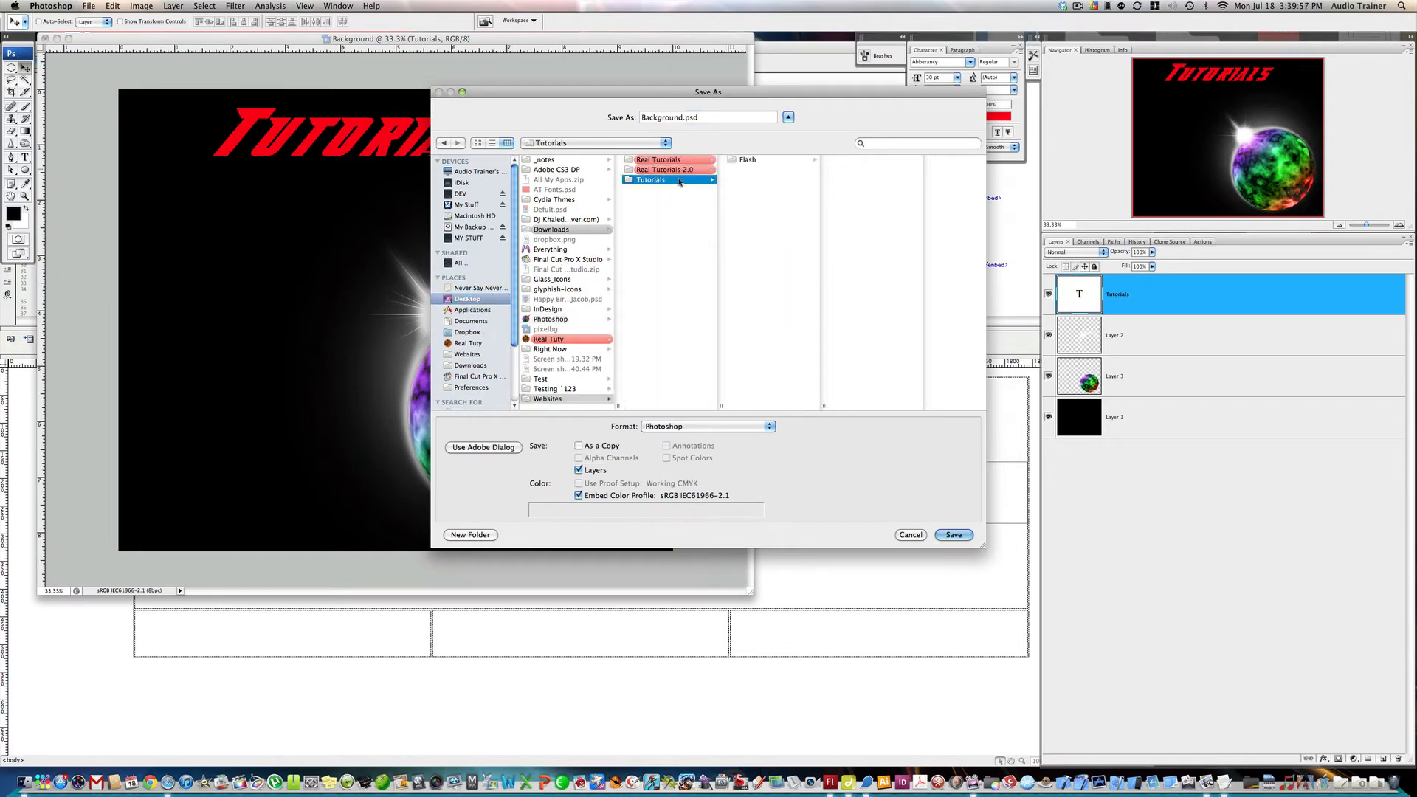
click(473, 536)
text(Images)
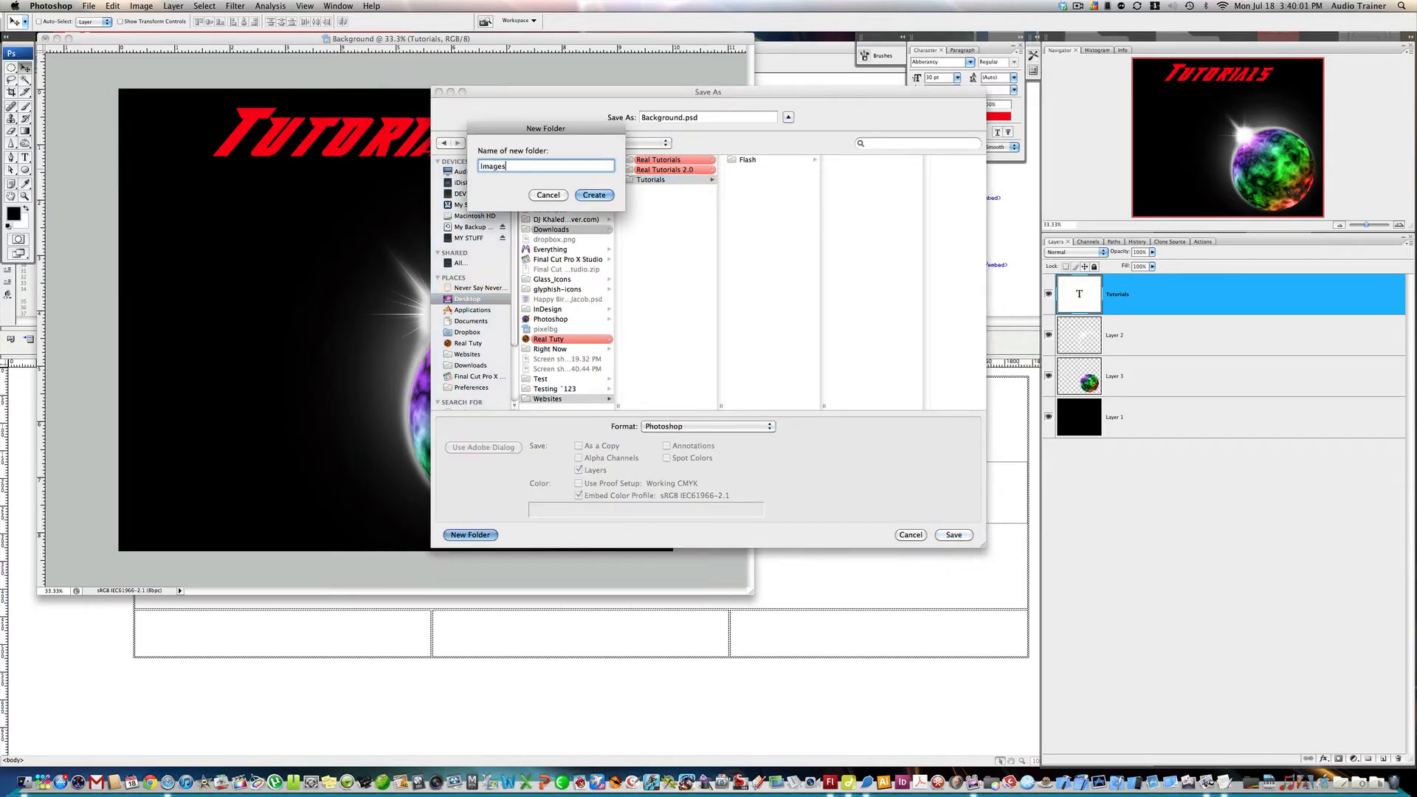
key(Return)
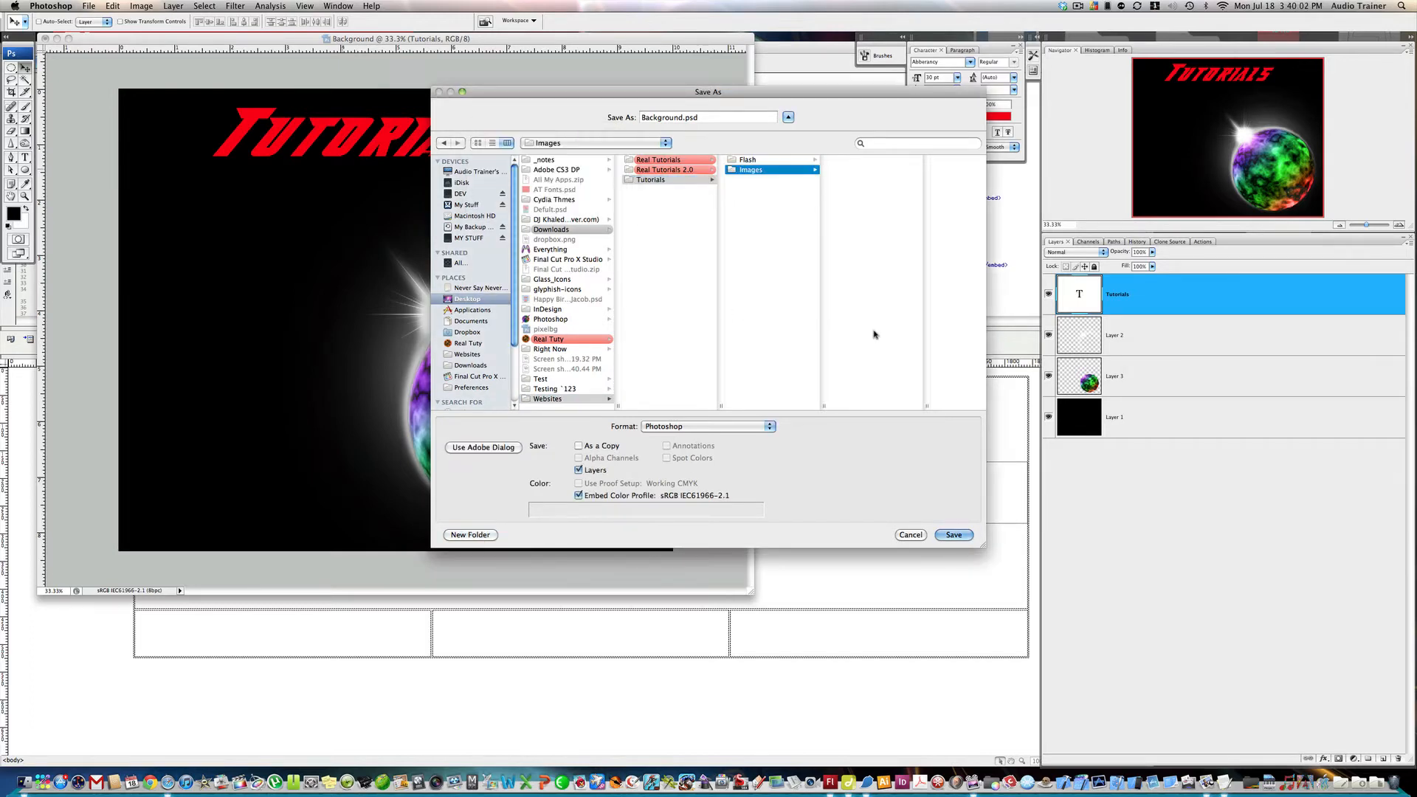
click(953, 535)
click(833, 266)
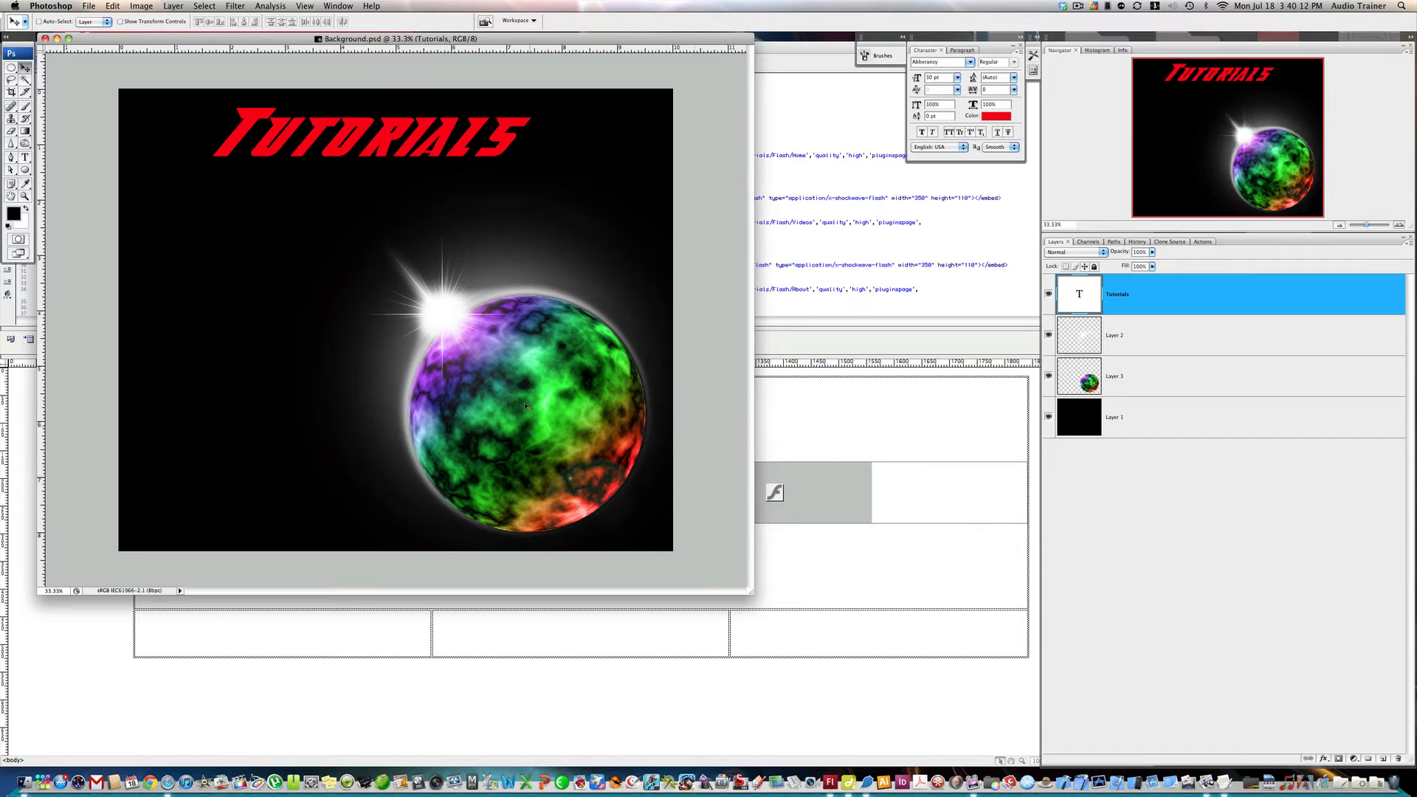
- Open Save for Web & Devices and scale the export image to 75 percent after trying 50 percent
click(89, 6)
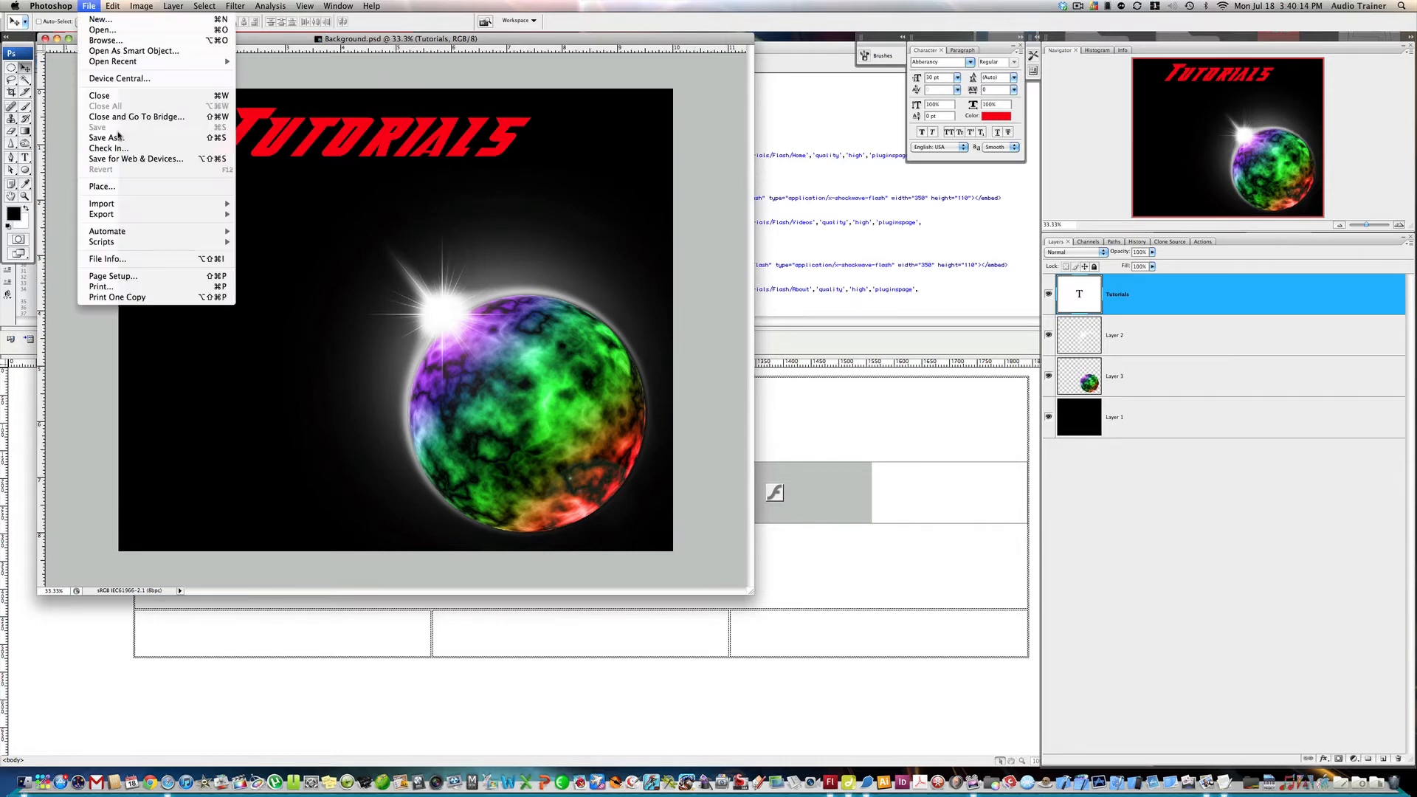
click(131, 159)
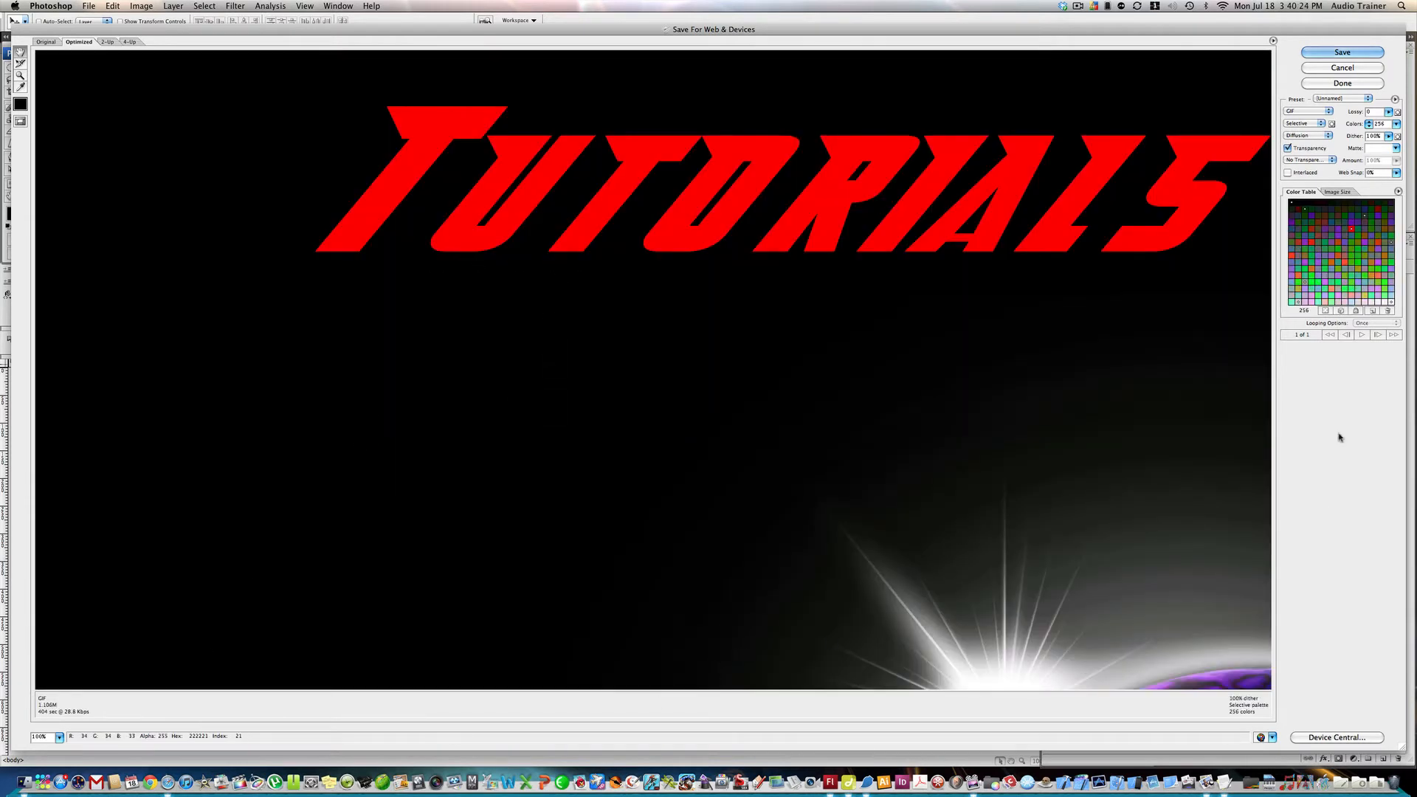
click(1341, 193)
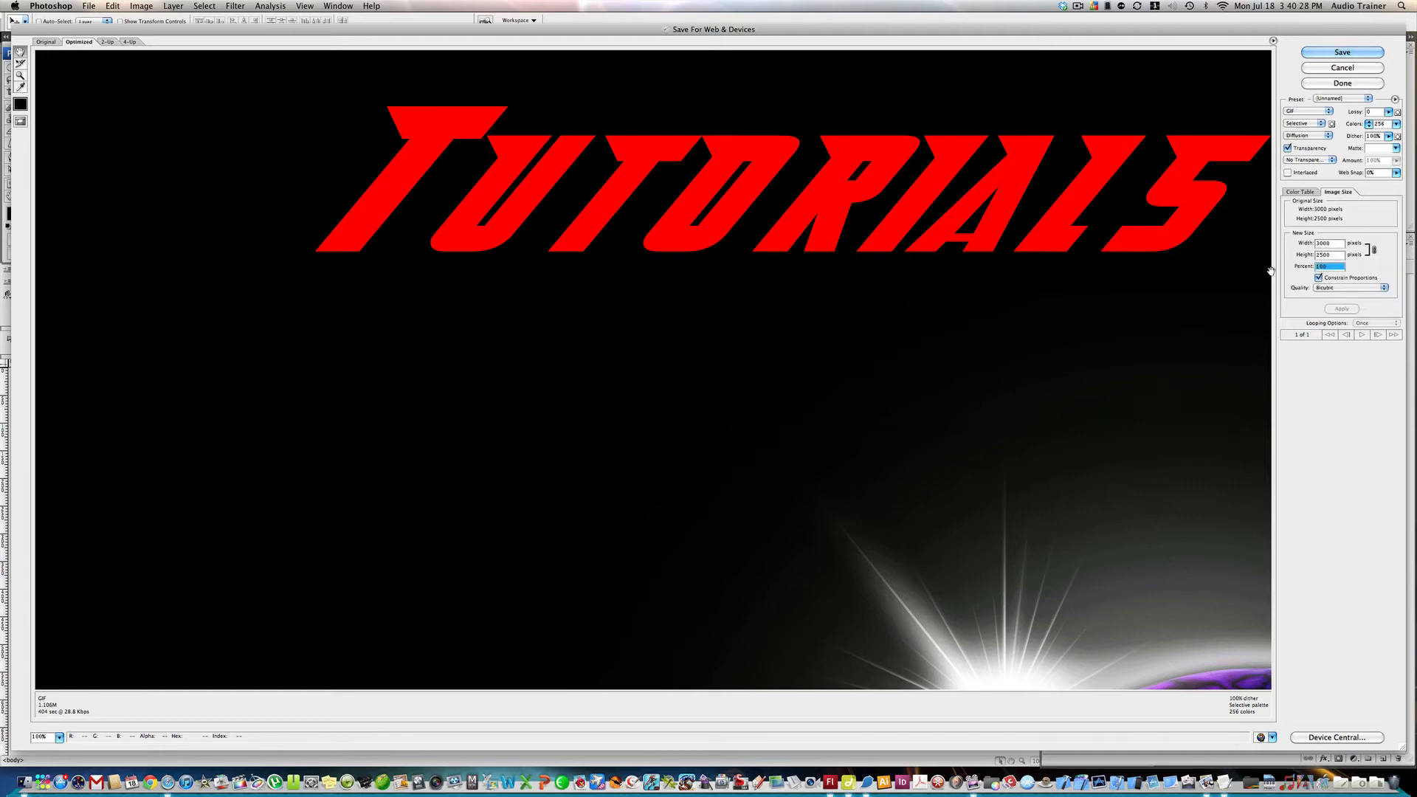
text(50)
click(1340, 309)
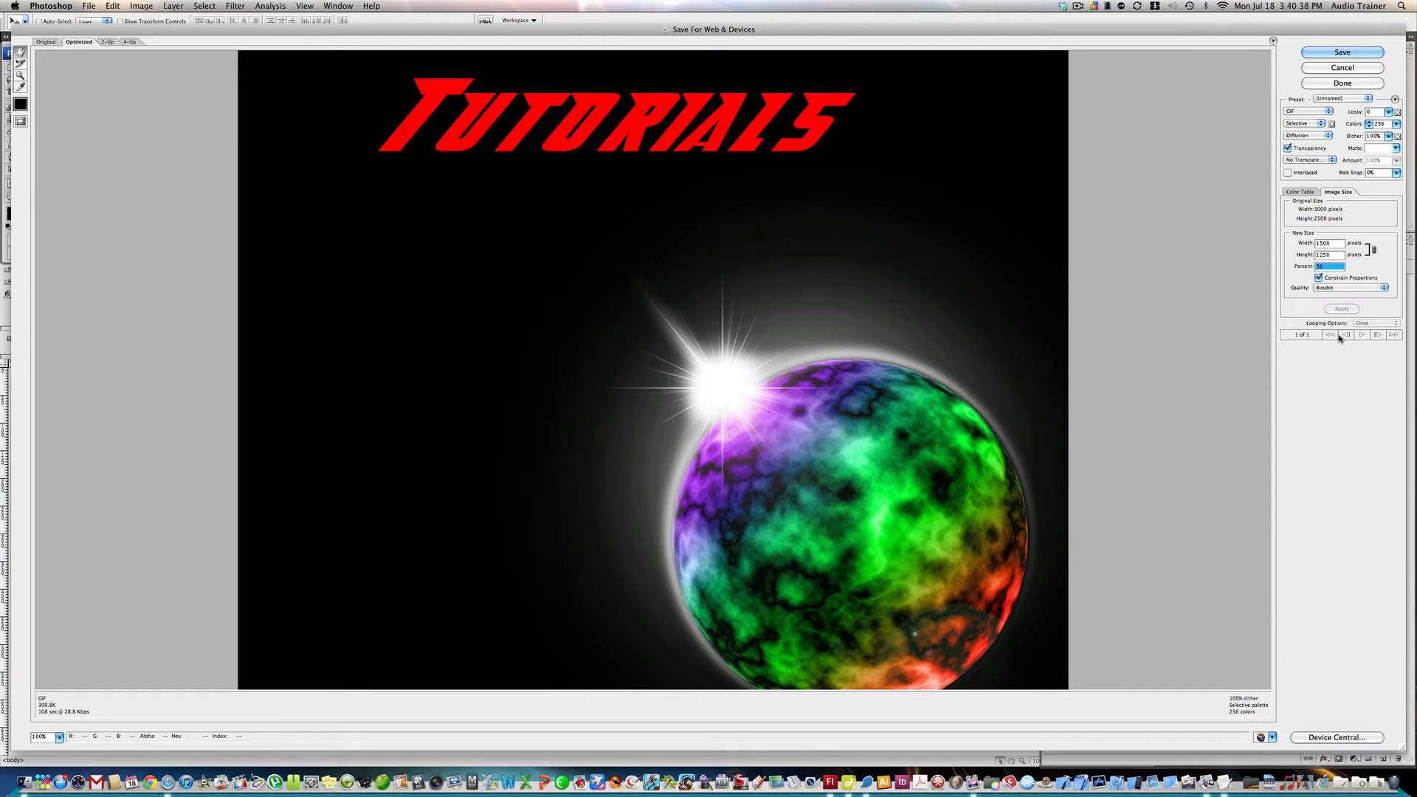
text(75)
click(1342, 310)
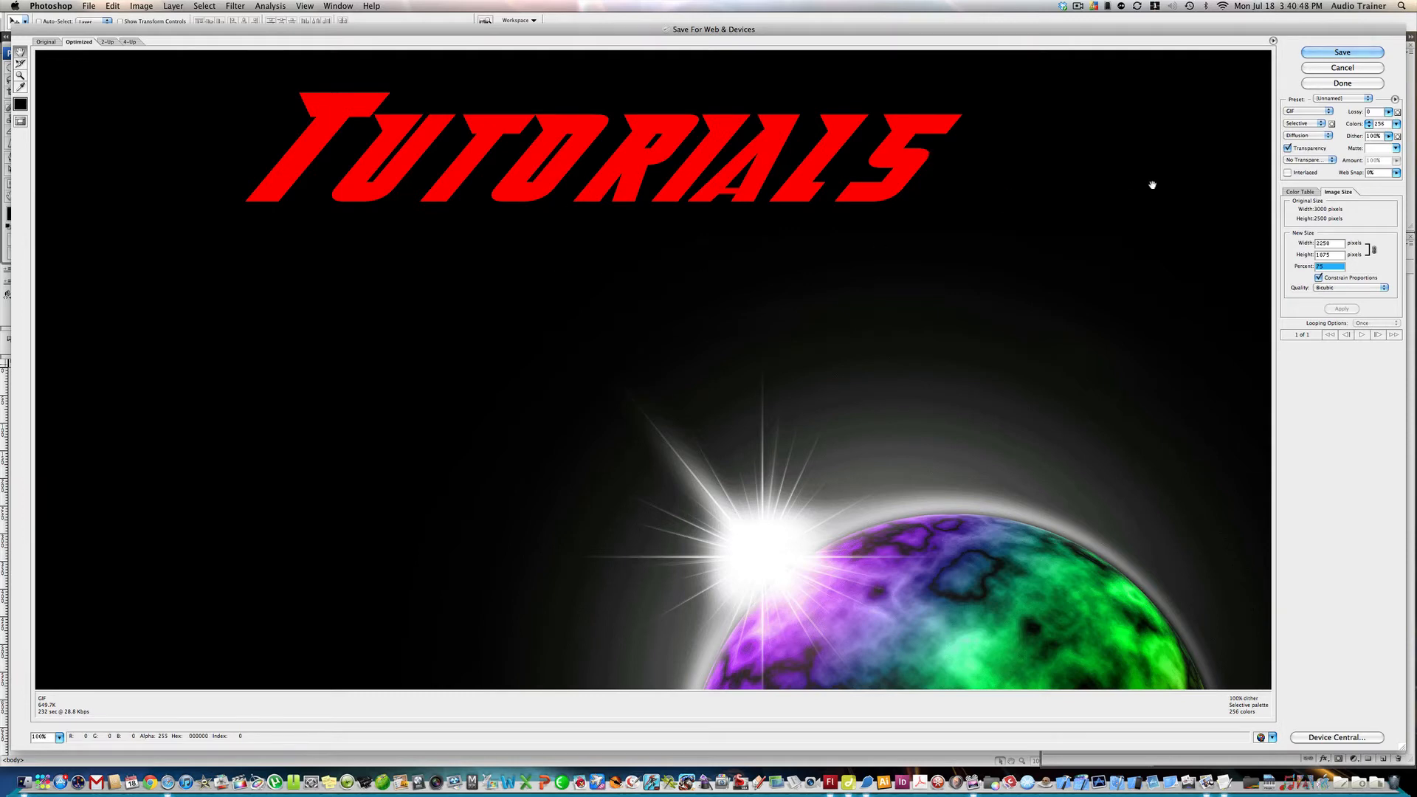
- Try the JPEG format at Maximum quality for the export, and switch the format back to GIF
click(1304, 113)
click(1304, 118)
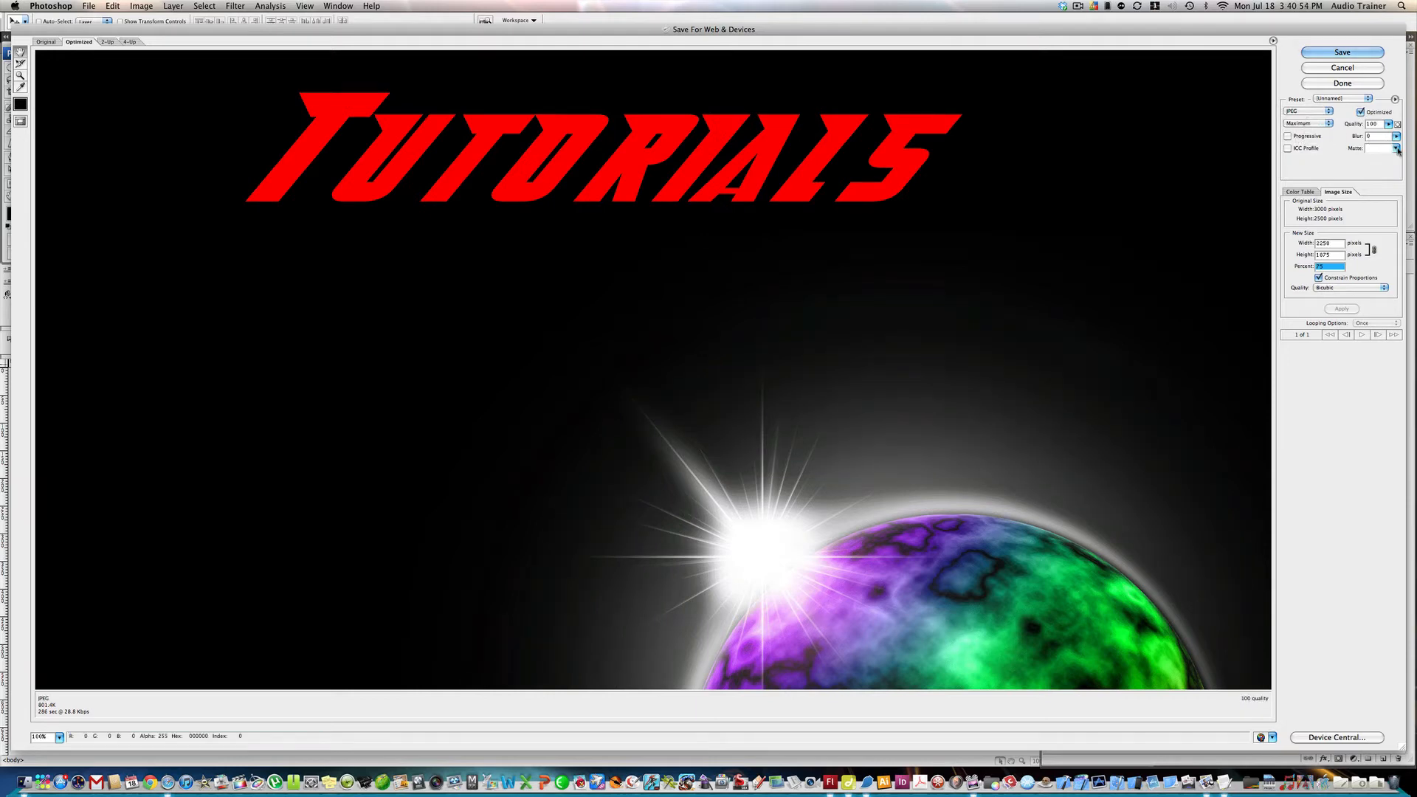
click(1300, 192)
click(1308, 123)
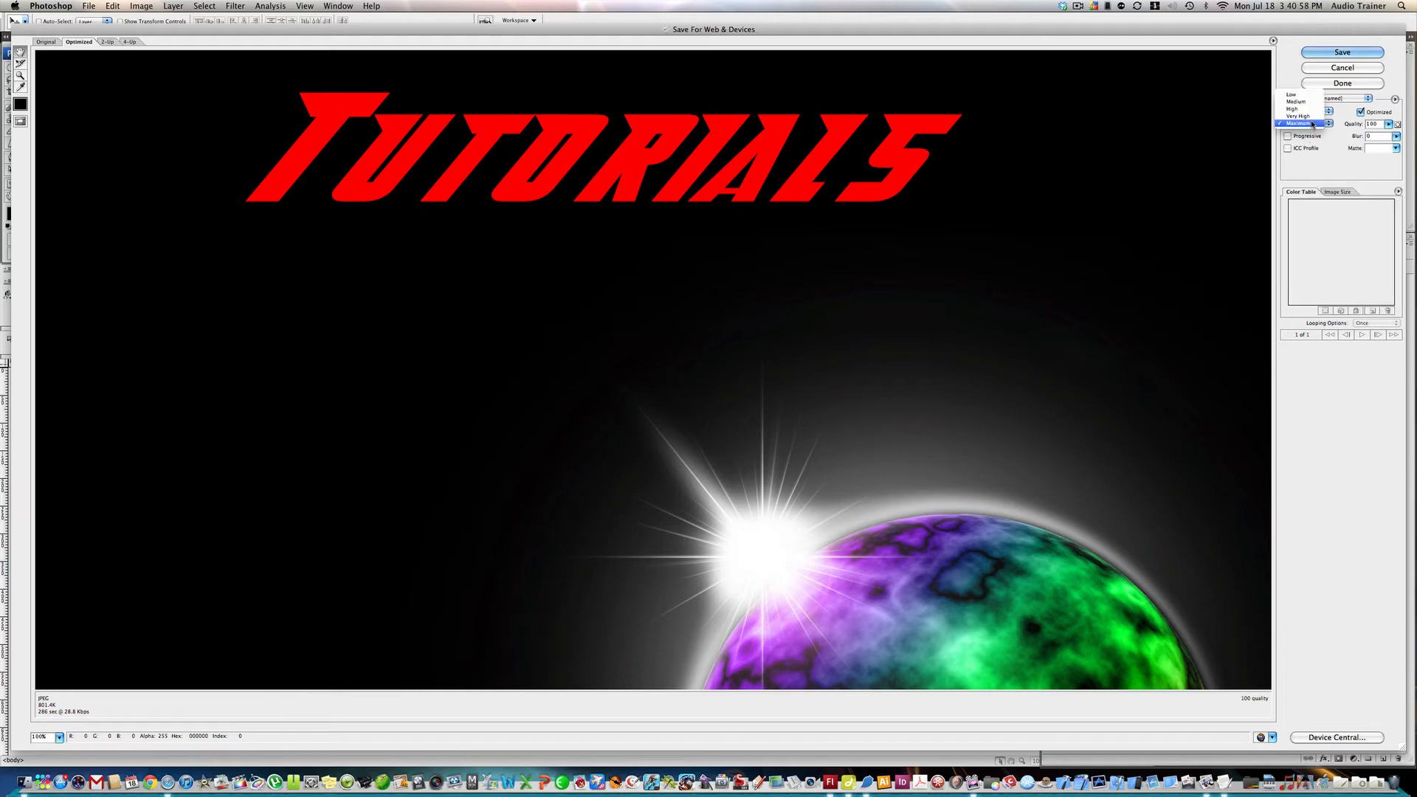
click(1313, 124)
click(1304, 111)
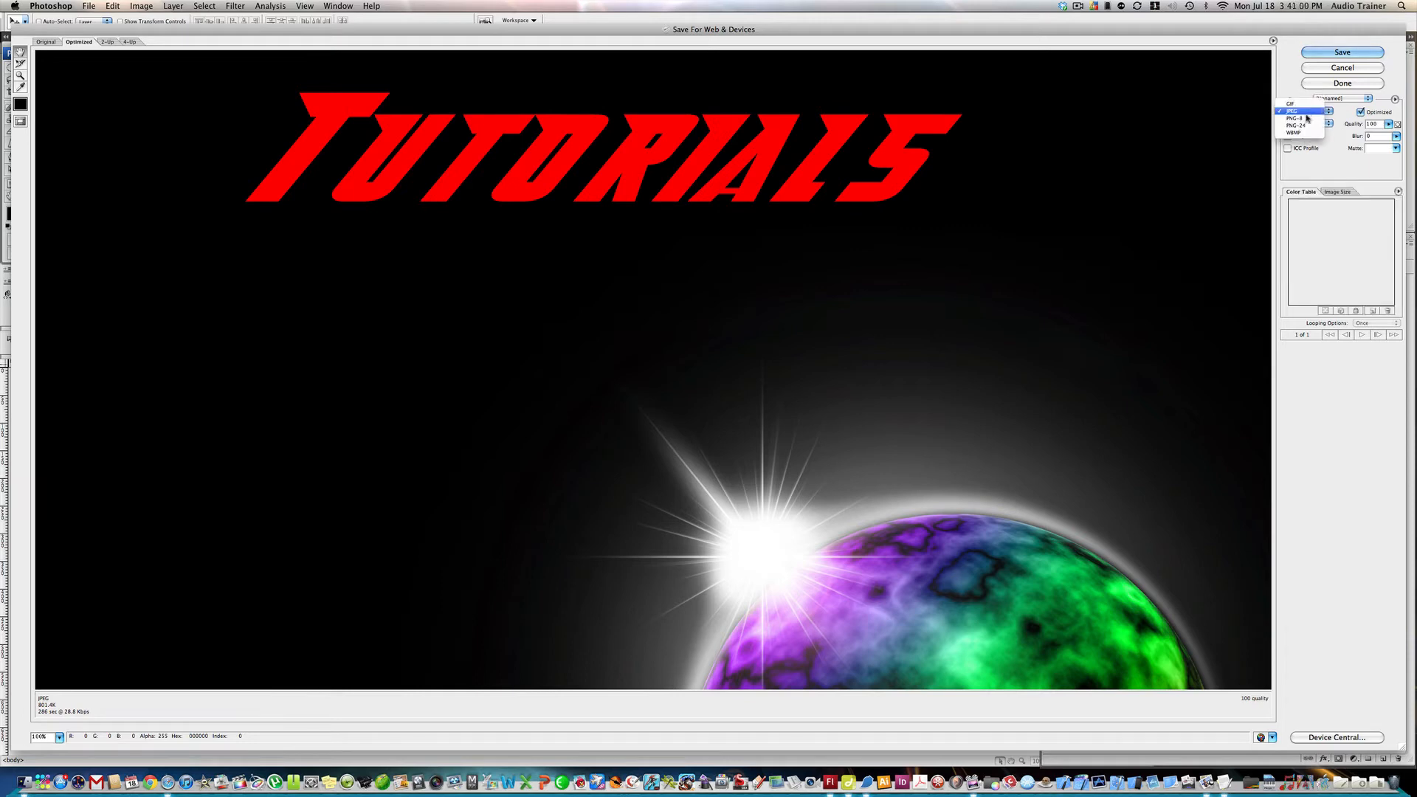
click(1298, 104)
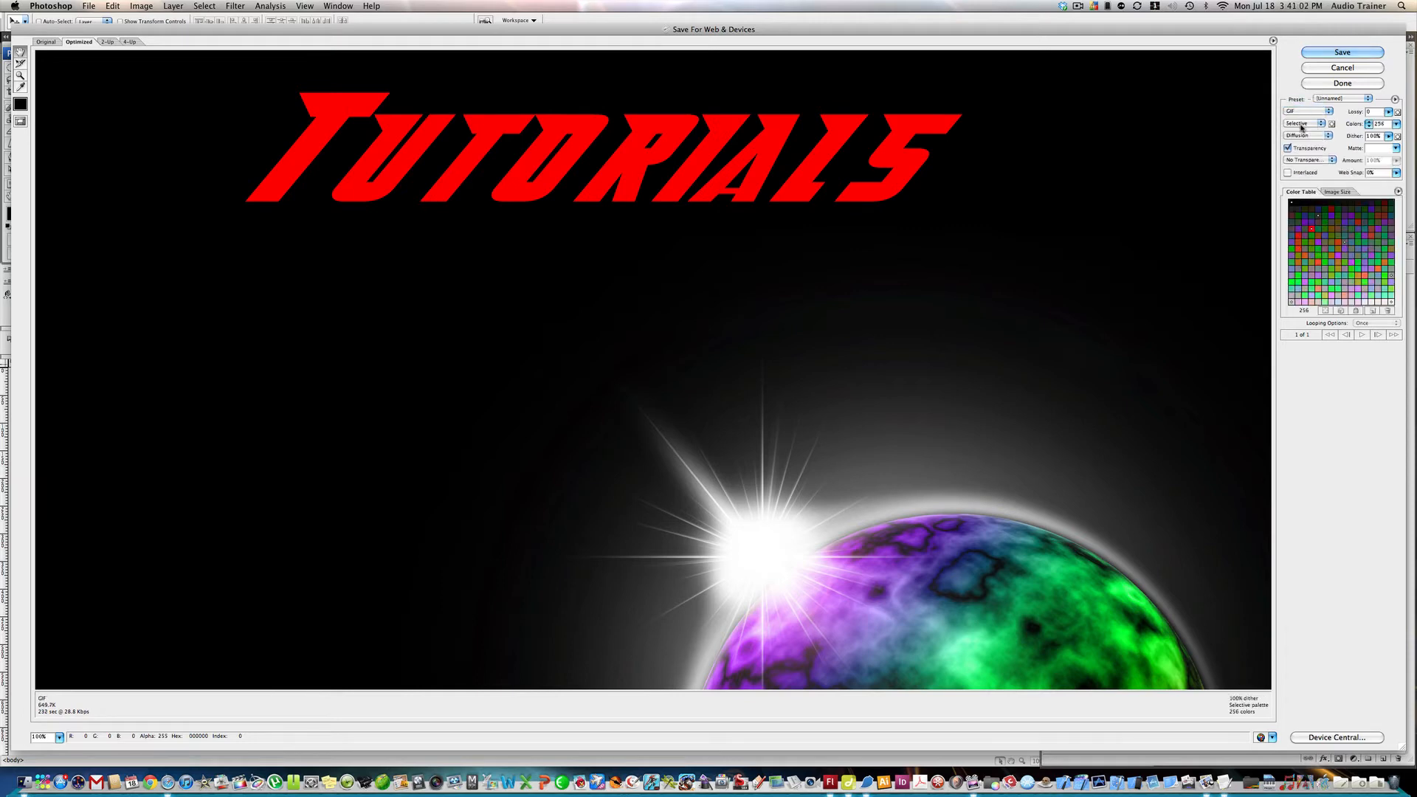
- Set the GIF dither method to Pattern after trying No Dither, and compare the result with the original in the 2-Up and 4-Up previews
click(1304, 136)
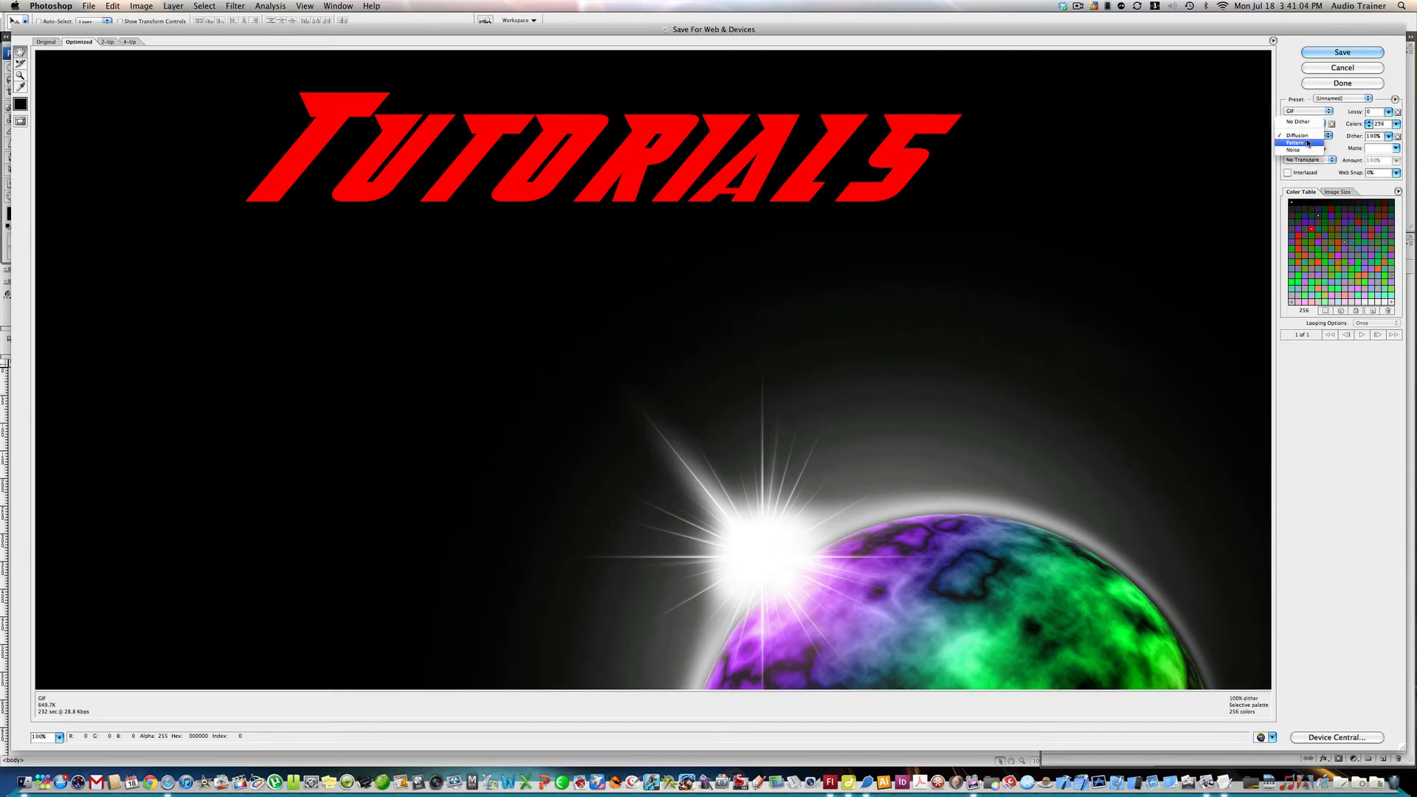
click(1309, 125)
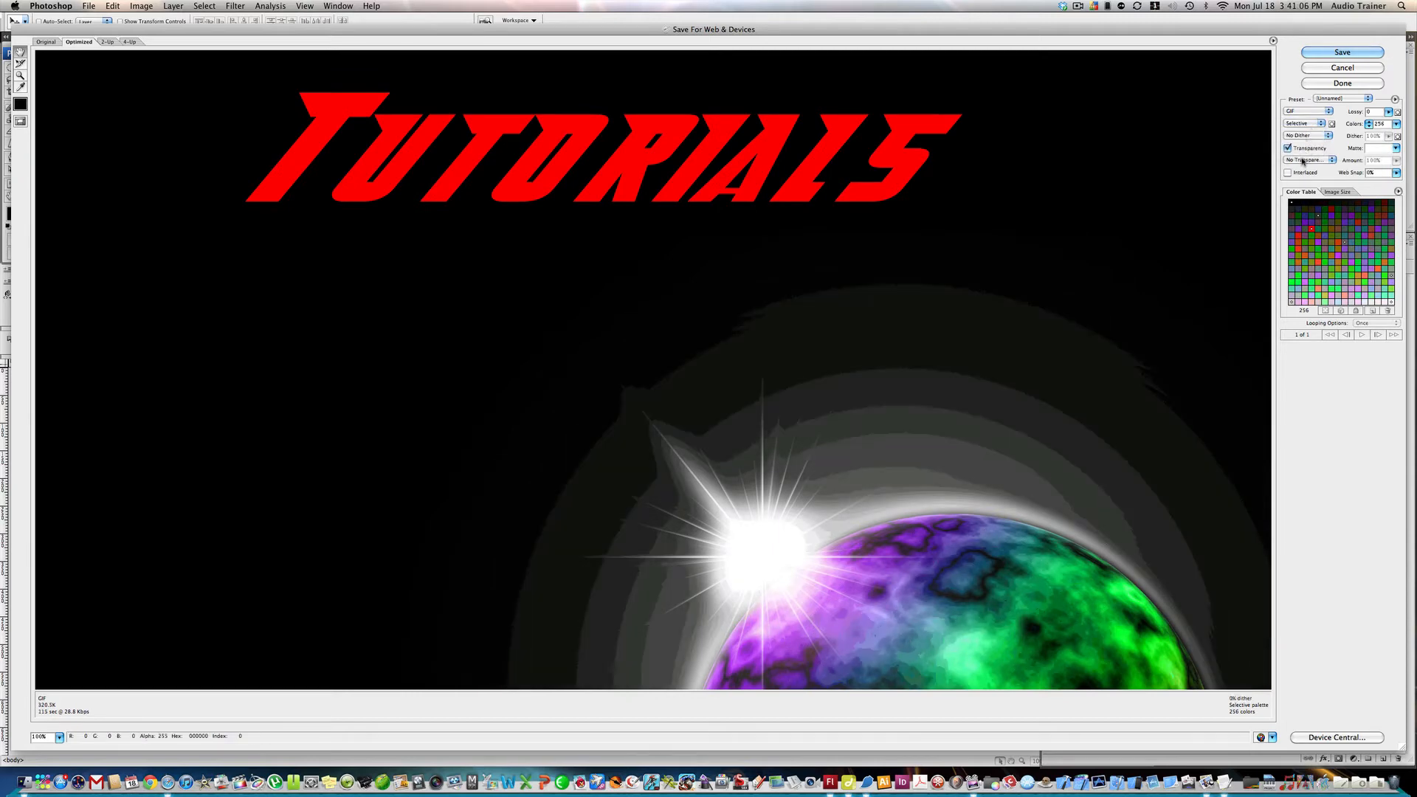
click(1309, 137)
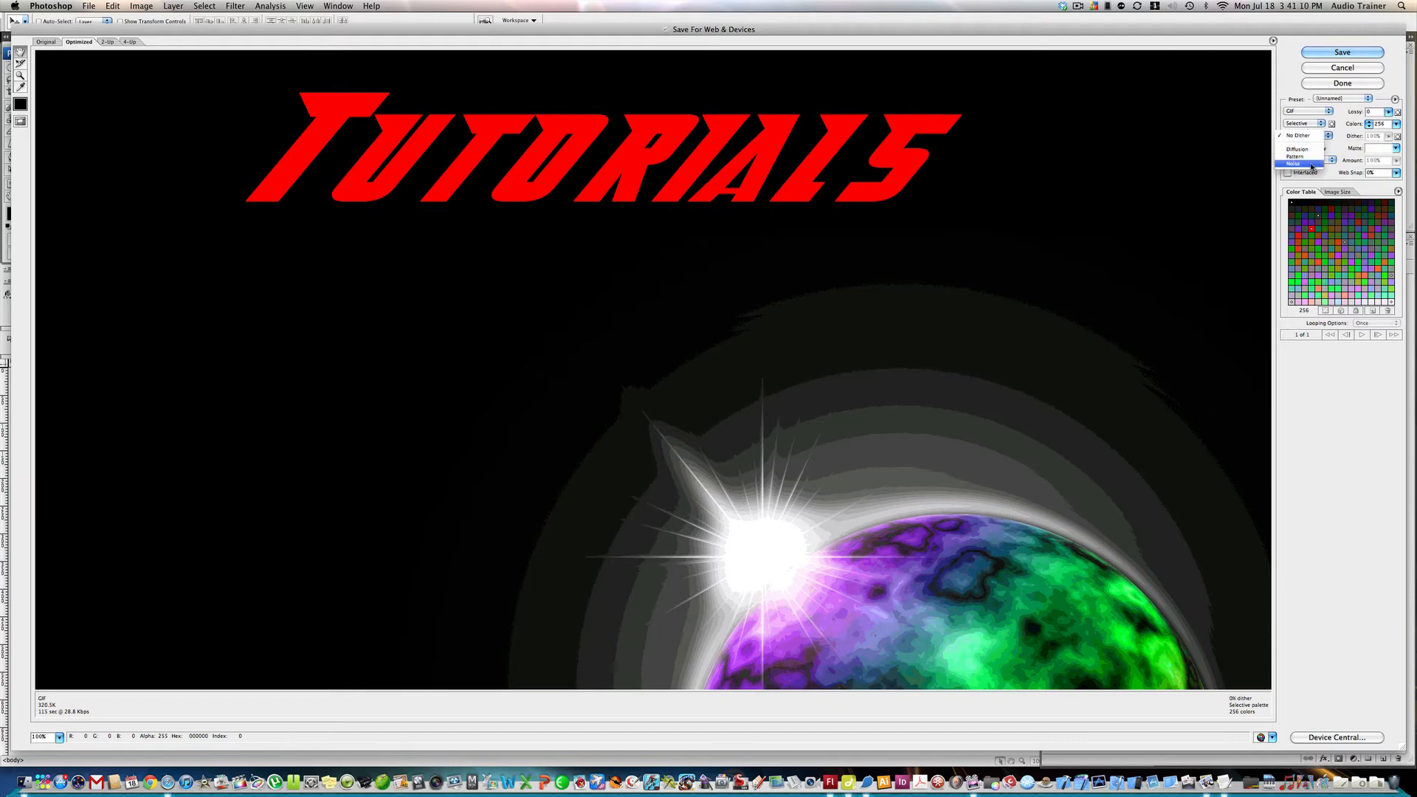
click(1310, 157)
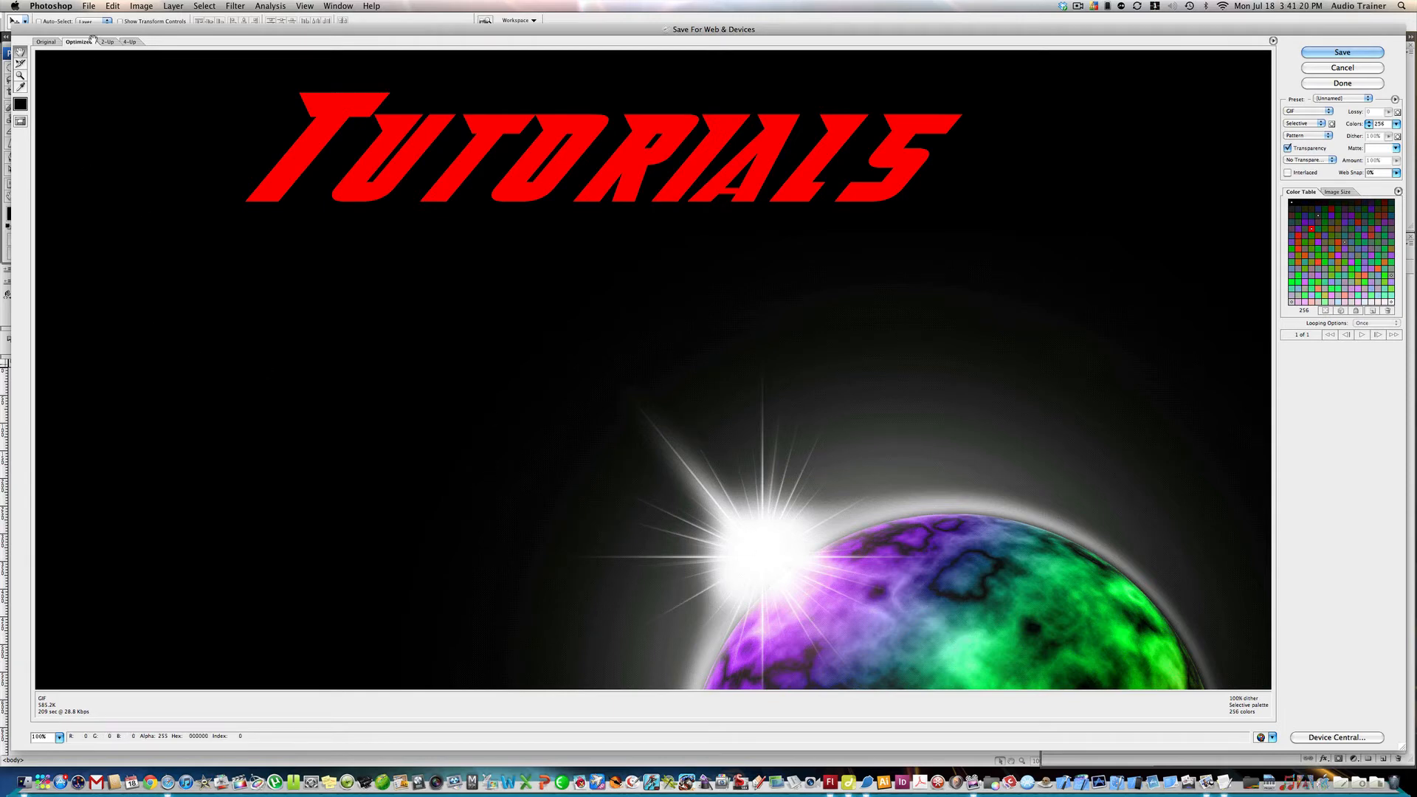
click(46, 42)
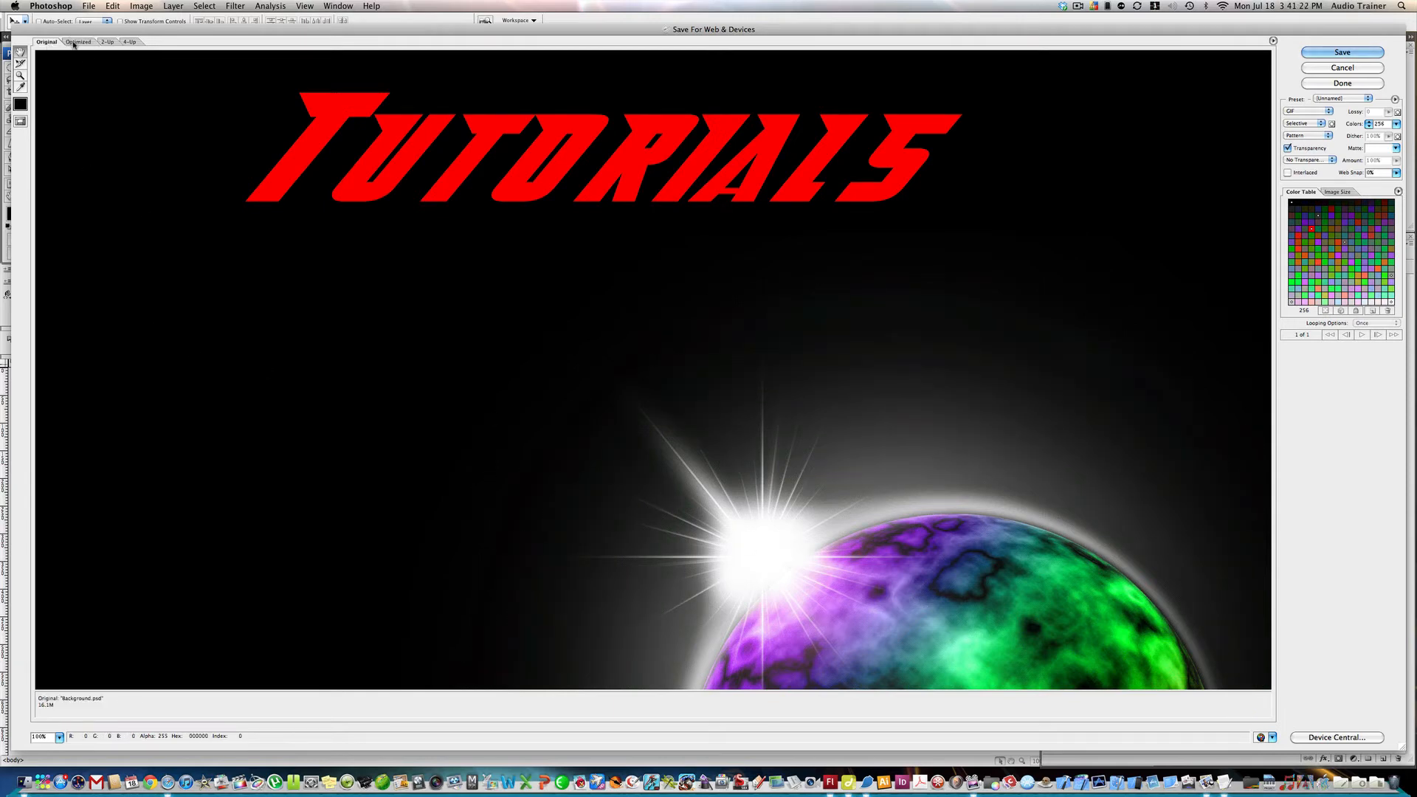
click(78, 42)
click(108, 42)
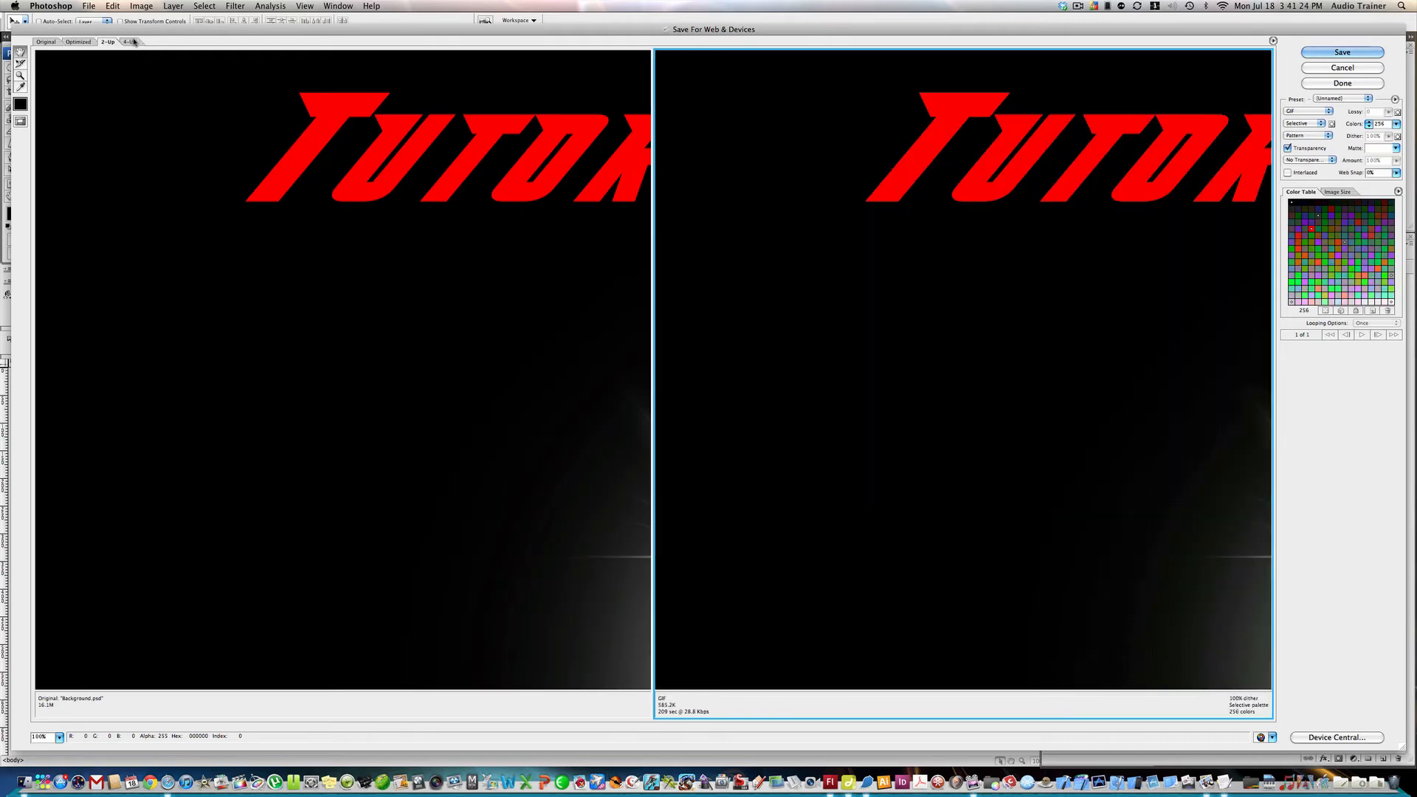
click(129, 43)
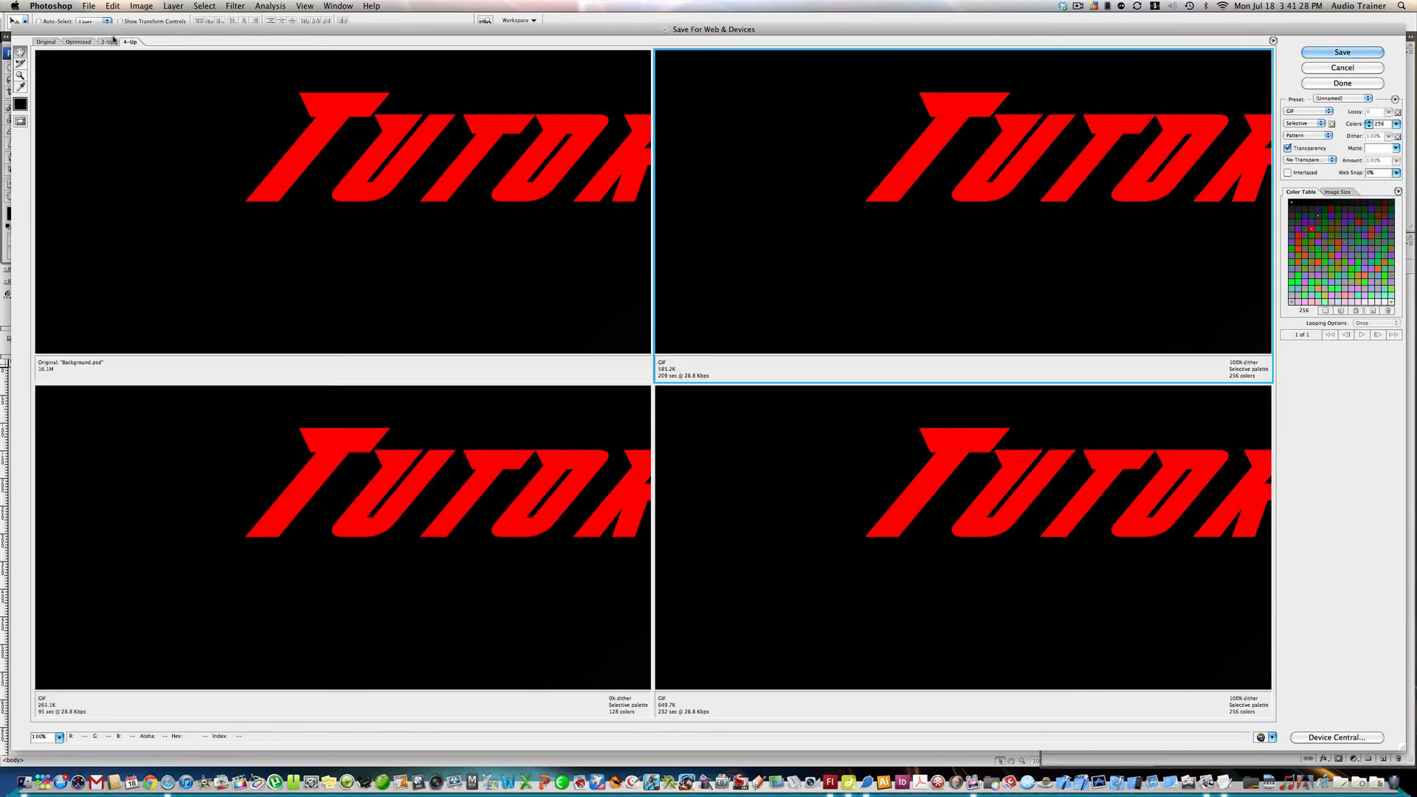
click(68, 42)
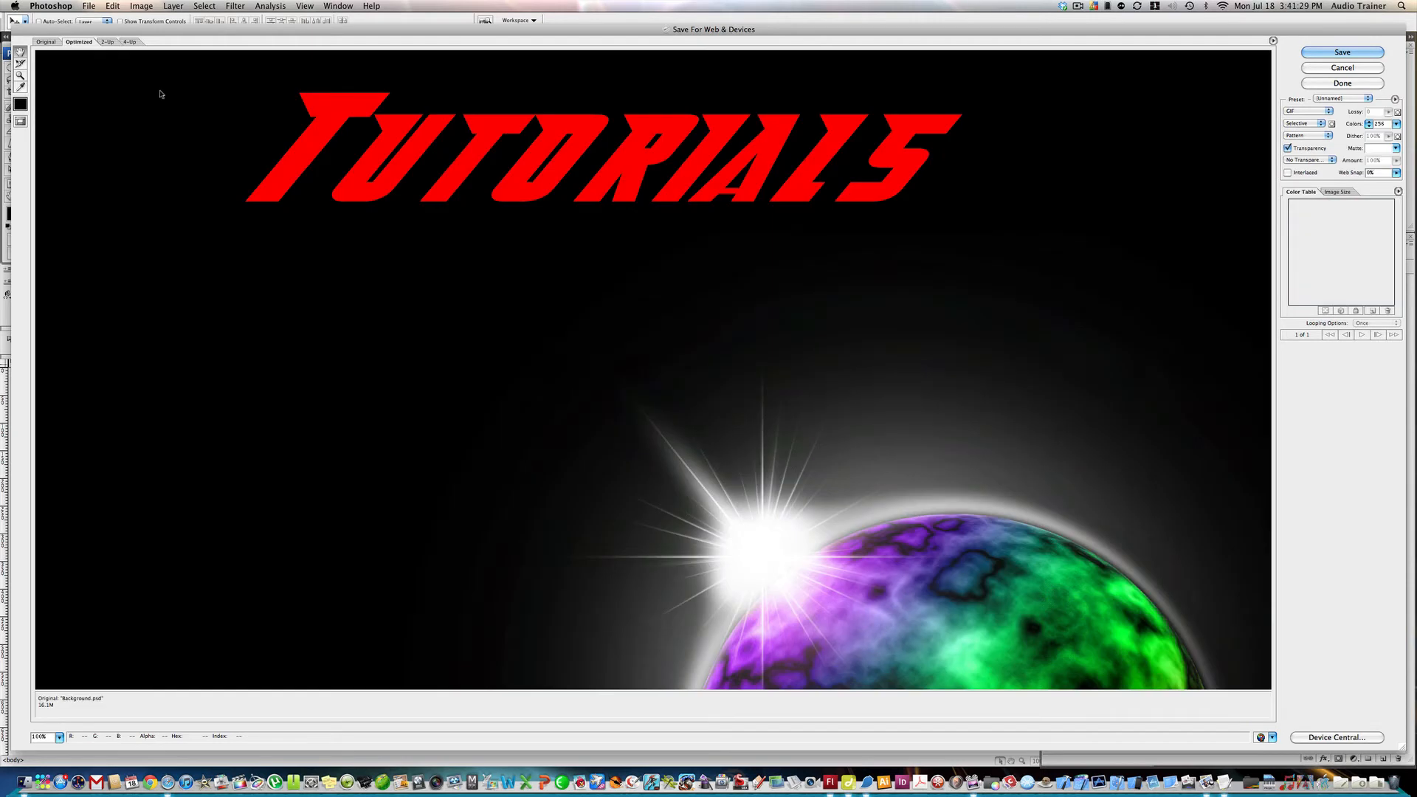
- Check the export's image size, save the optimized image as Background.gif in the Images folder, and close the document
click(1351, 193)
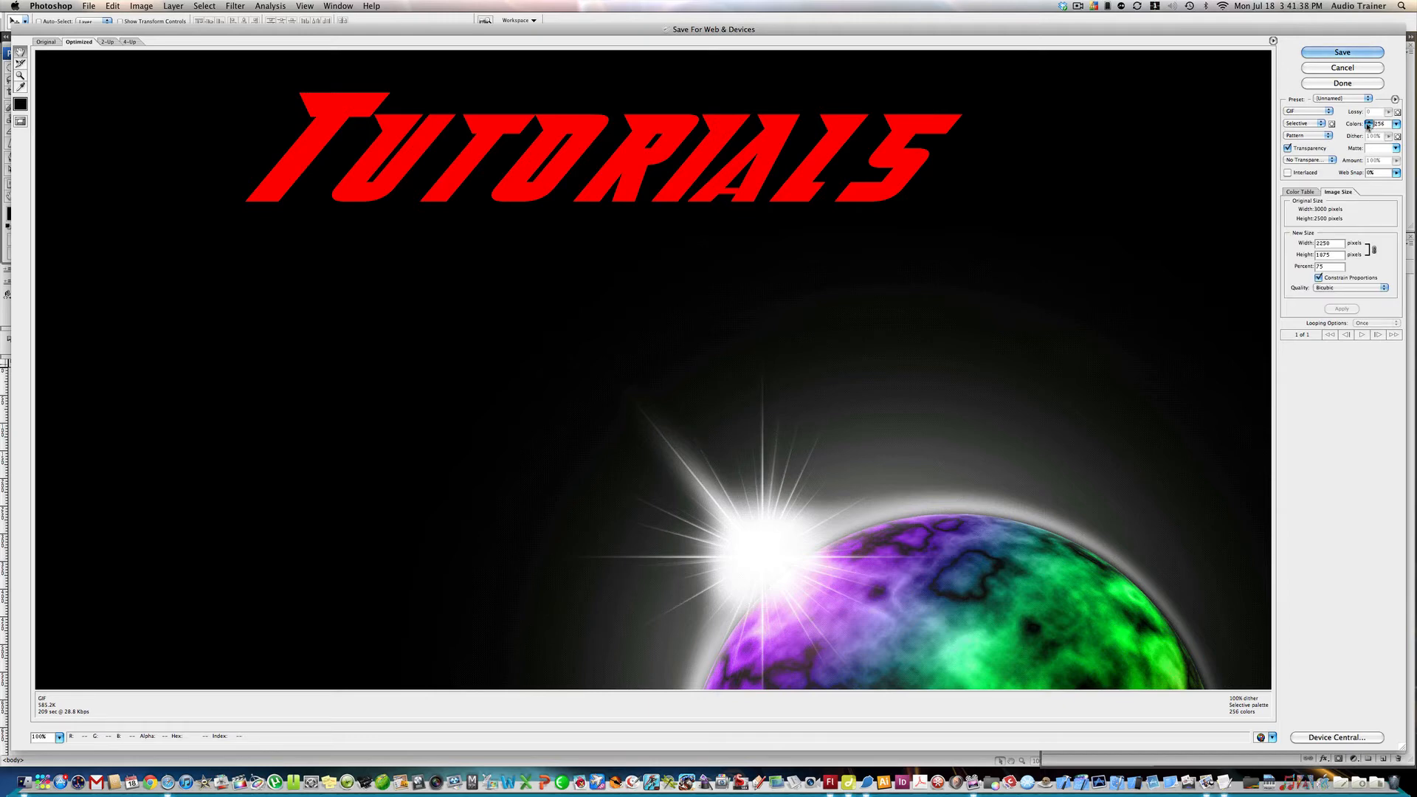
click(1343, 53)
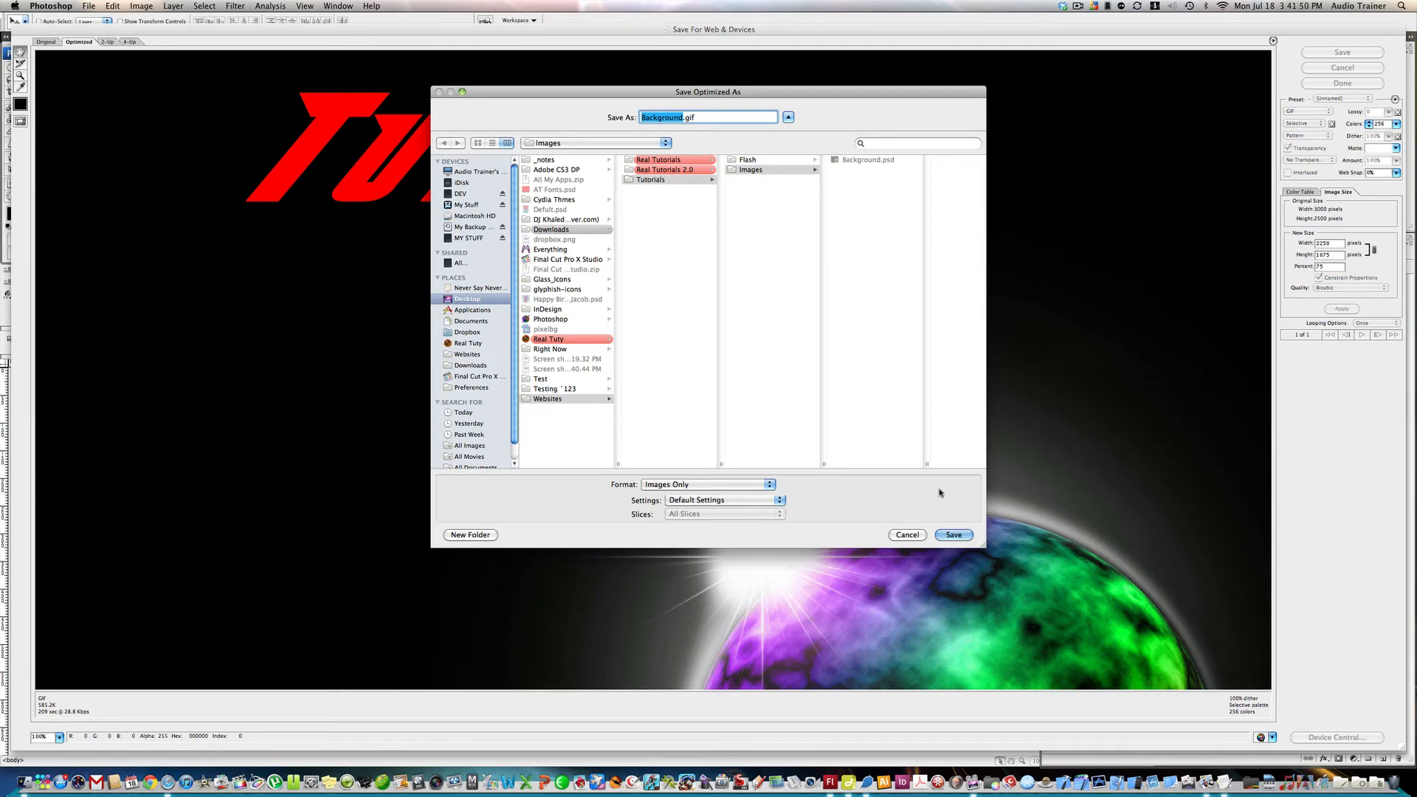
click(954, 535)
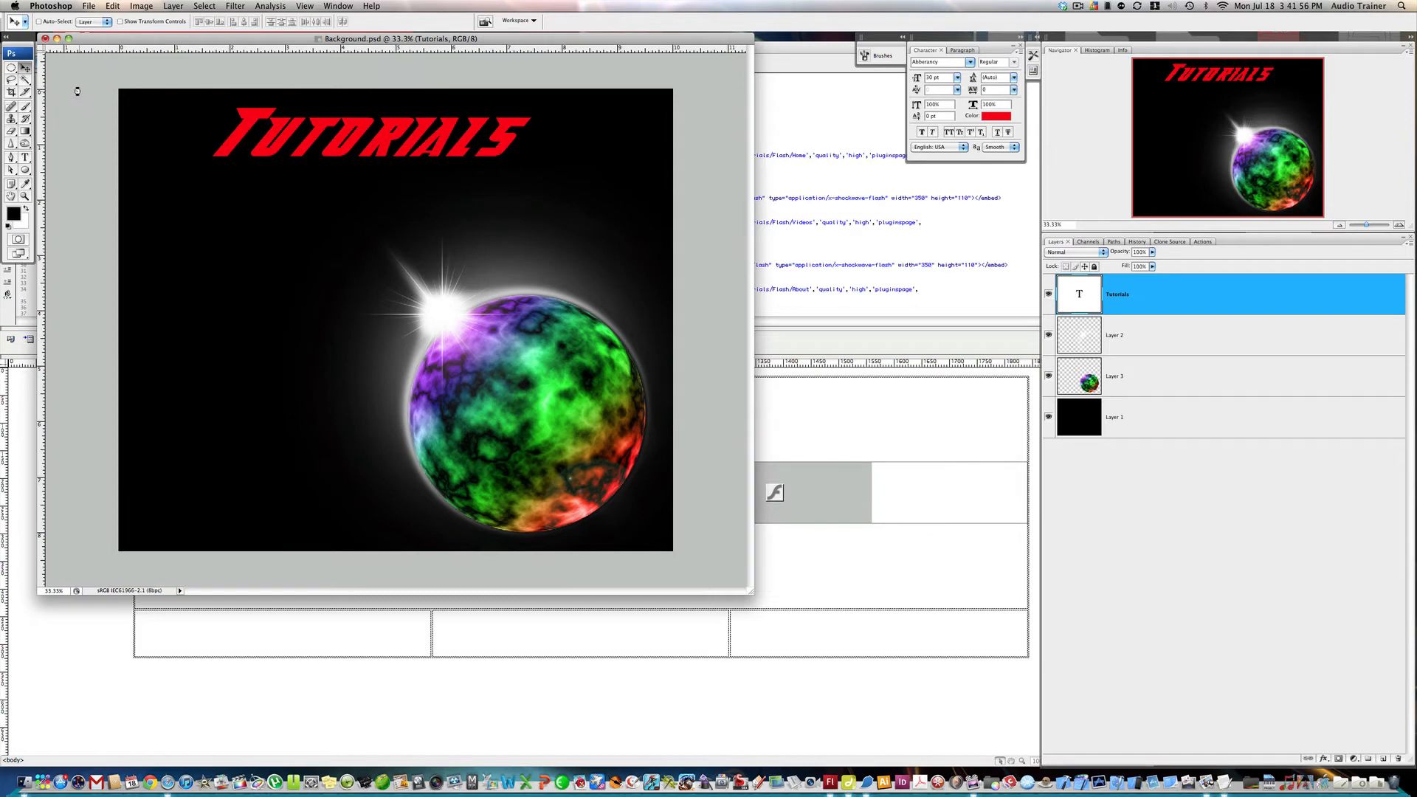
click(45, 38)
- Switch to Dreamweaver, expand the site's Images folder, and set Background.gif from it as the page's background image
click(355, 585)
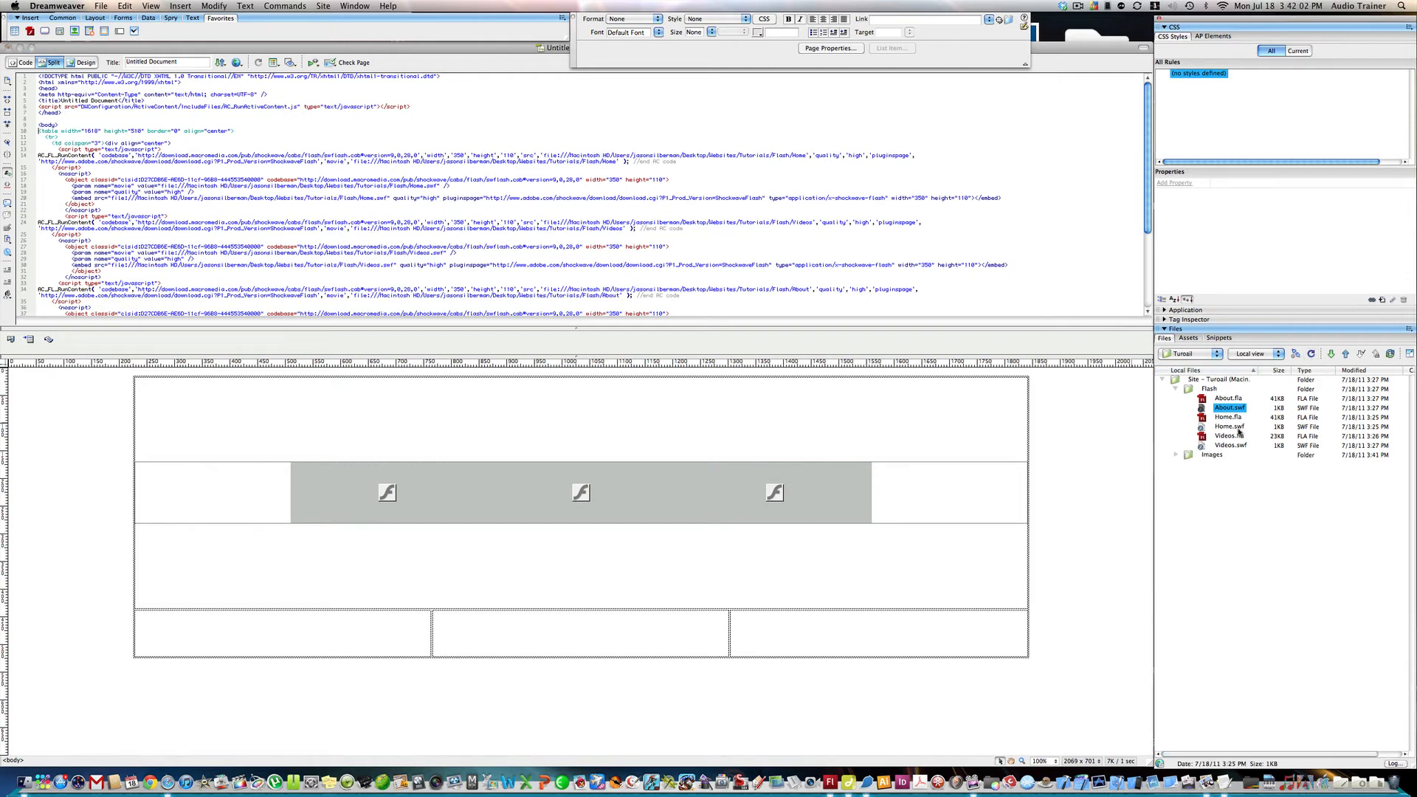
click(1176, 455)
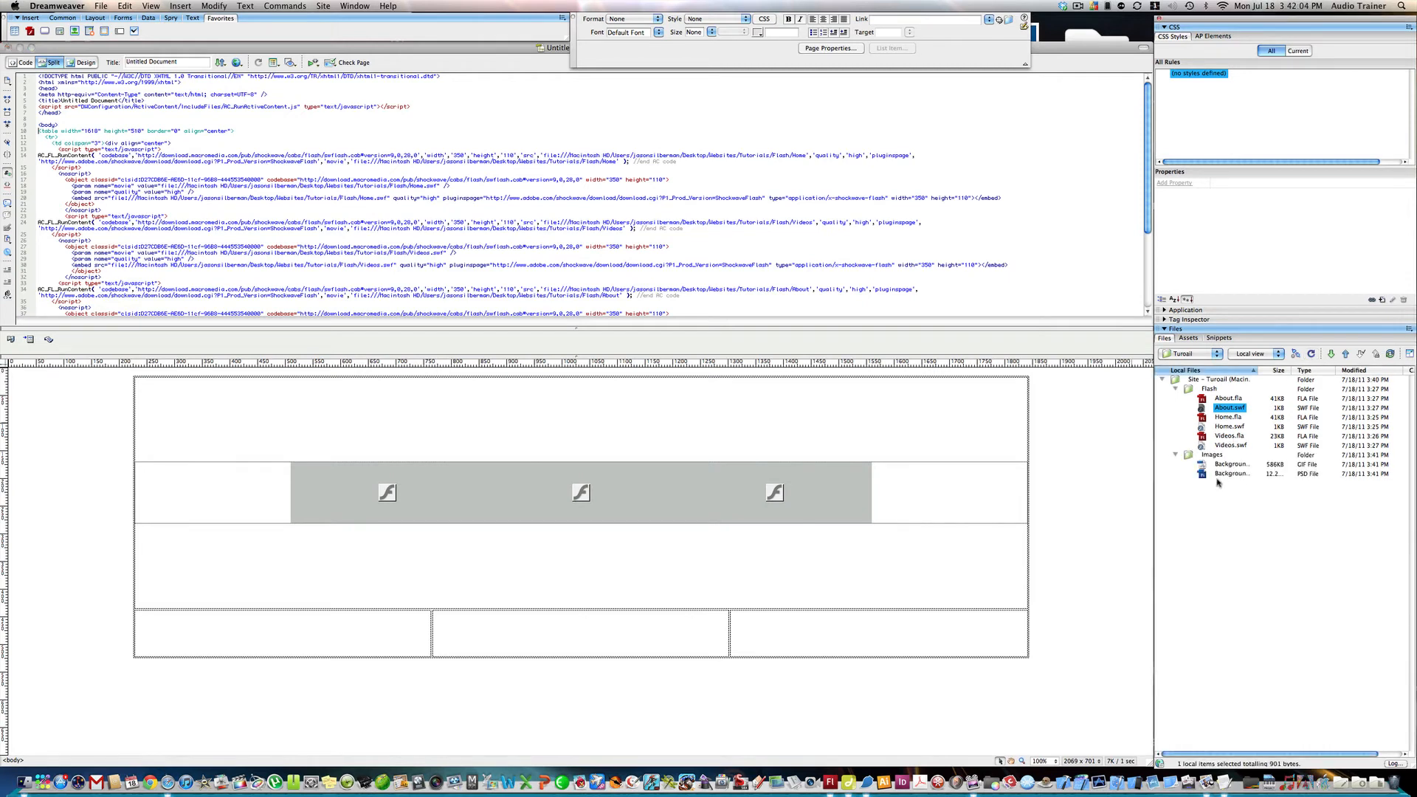
click(832, 49)
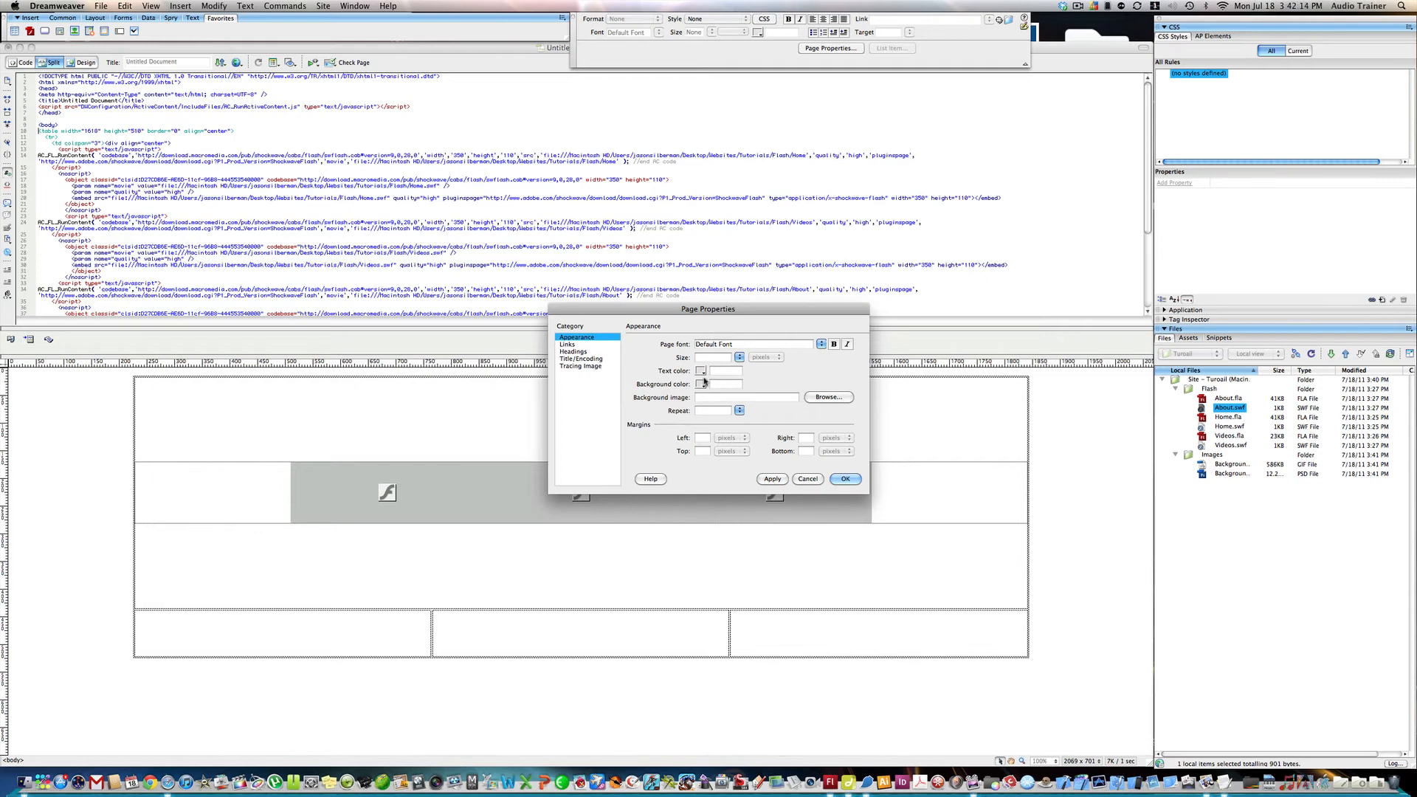
click(838, 397)
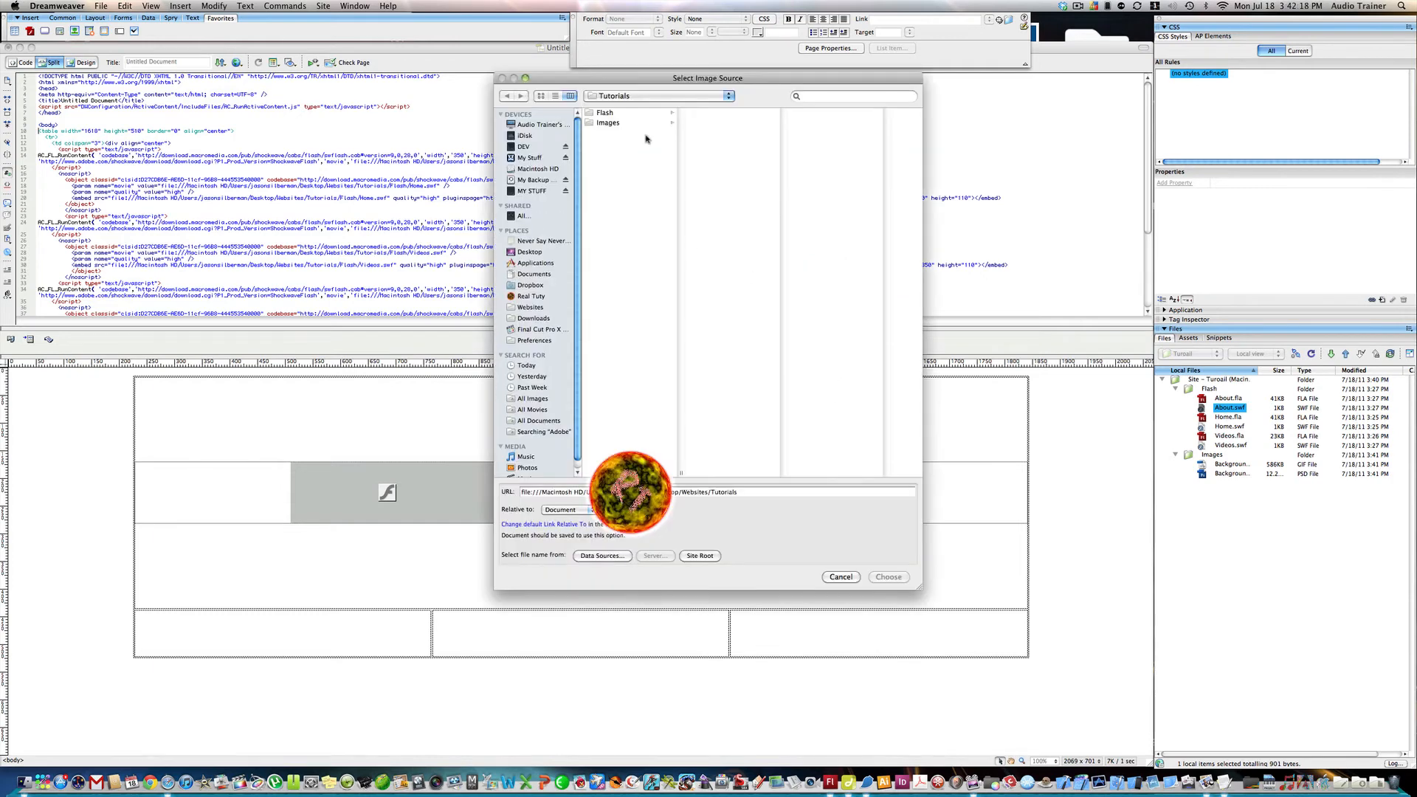
click(621, 124)
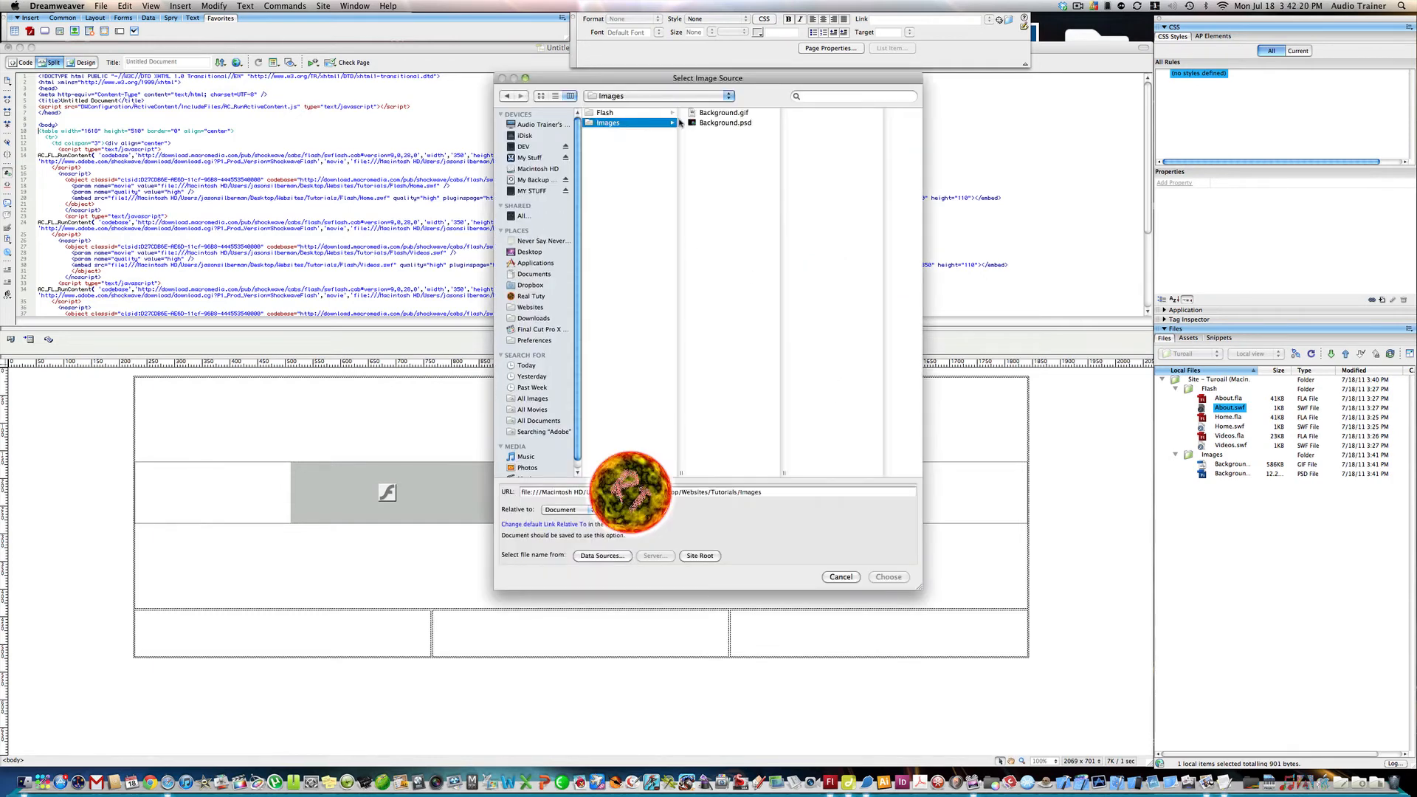
click(727, 113)
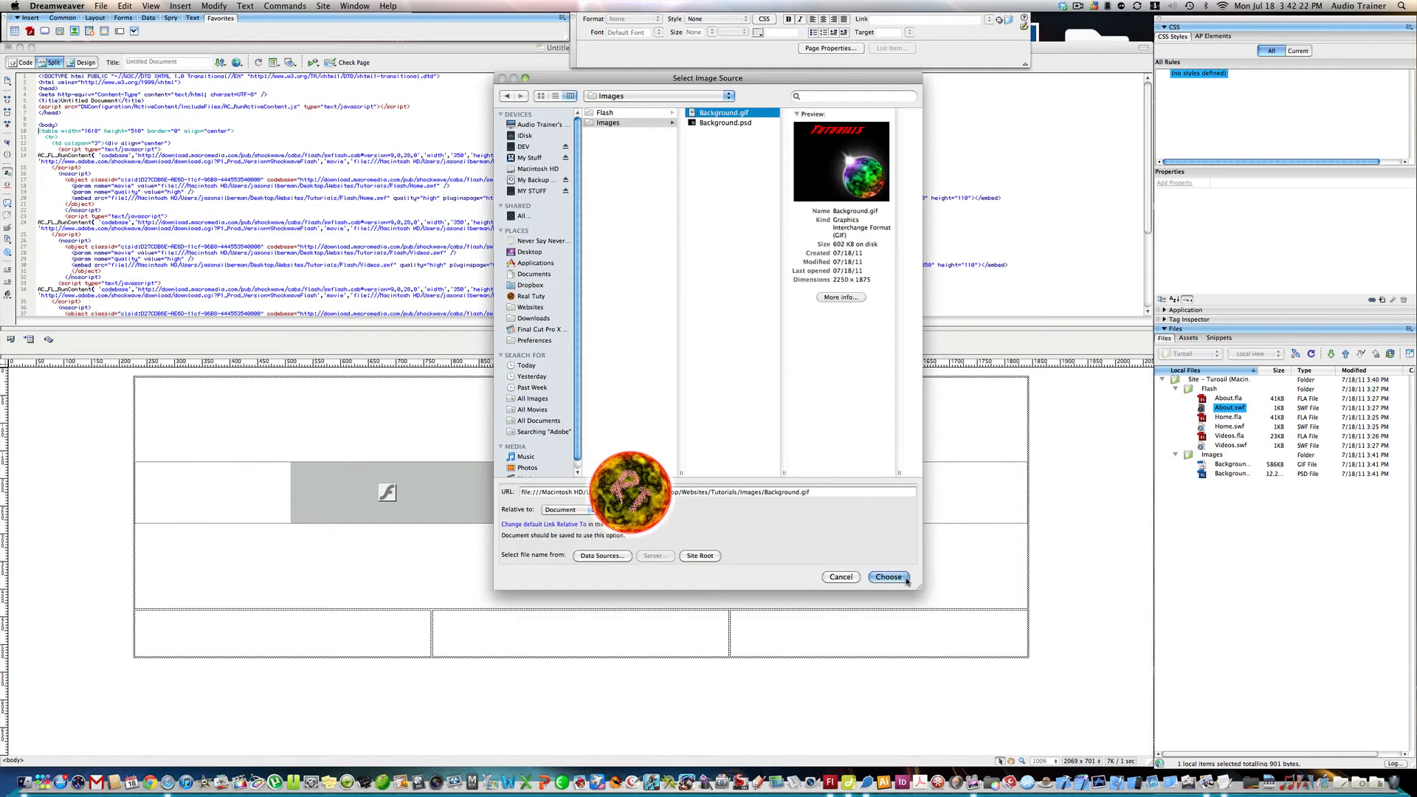
click(889, 577)
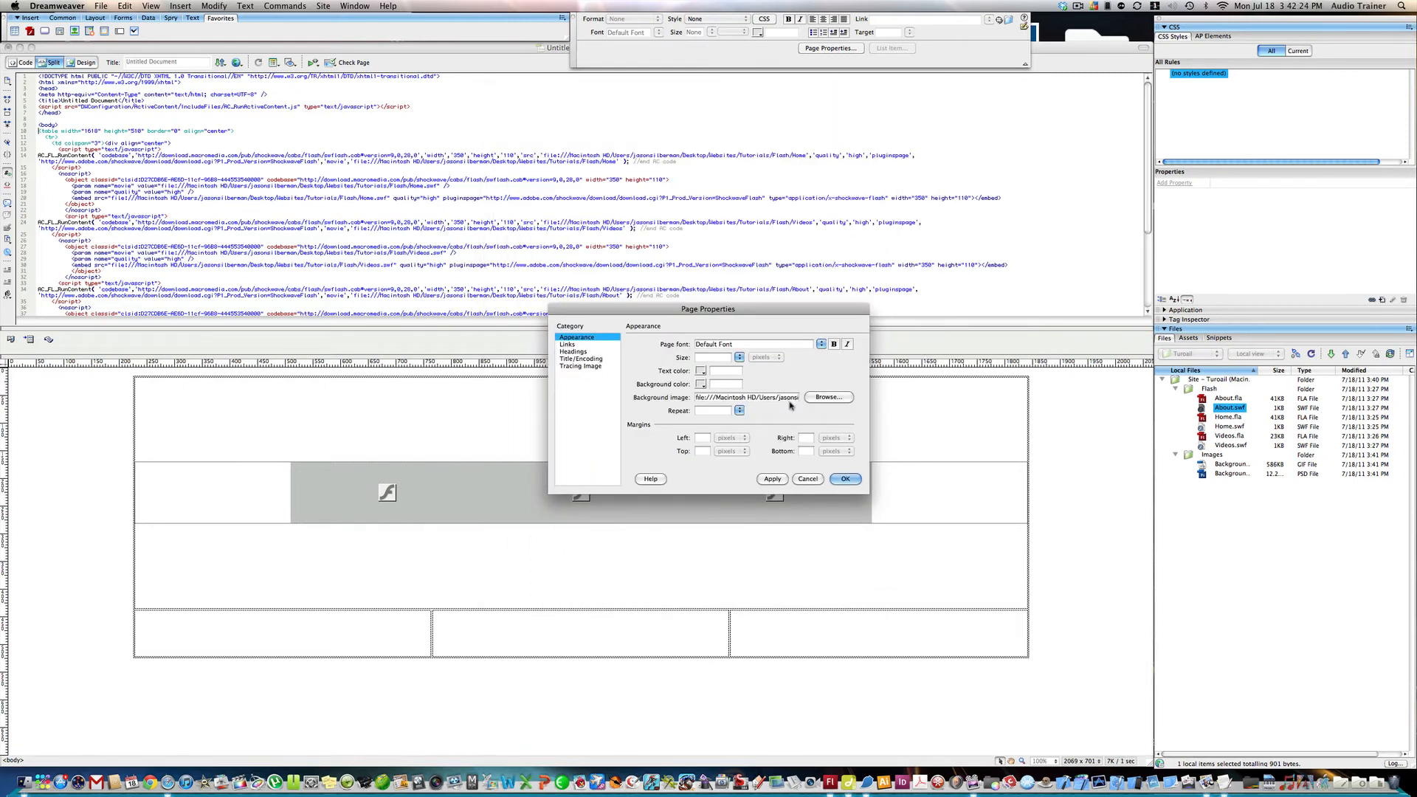
click(770, 479)
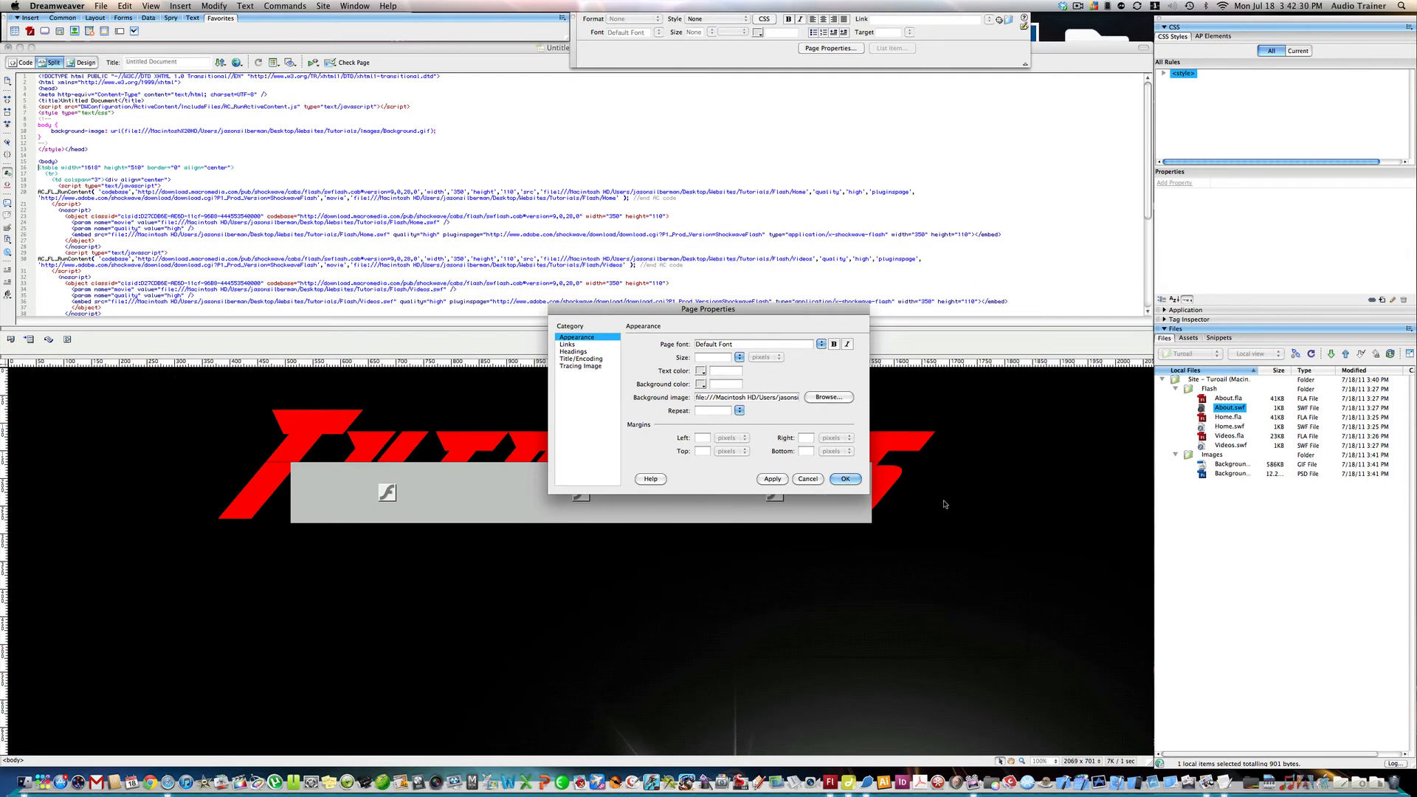
click(846, 479)
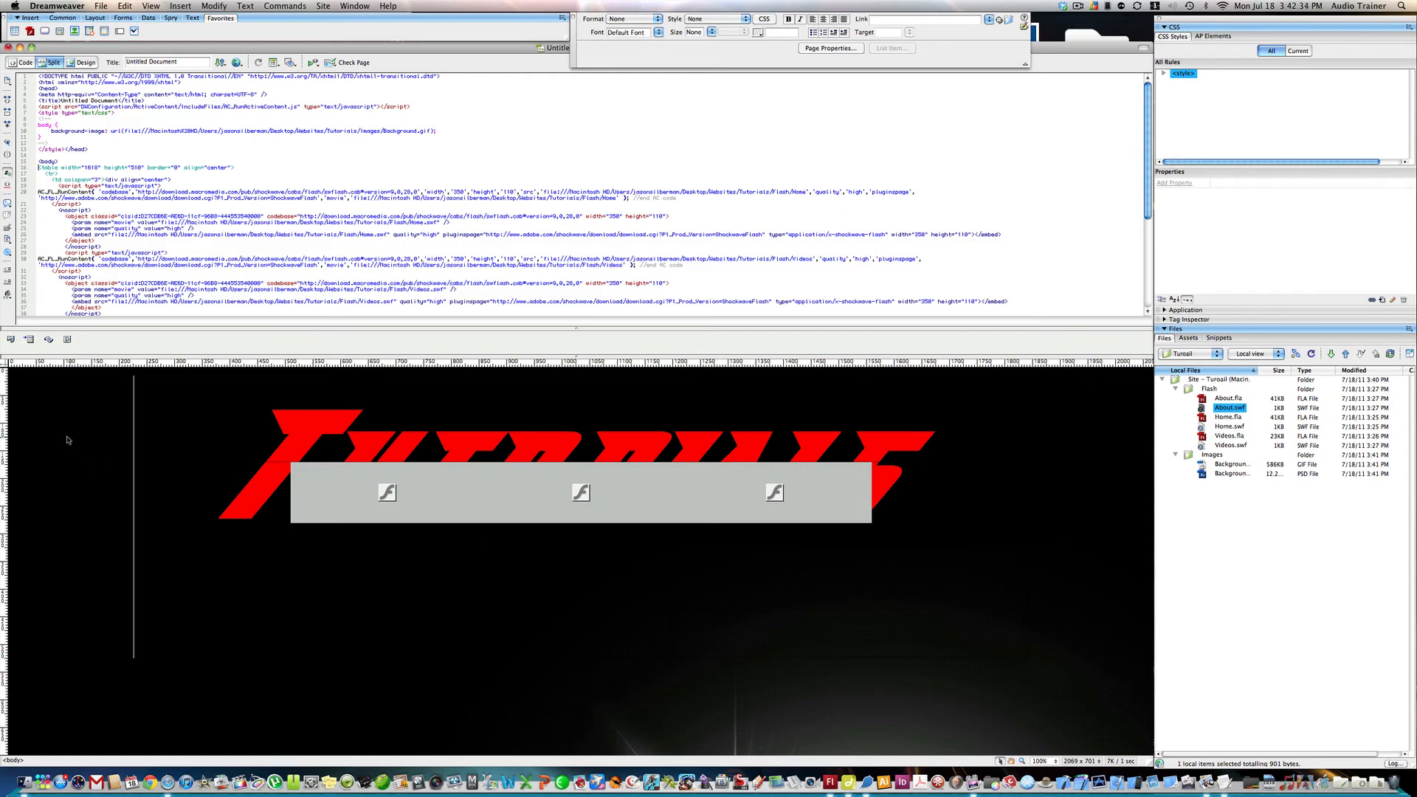
- Set the table's border color to #FFFFFF, after trying a white background color on the table and clearing it
drag(69, 437, 310, 518)
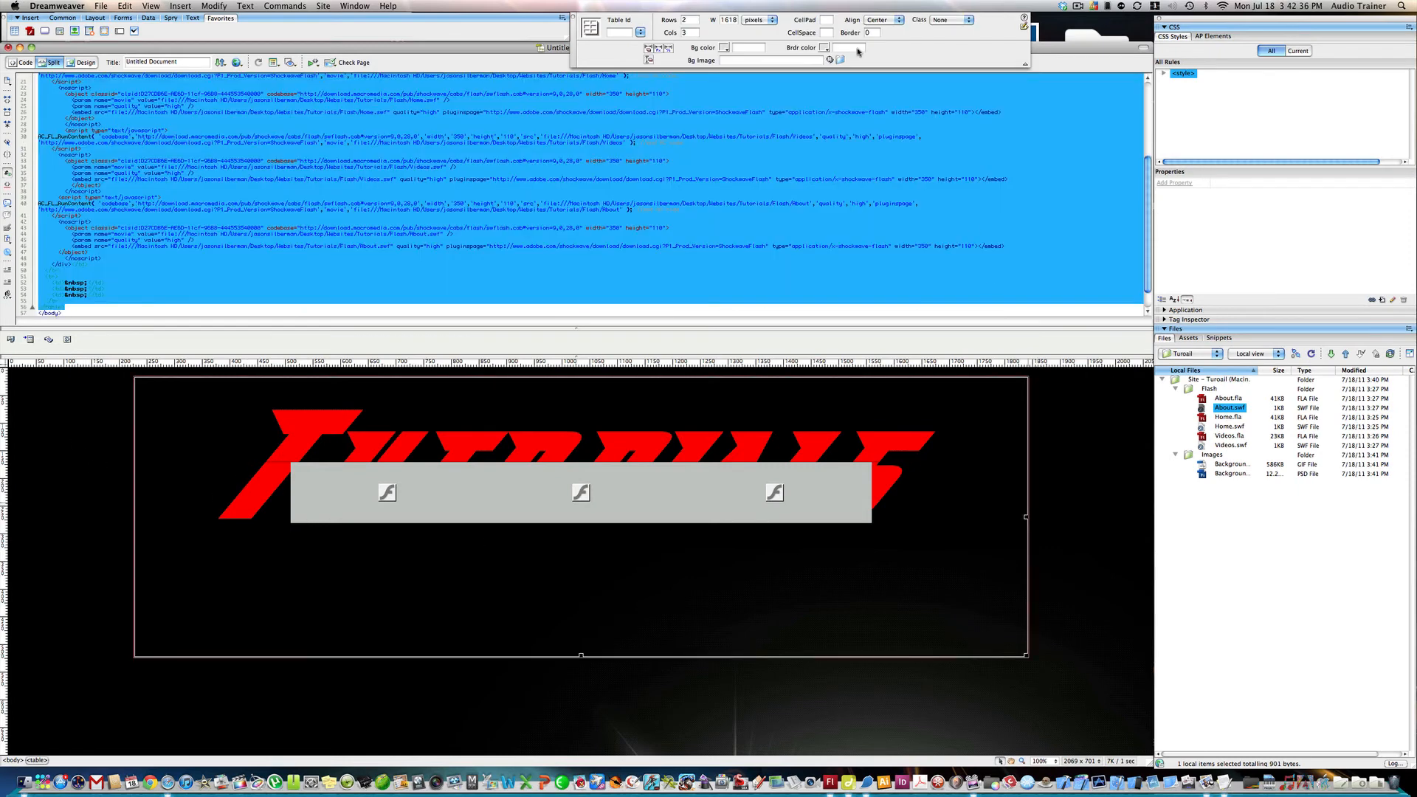
click(724, 48)
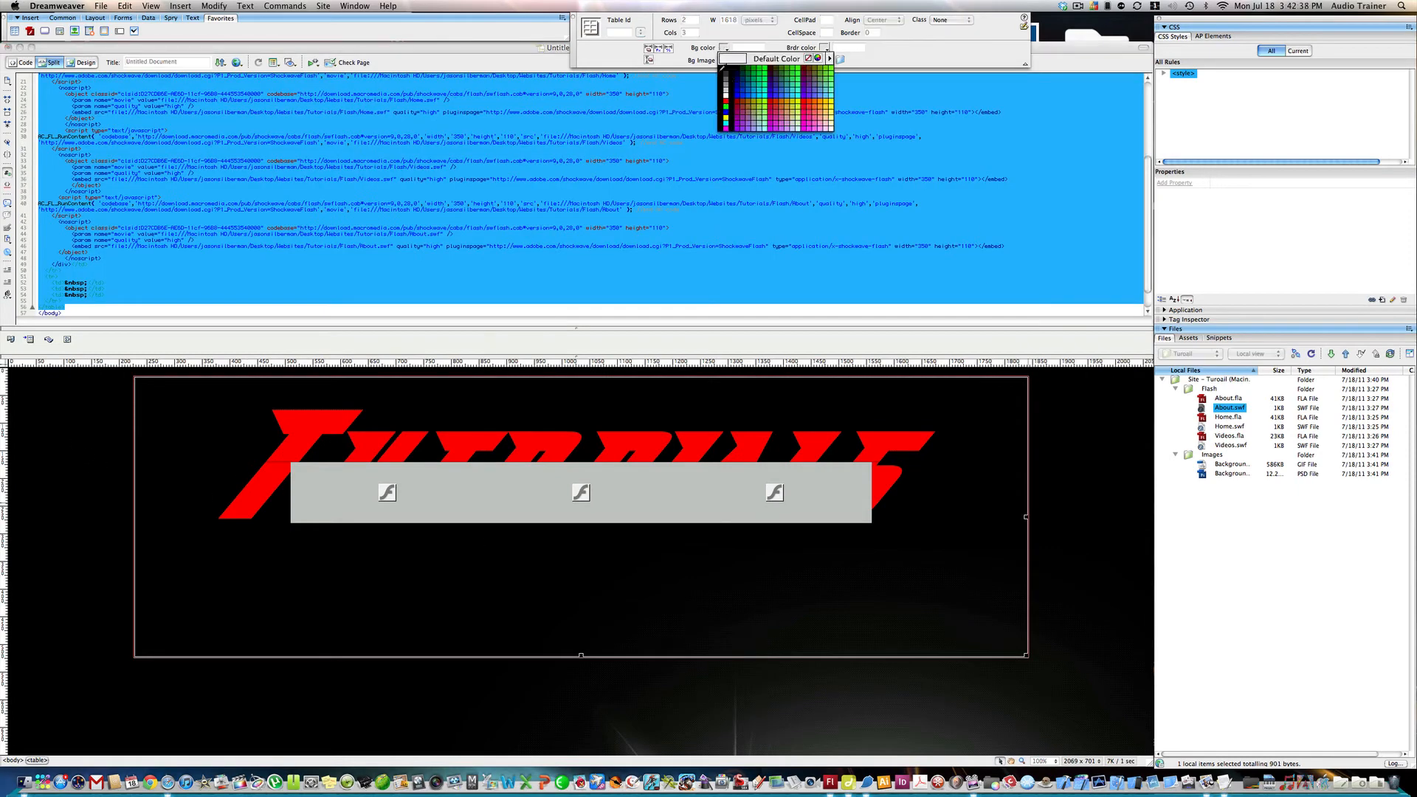
click(725, 94)
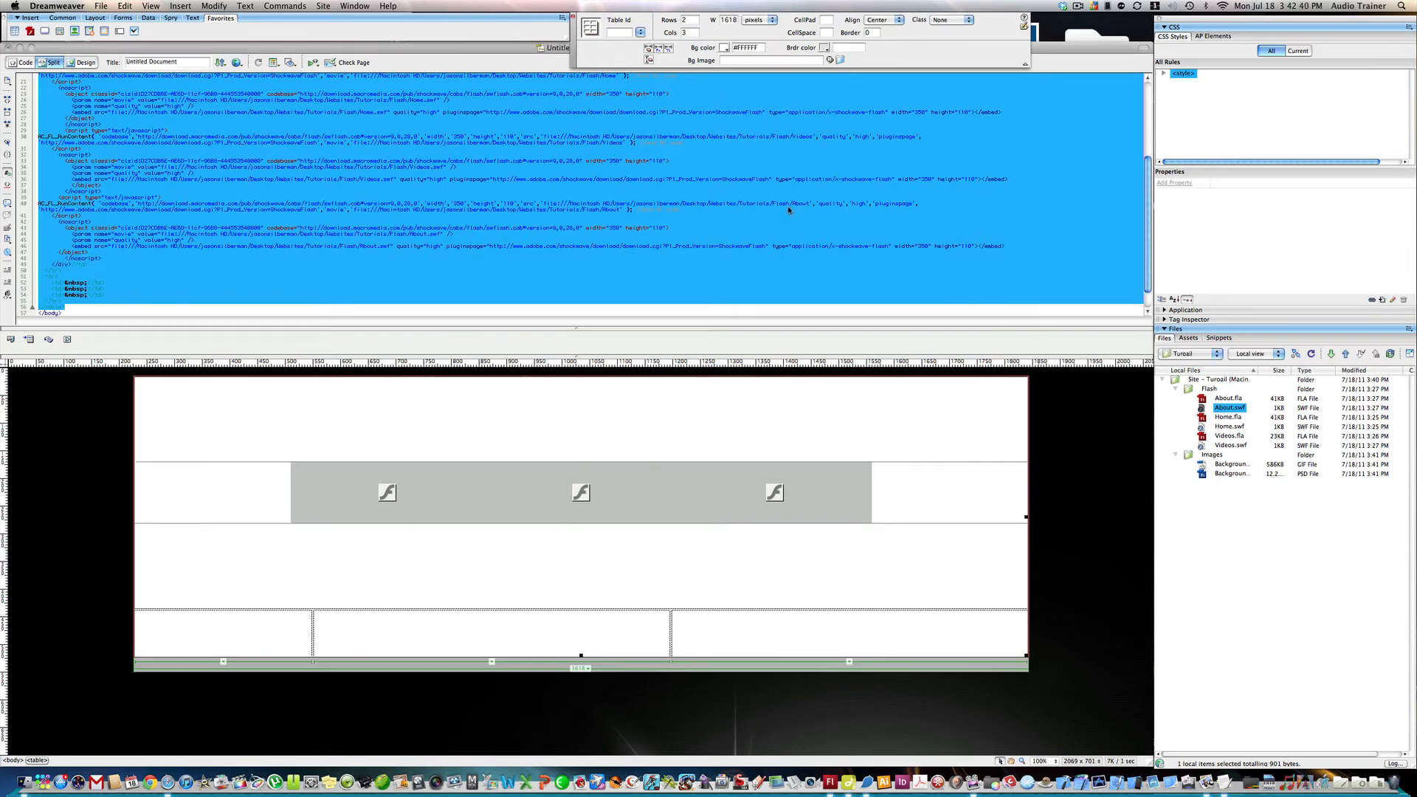
click(724, 48)
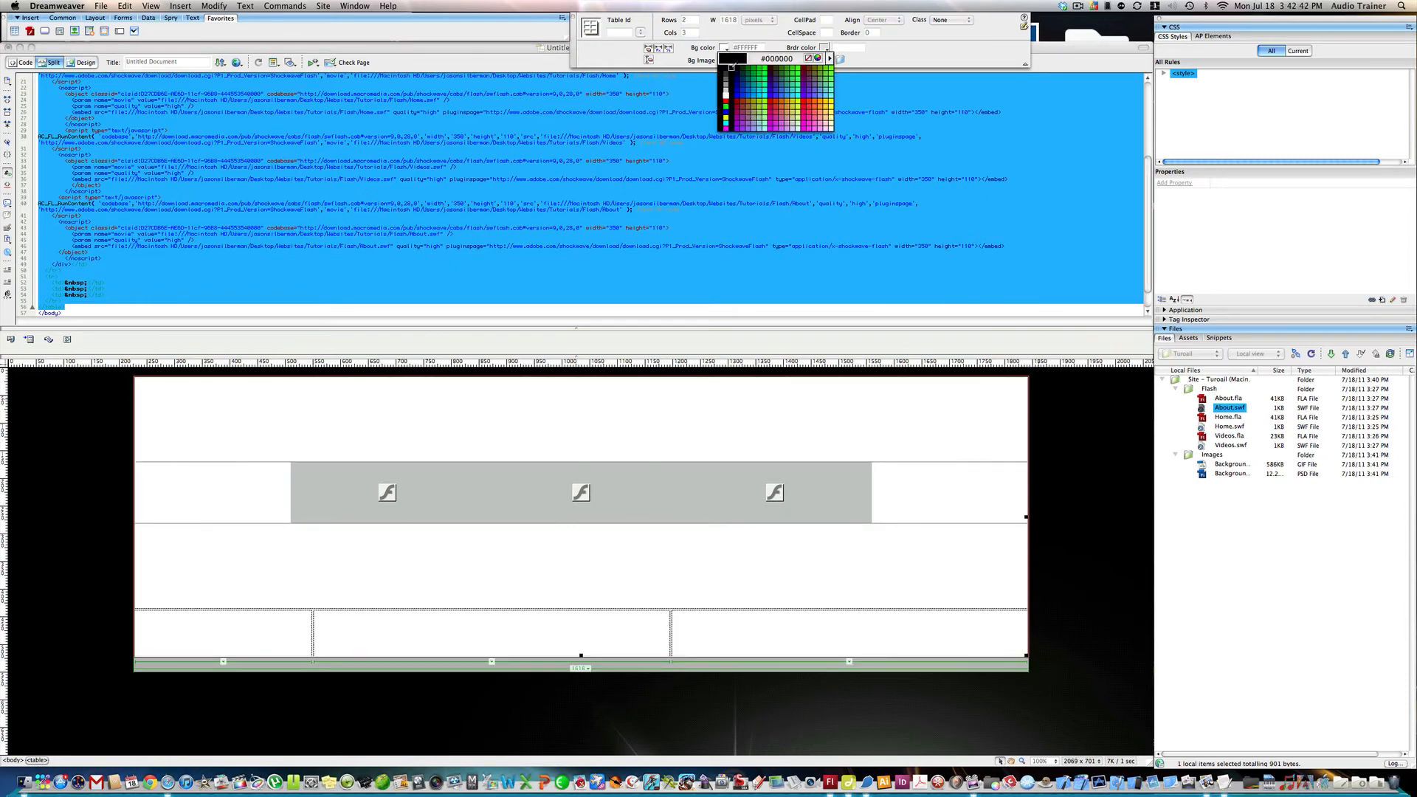
click(808, 58)
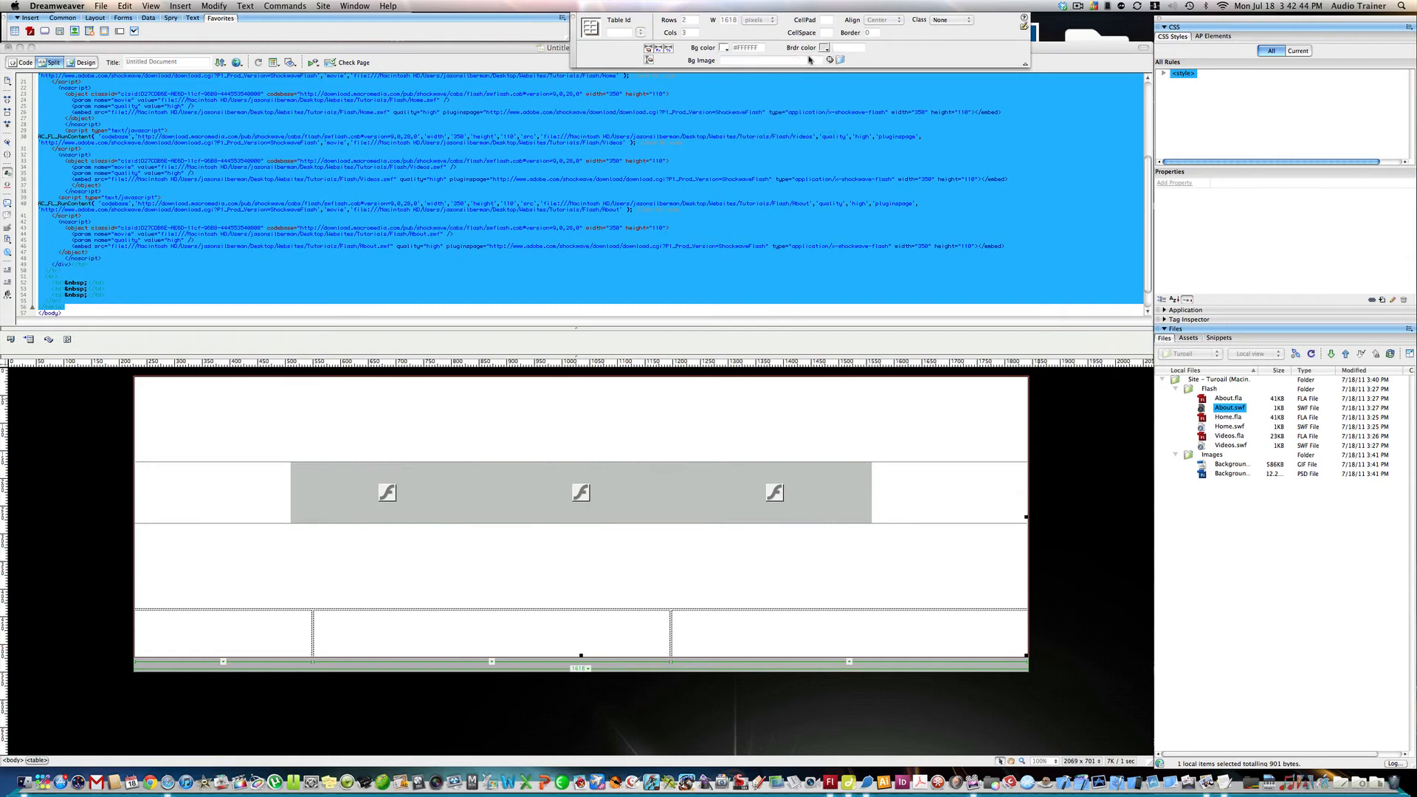
click(824, 47)
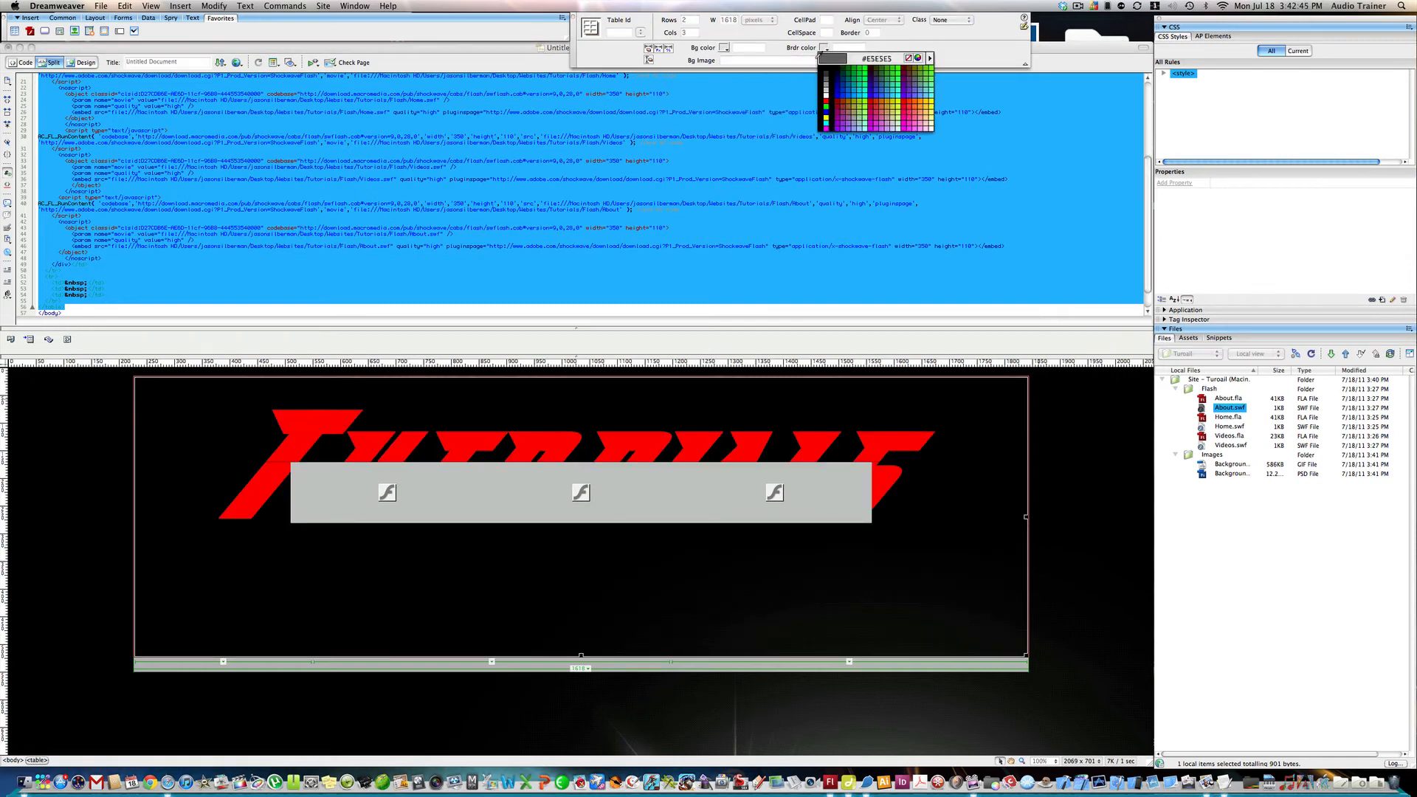
click(820, 95)
click(1055, 451)
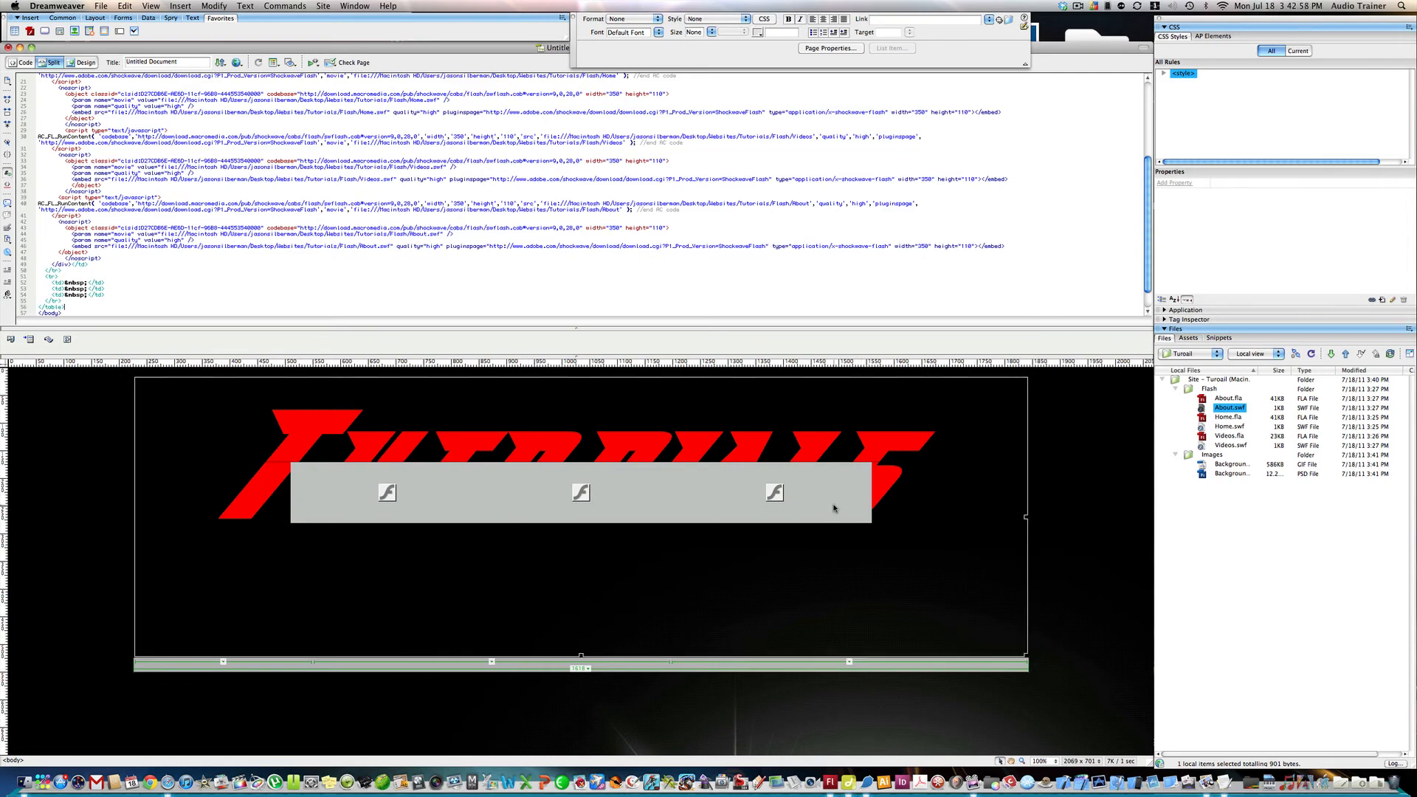
click(853, 485)
click(1088, 456)
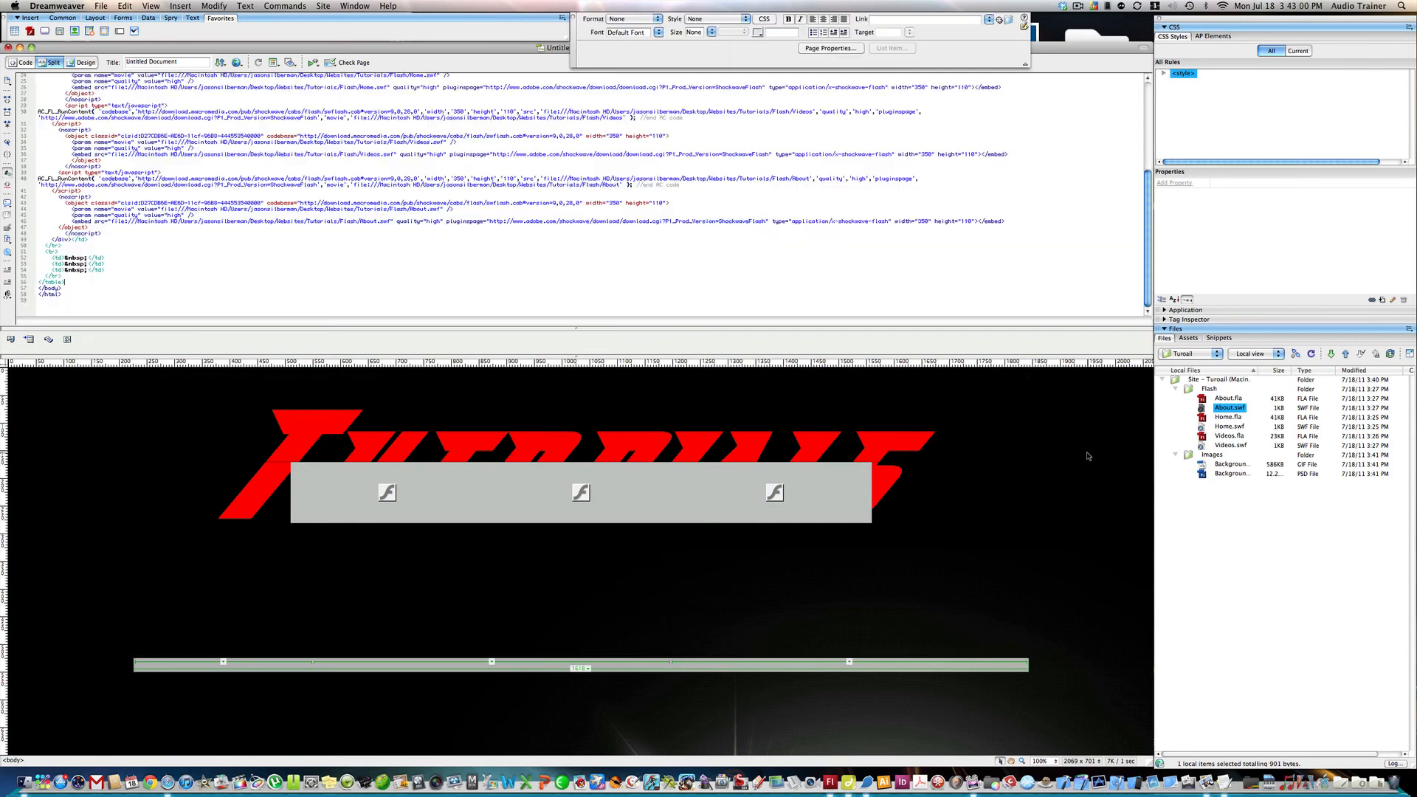
click(828, 488)
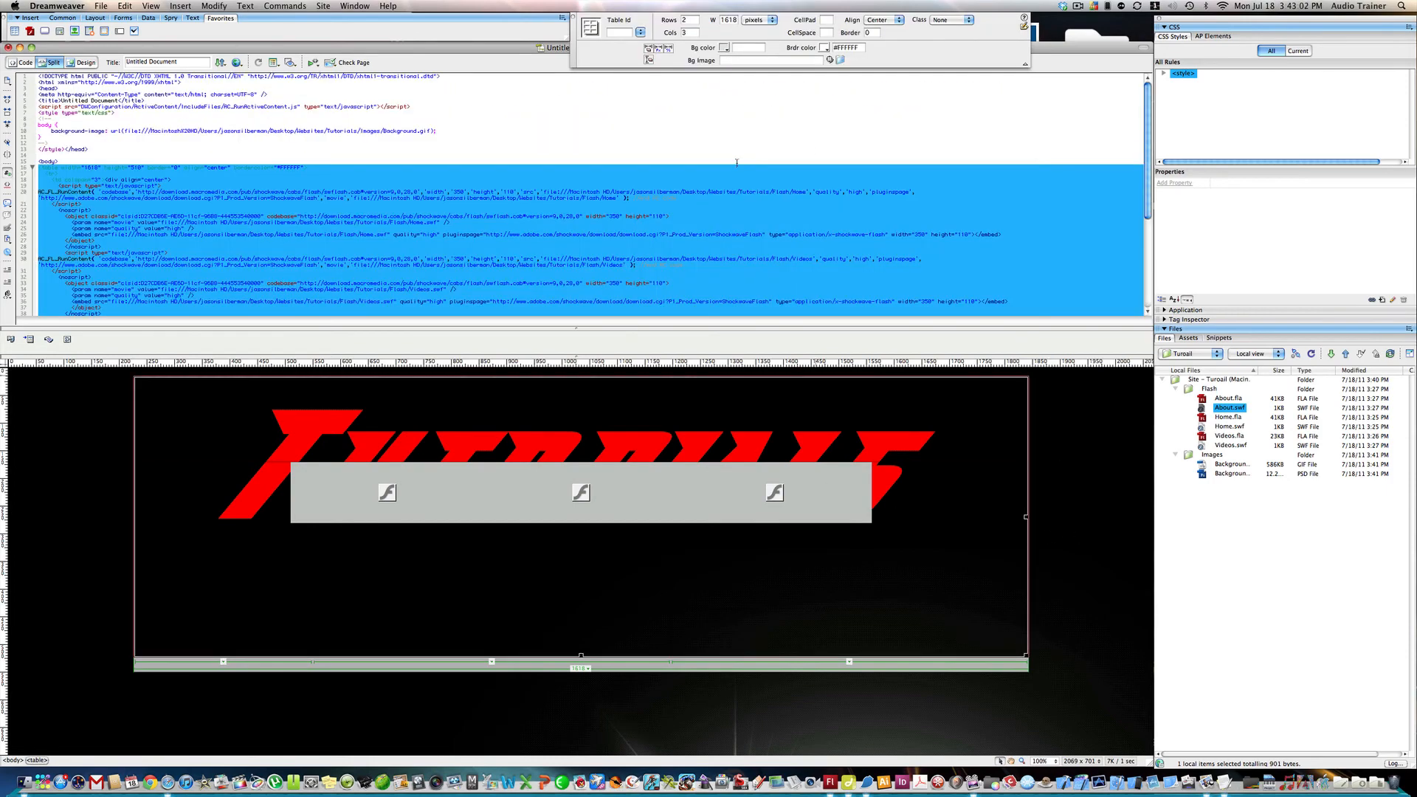
click(1085, 403)
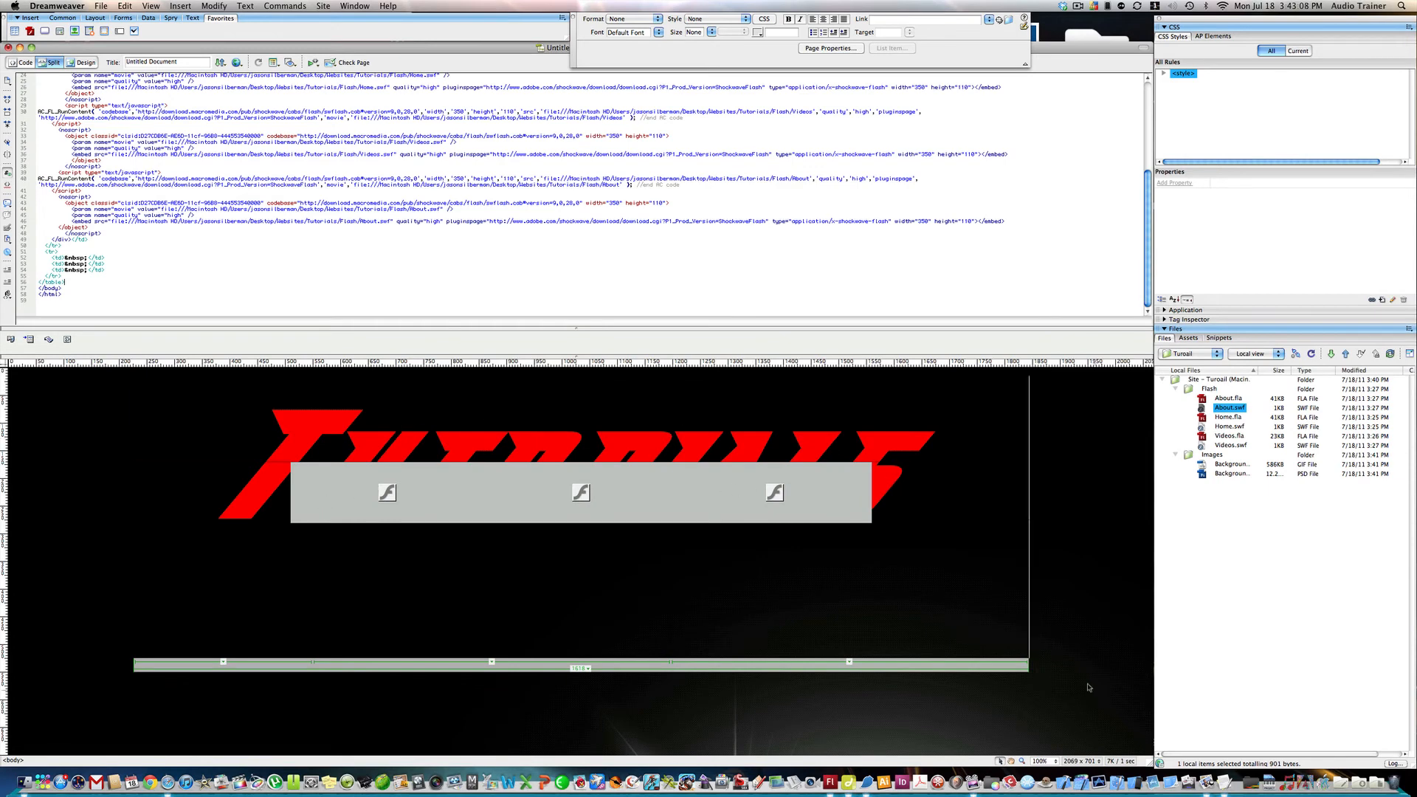
click(1027, 557)
click(892, 490)
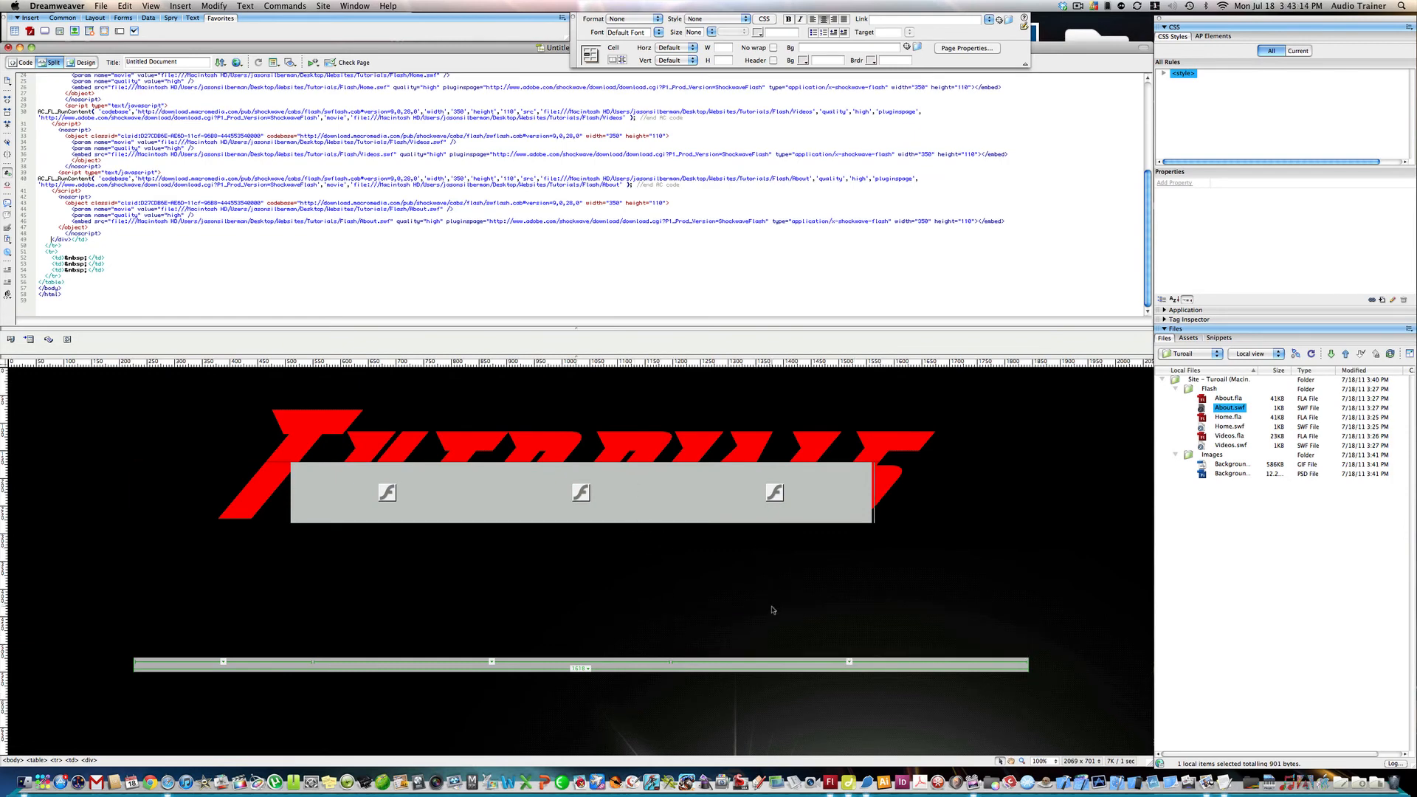
- Clear the background image in the page properties and apply the change
click(972, 49)
click(771, 400)
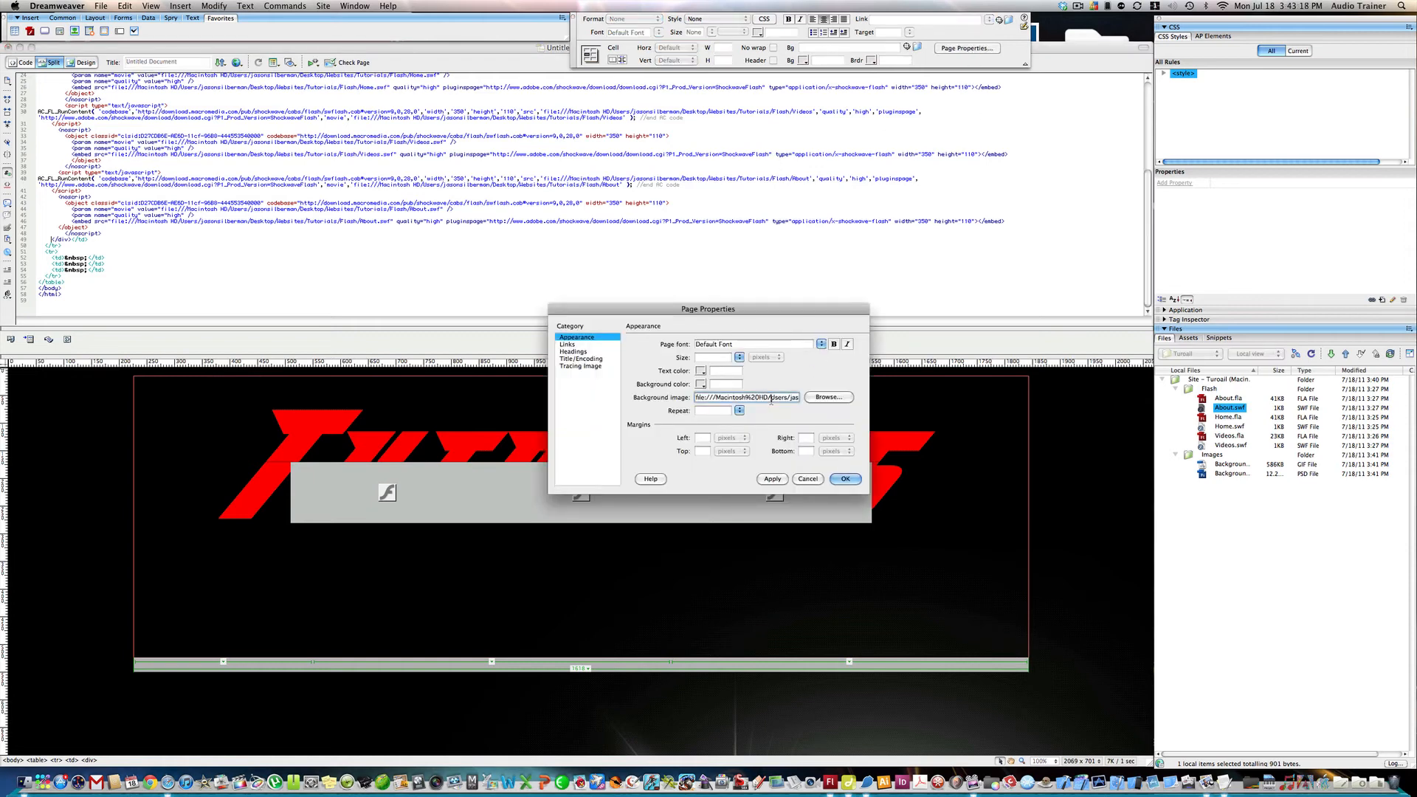
triple_click(771, 401)
key(BackSpace)
click(772, 480)
click(844, 479)
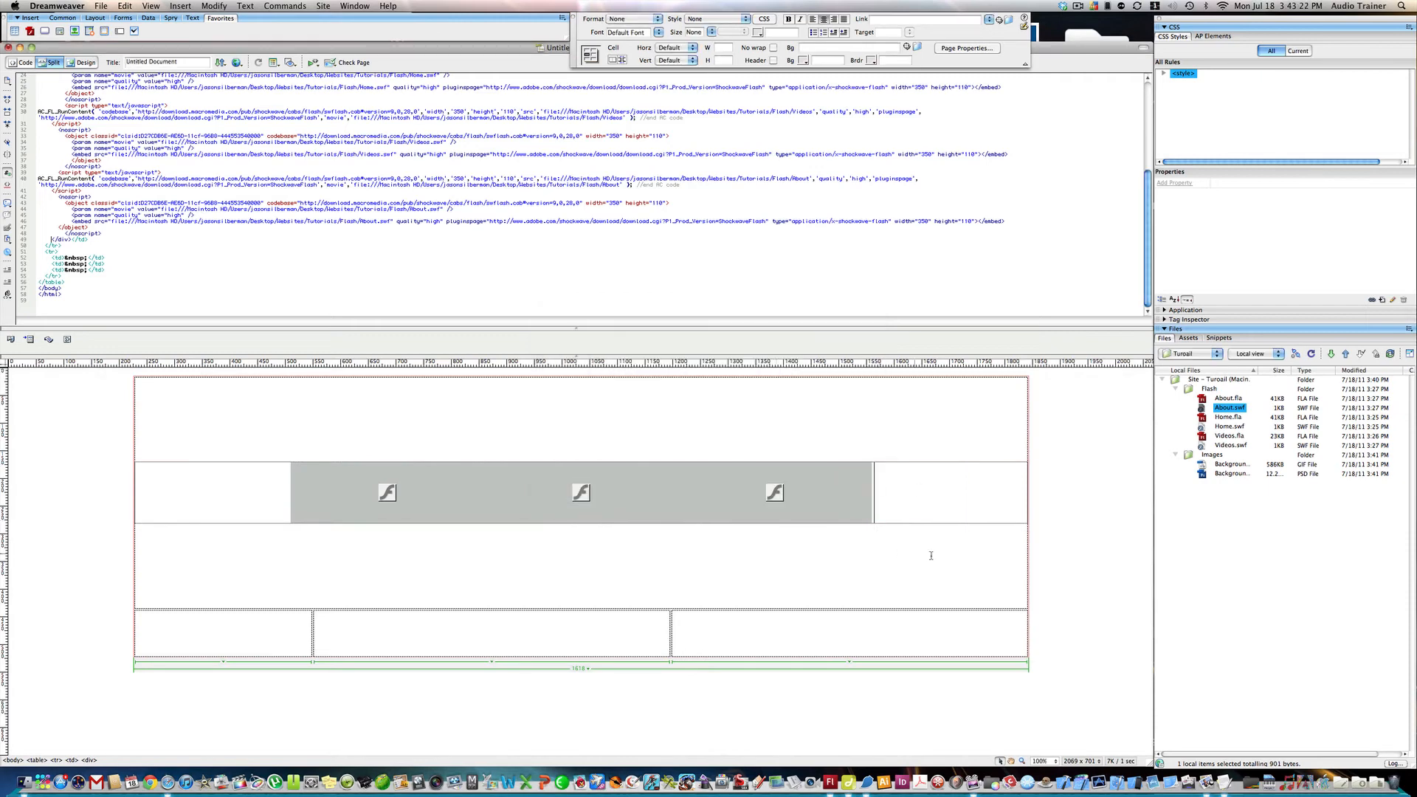
- Shrink the table to about 200 px high and resize the lower row's two outer columns to 300 px each
click(895, 610)
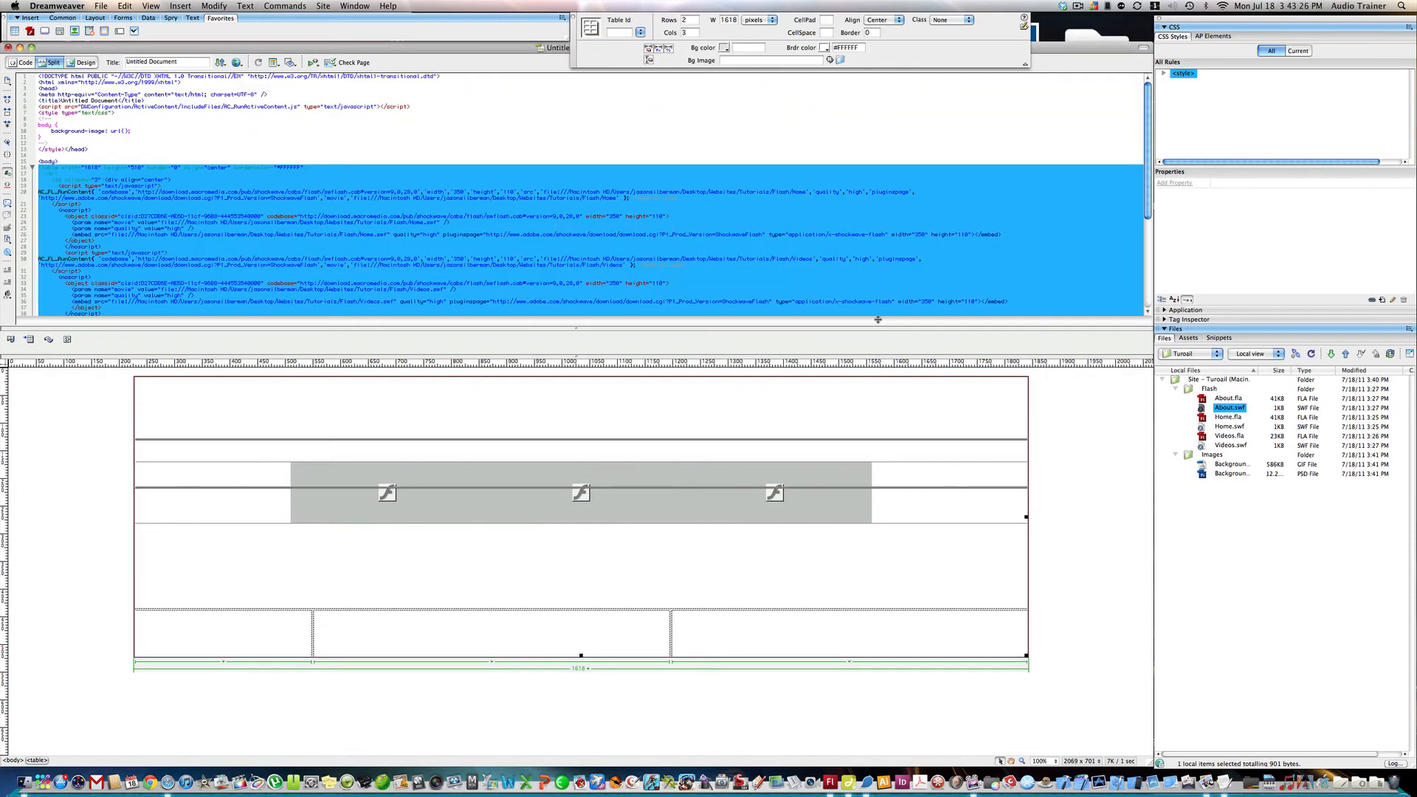
click(936, 491)
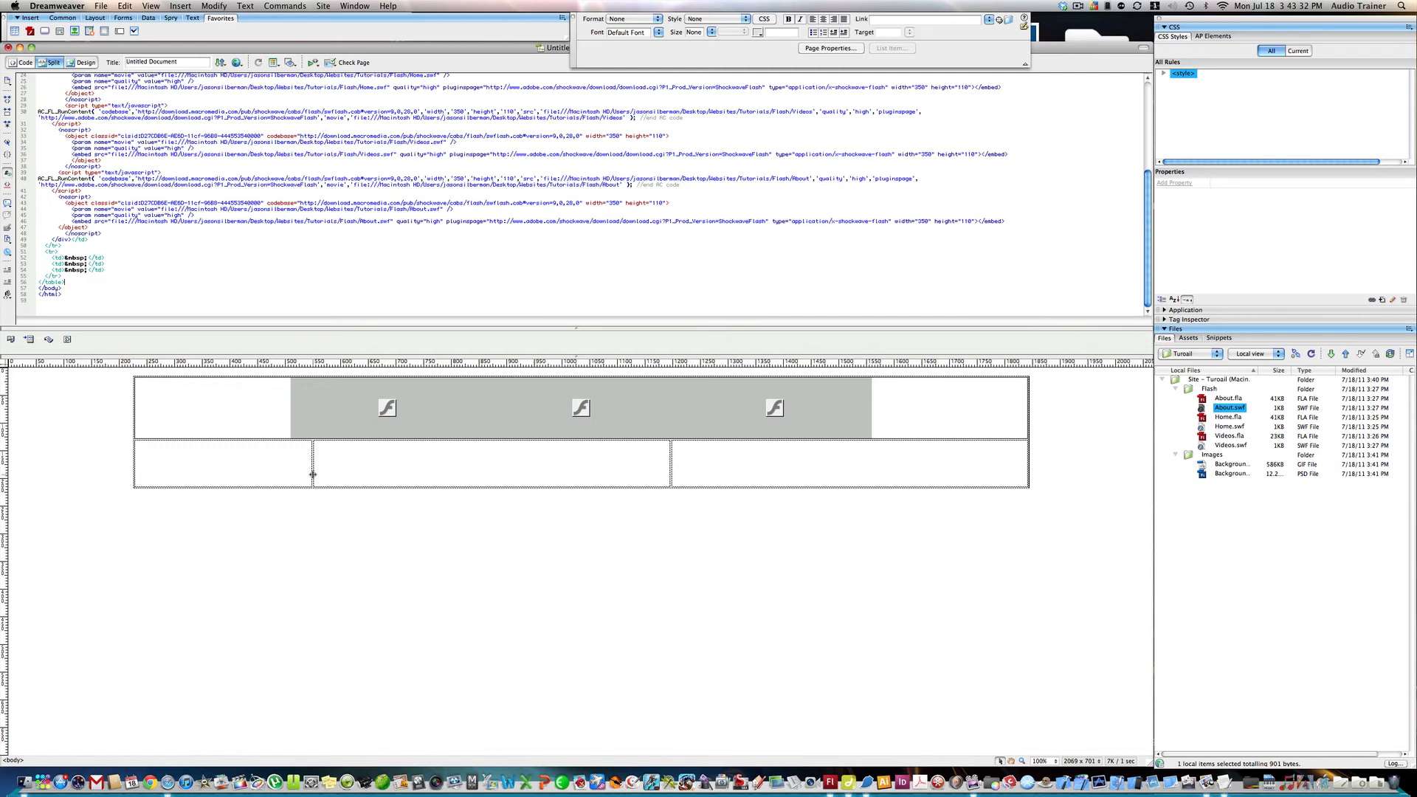
drag(313, 474, 301, 481)
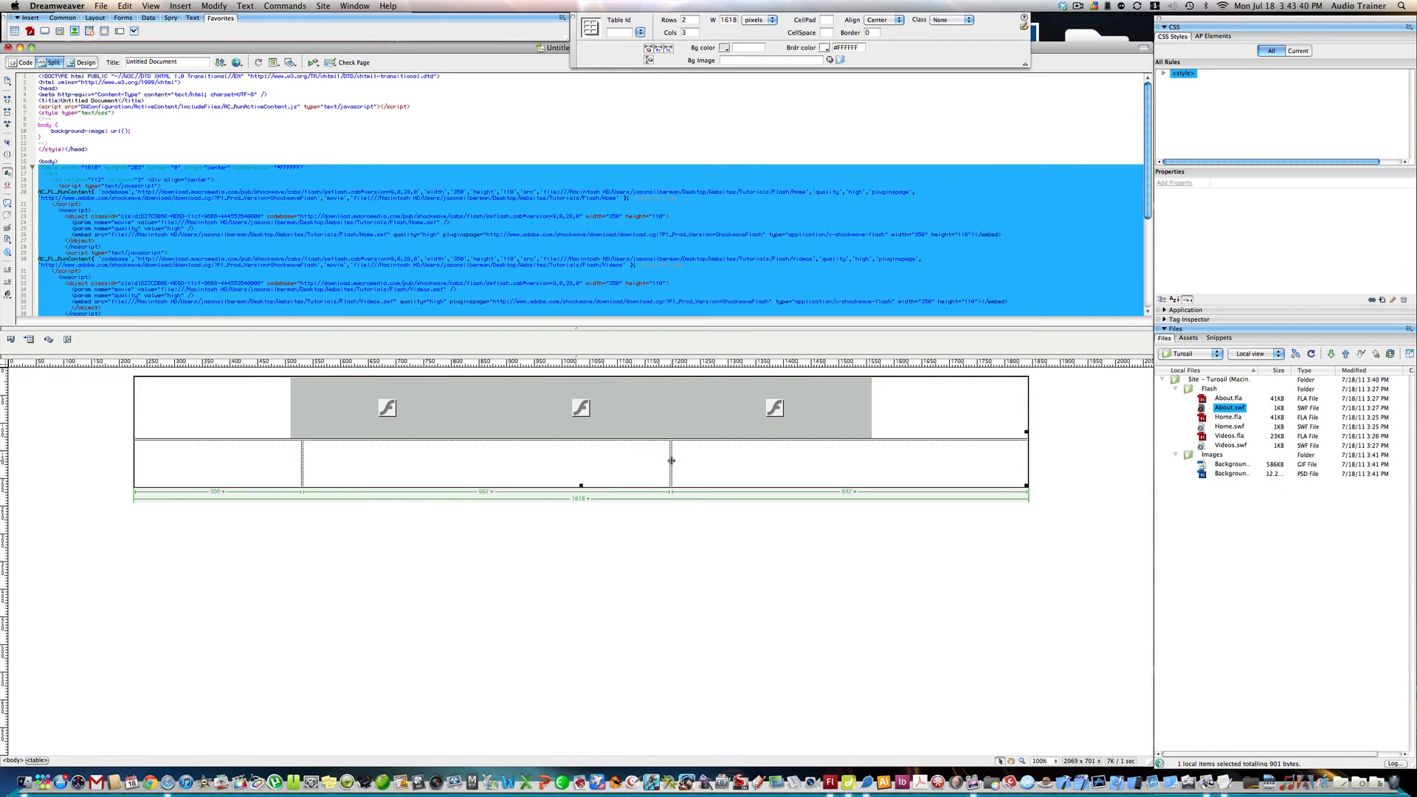
drag(672, 461, 860, 492)
click(655, 563)
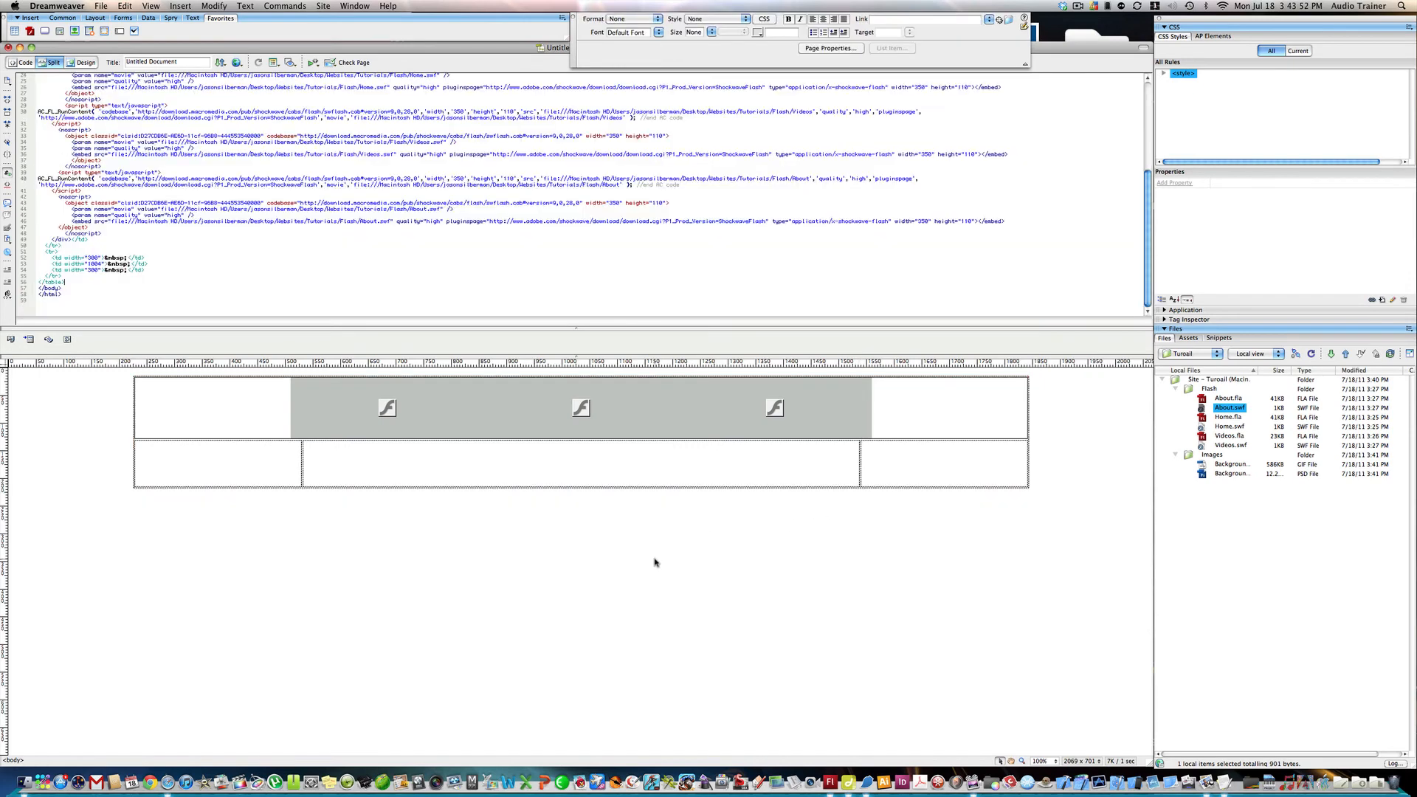
click(169, 470)
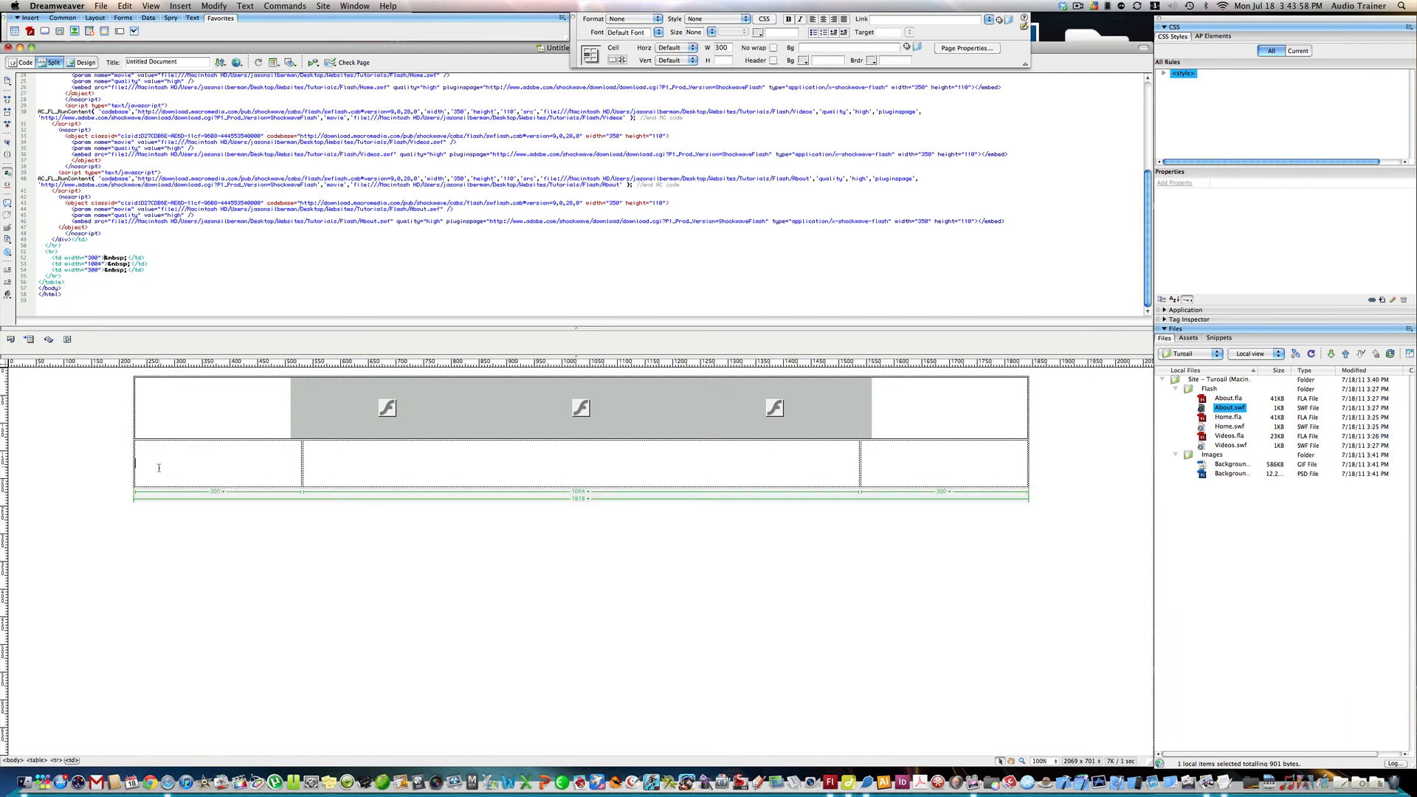
drag(159, 468, 905, 462)
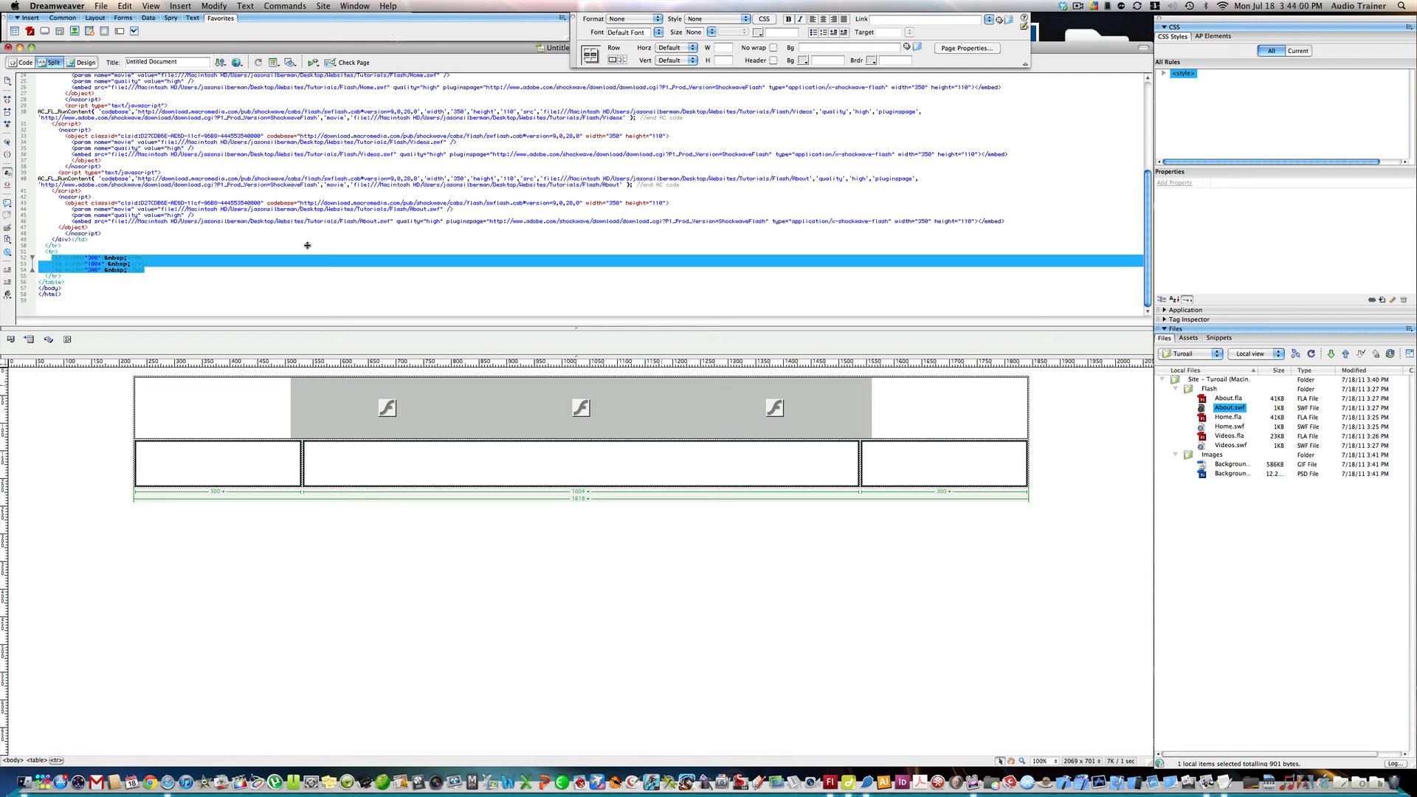
click(176, 5)
click(279, 516)
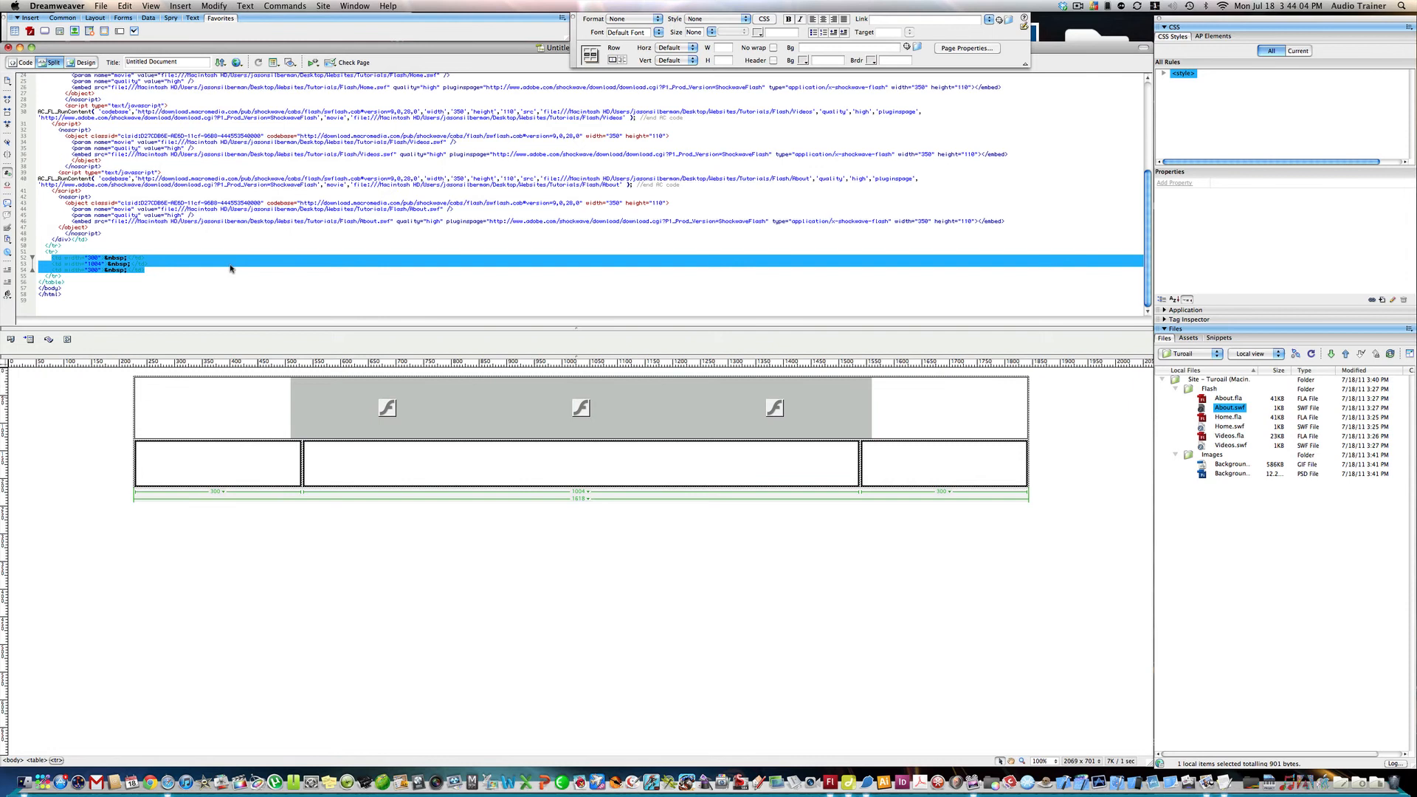
- Delete the document title text so that the title is empty
click(198, 61)
drag(198, 62, 126, 62)
key(BackSpace)
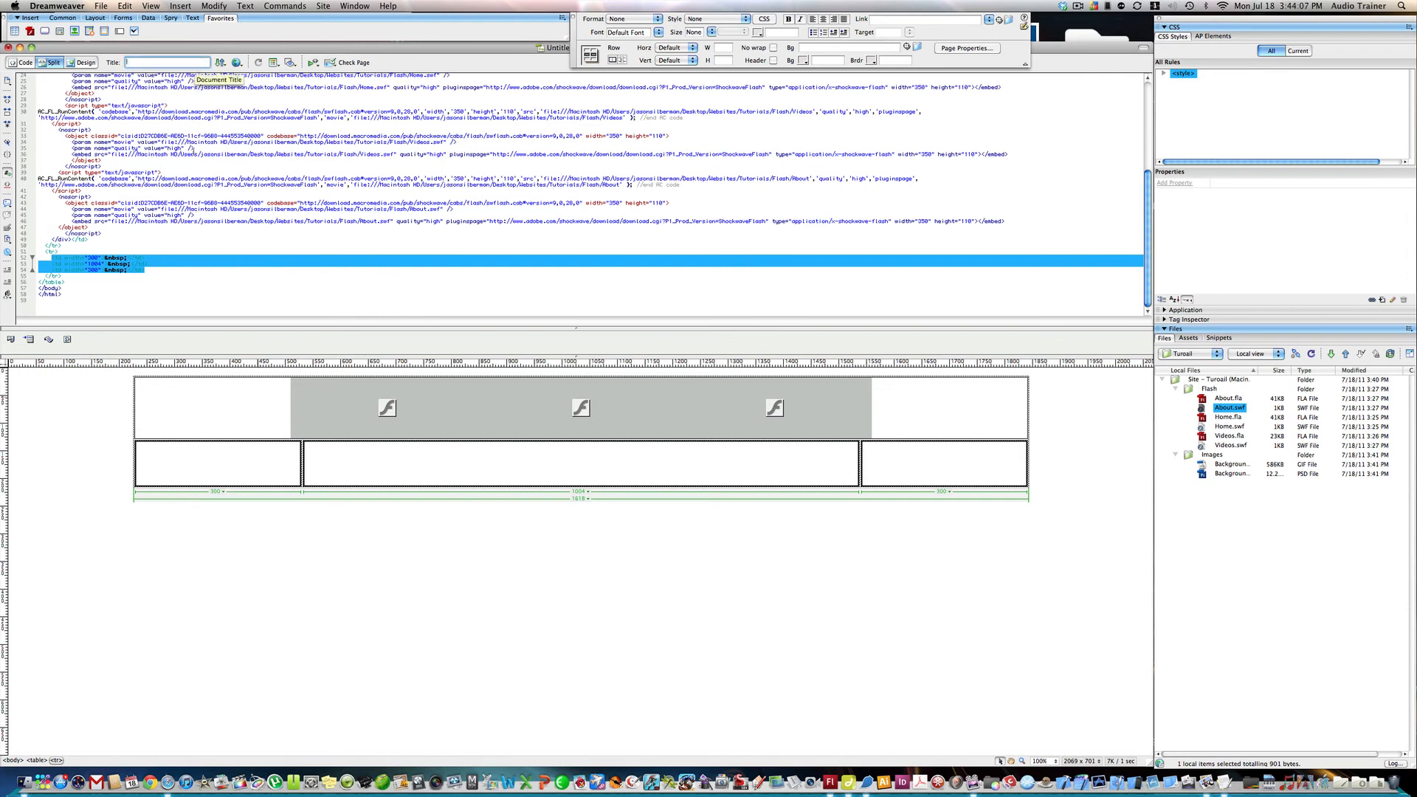
- Make the three cells of the table's lower row a template editable region with the default name
click(236, 479)
drag(809, 470, 869, 468)
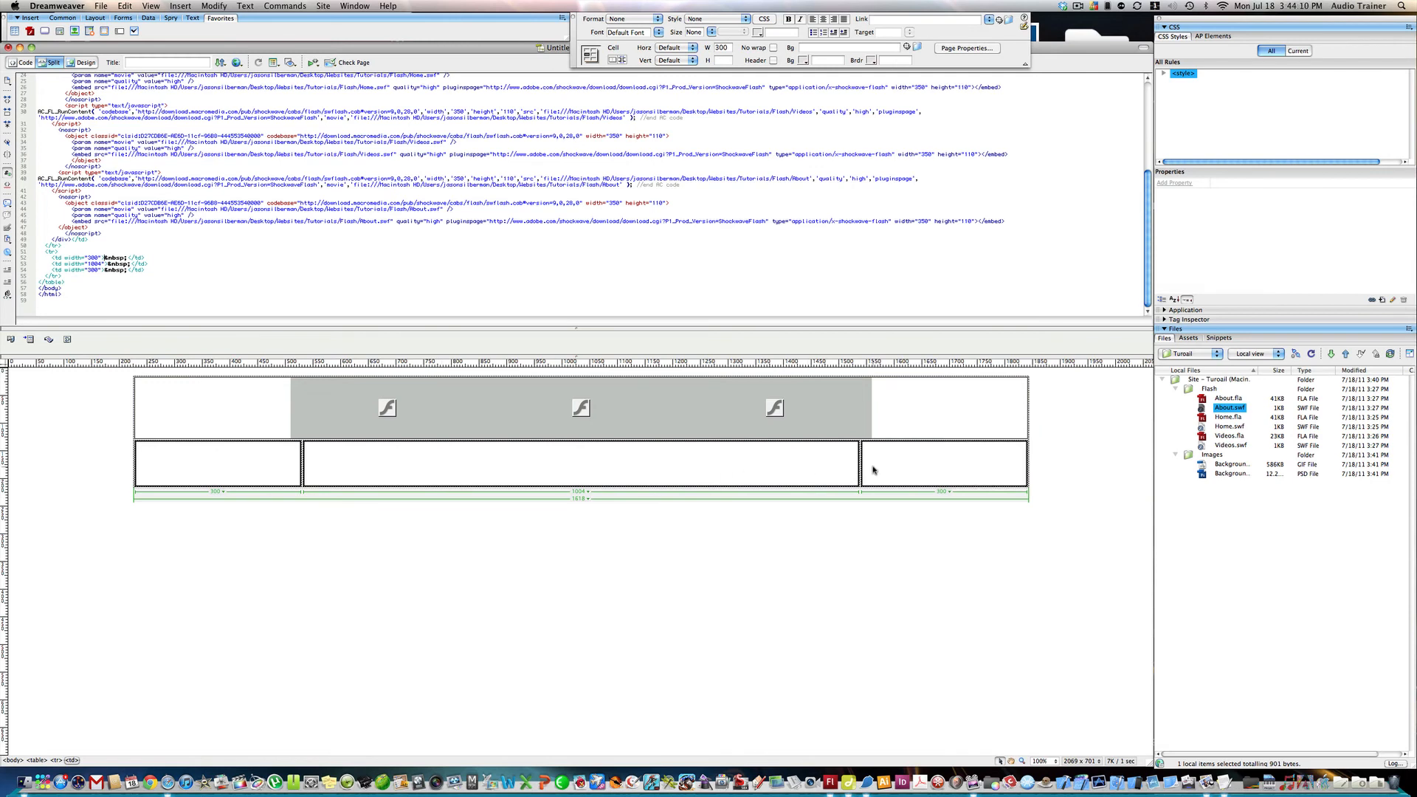
click(225, 6)
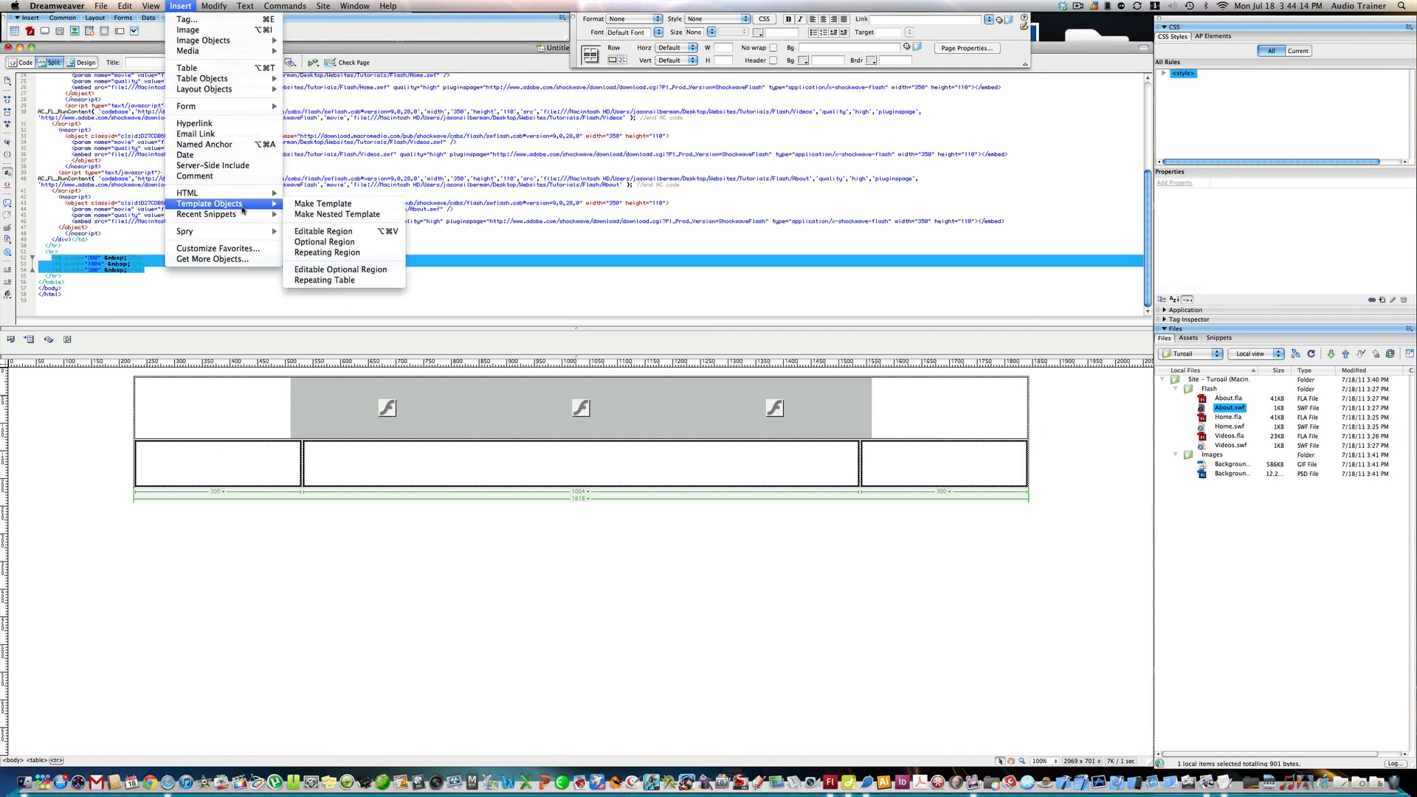
click(350, 233)
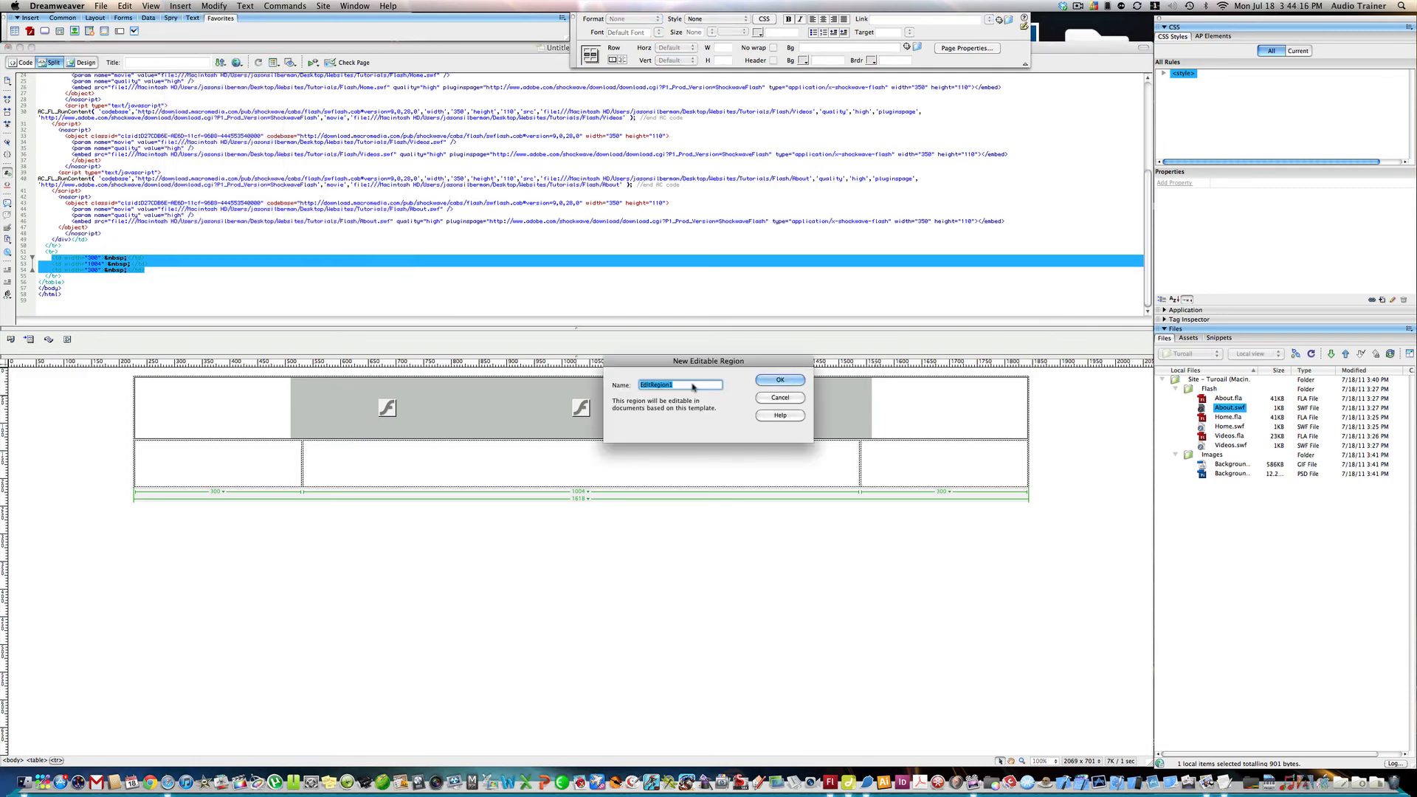
click(780, 383)
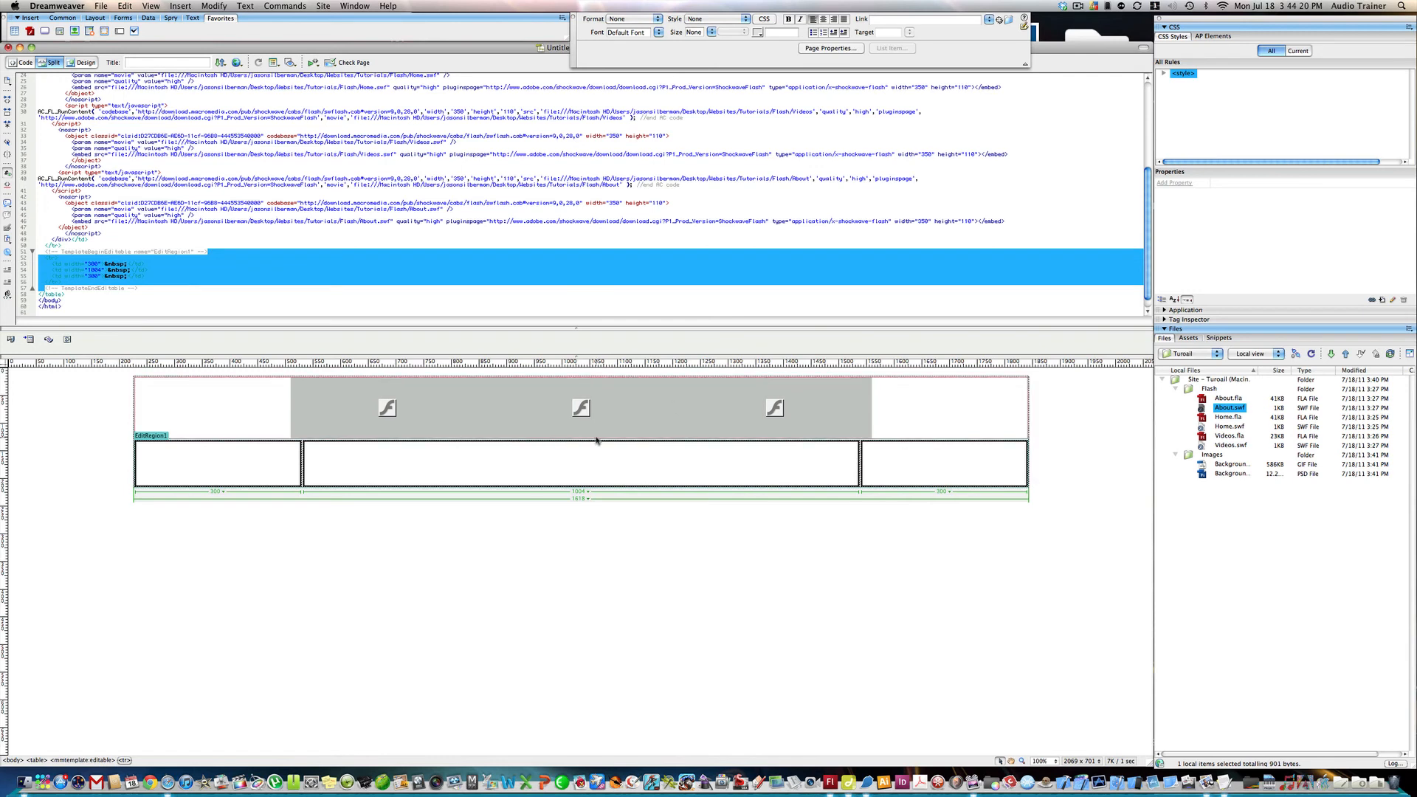
click(544, 540)
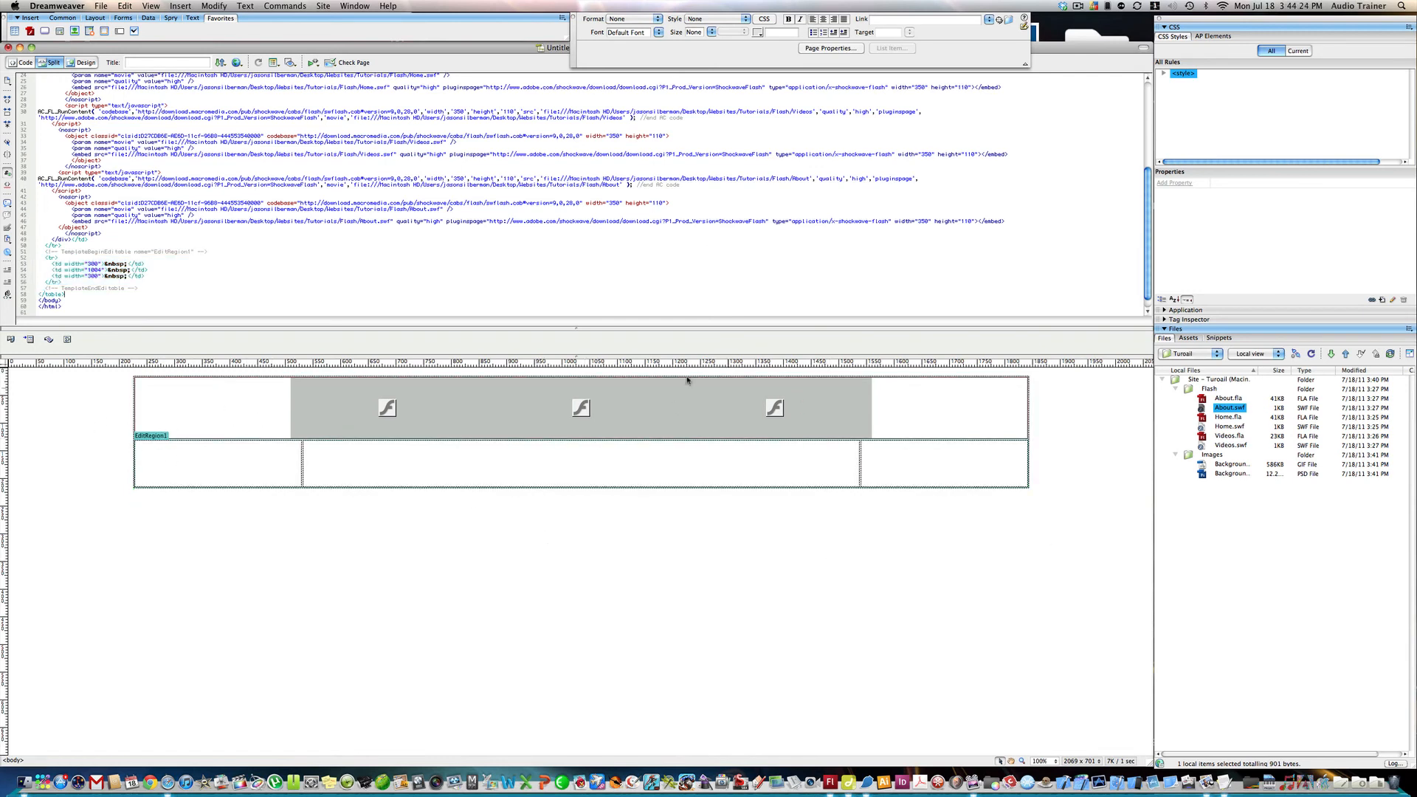
- Set Background.gif from the Images folder as the page's background image again
click(826, 50)
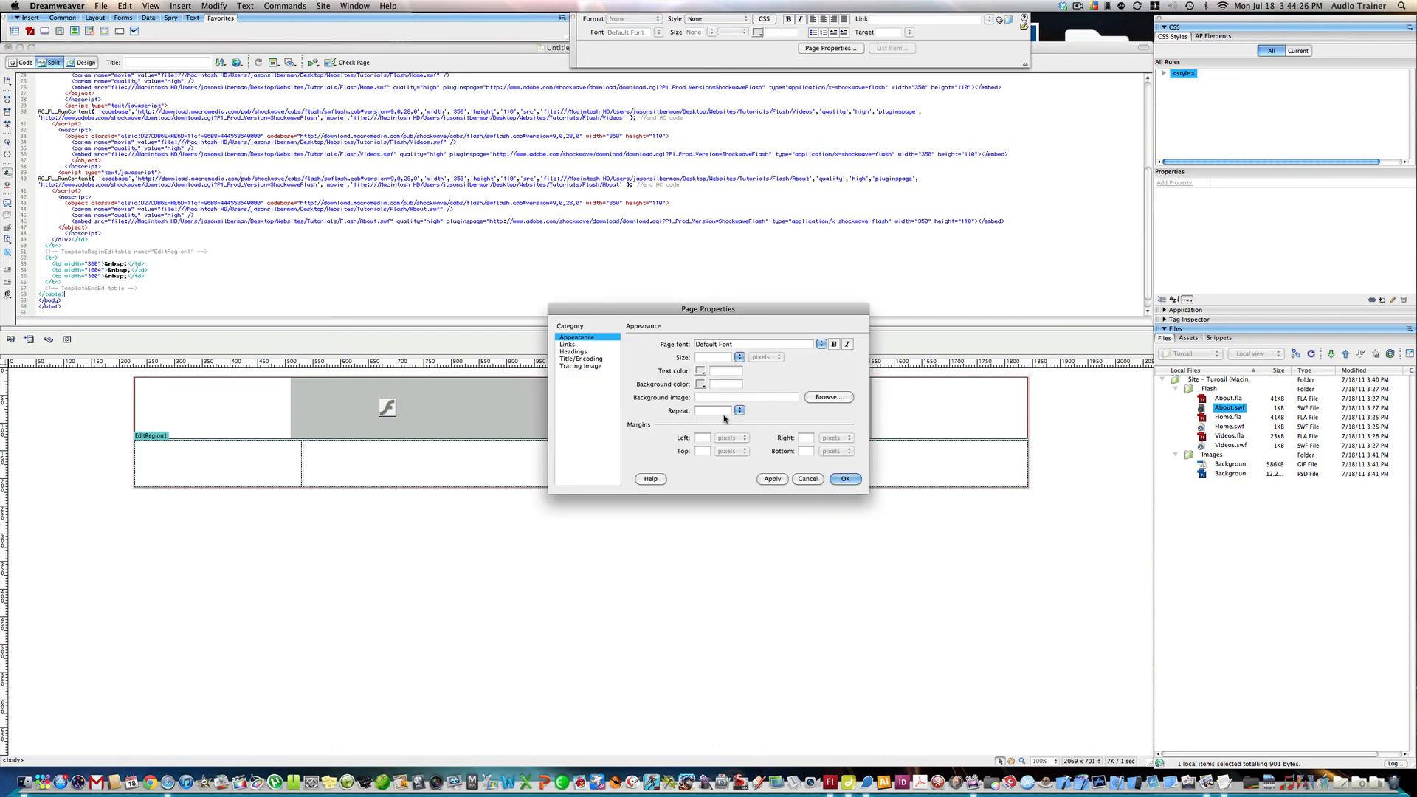
click(777, 399)
click(829, 398)
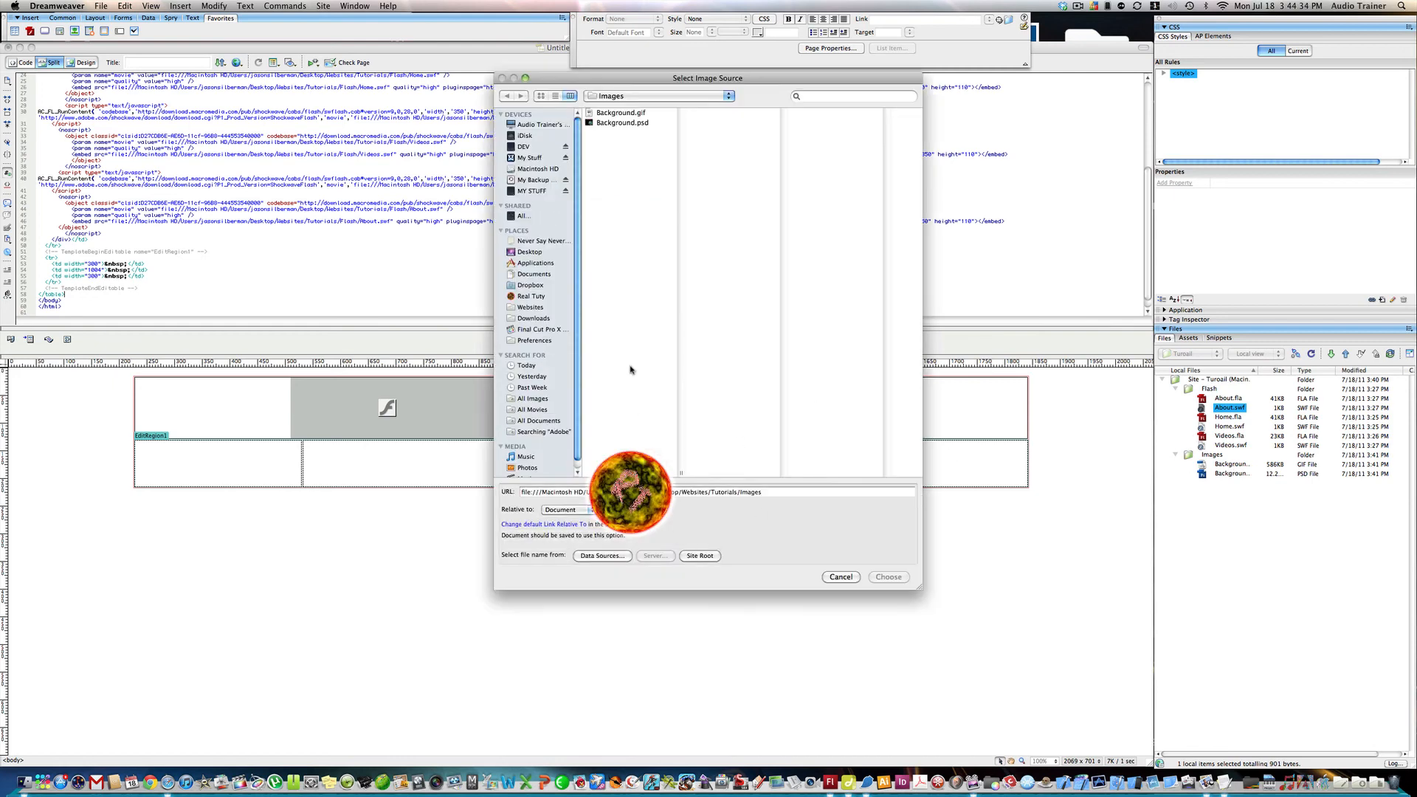
click(628, 113)
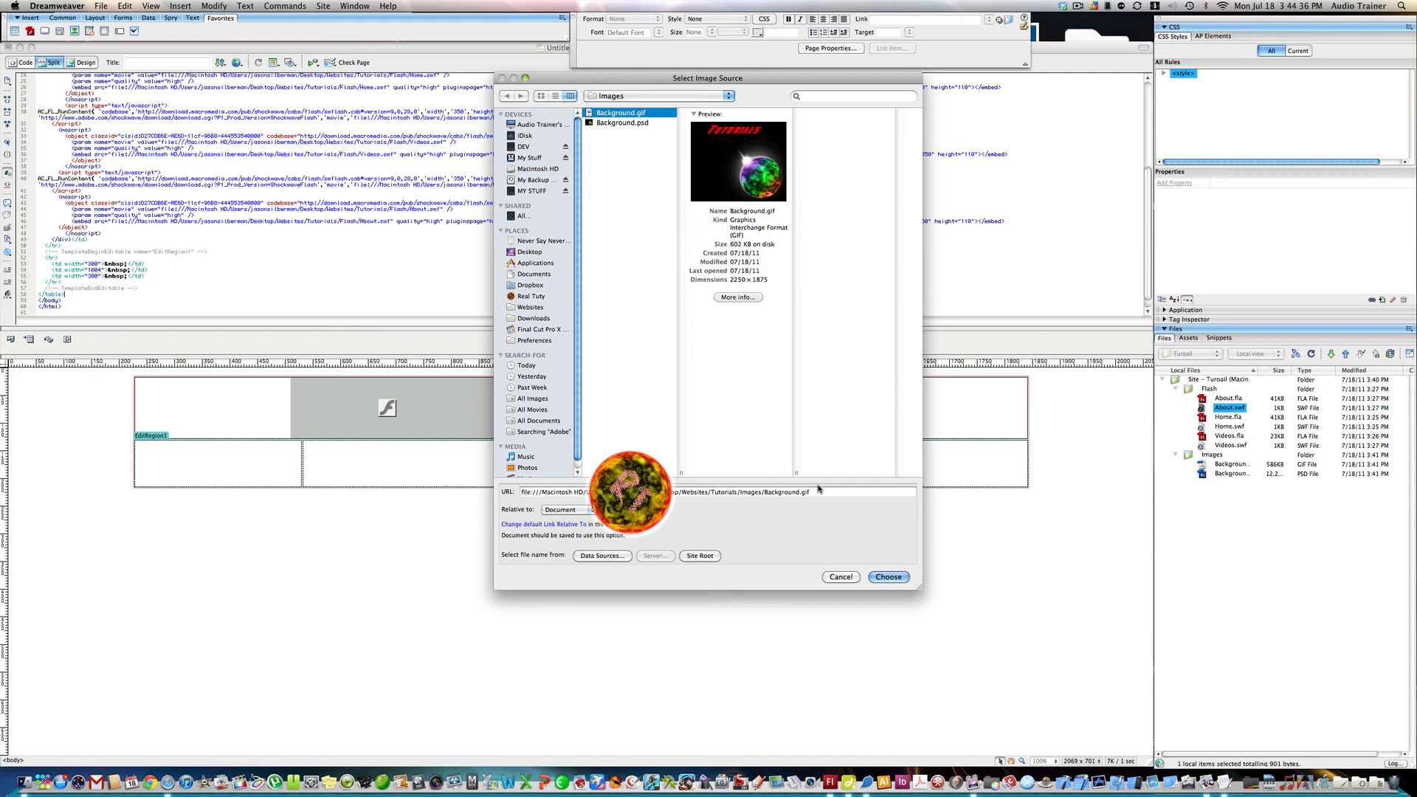
click(888, 576)
click(772, 479)
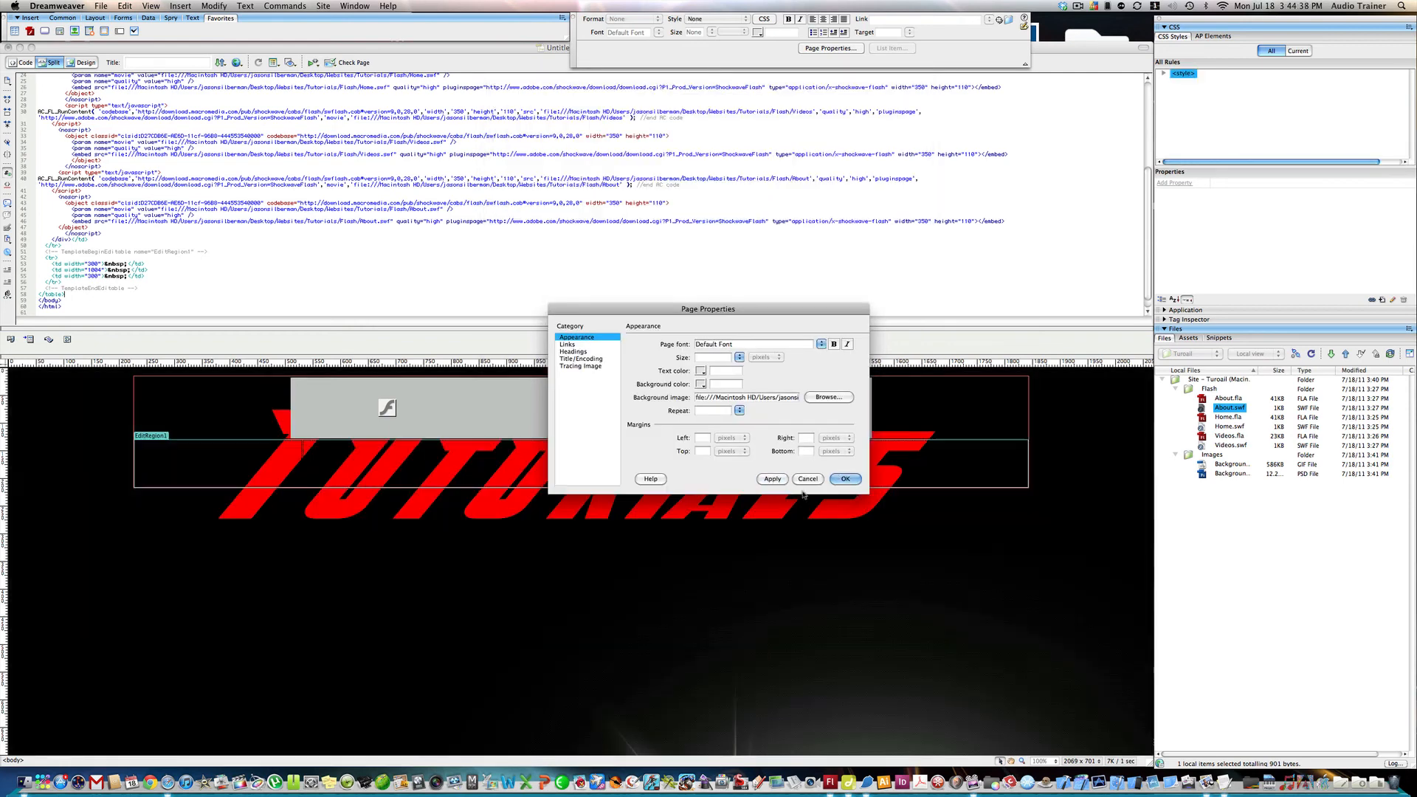
click(846, 479)
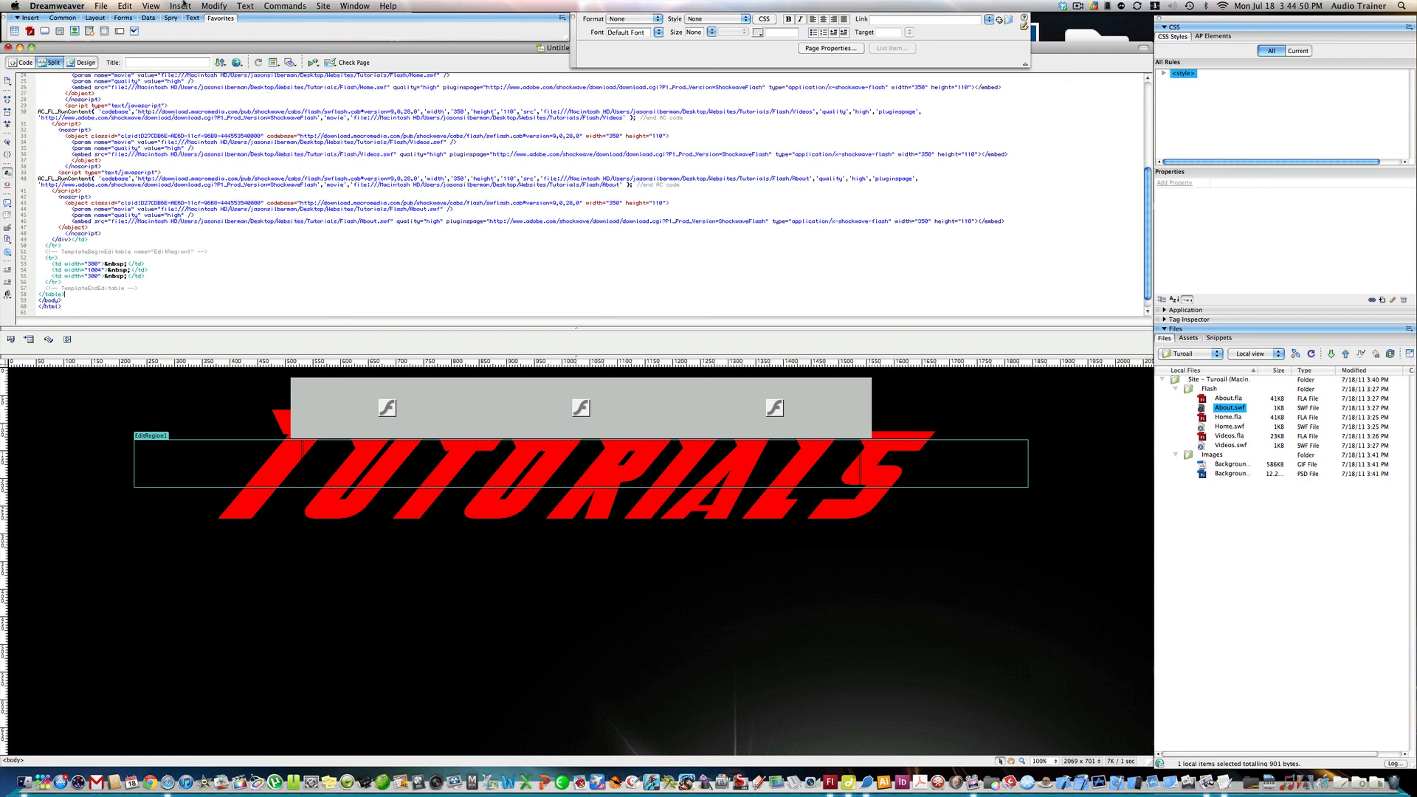
- Save the page as a template named Tumplate in the Turoail site, and accept the copying of dependent files
click(101, 6)
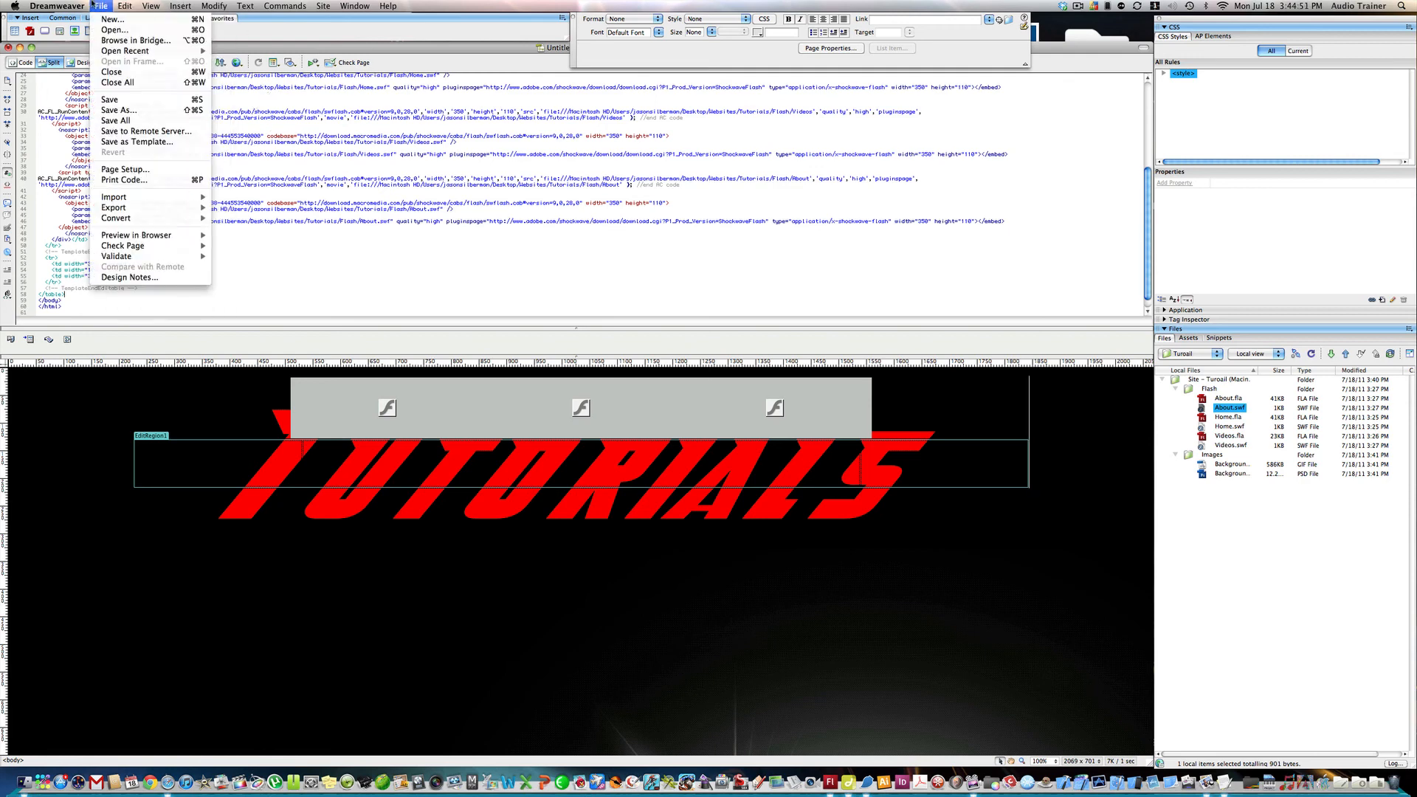
click(134, 141)
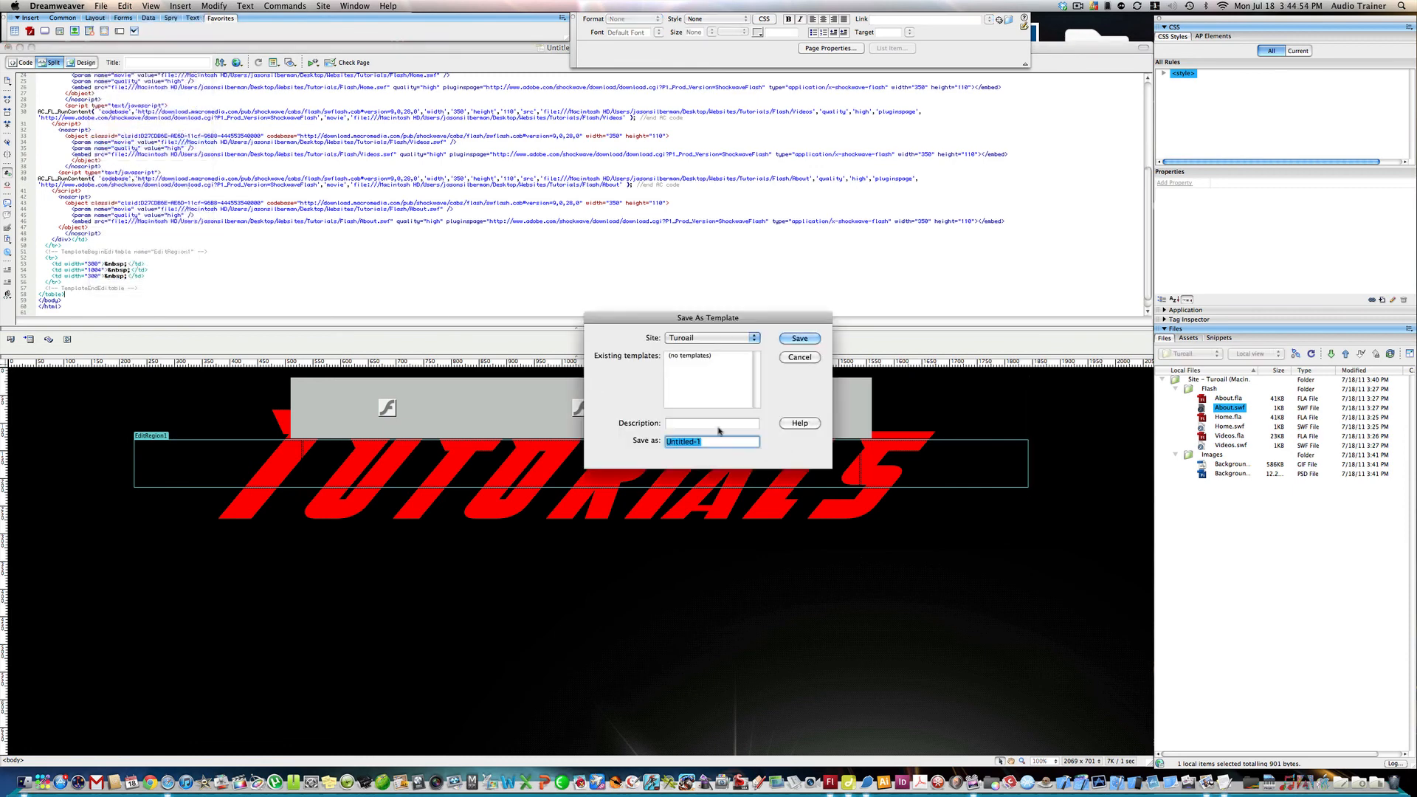
text(Tur=)
key(BackSpace)
key(BackSpace)
text(mplatede)
click(801, 339)
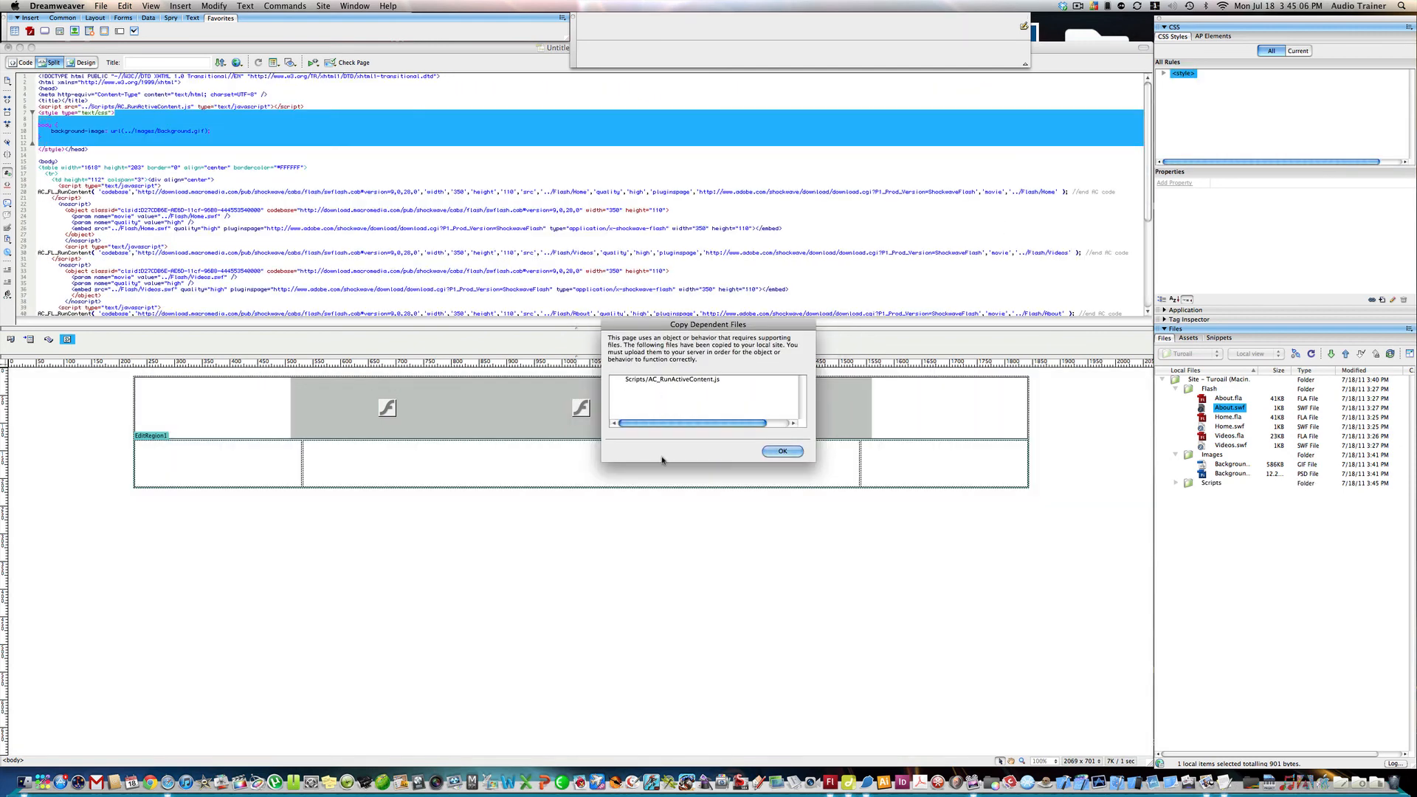
click(785, 453)
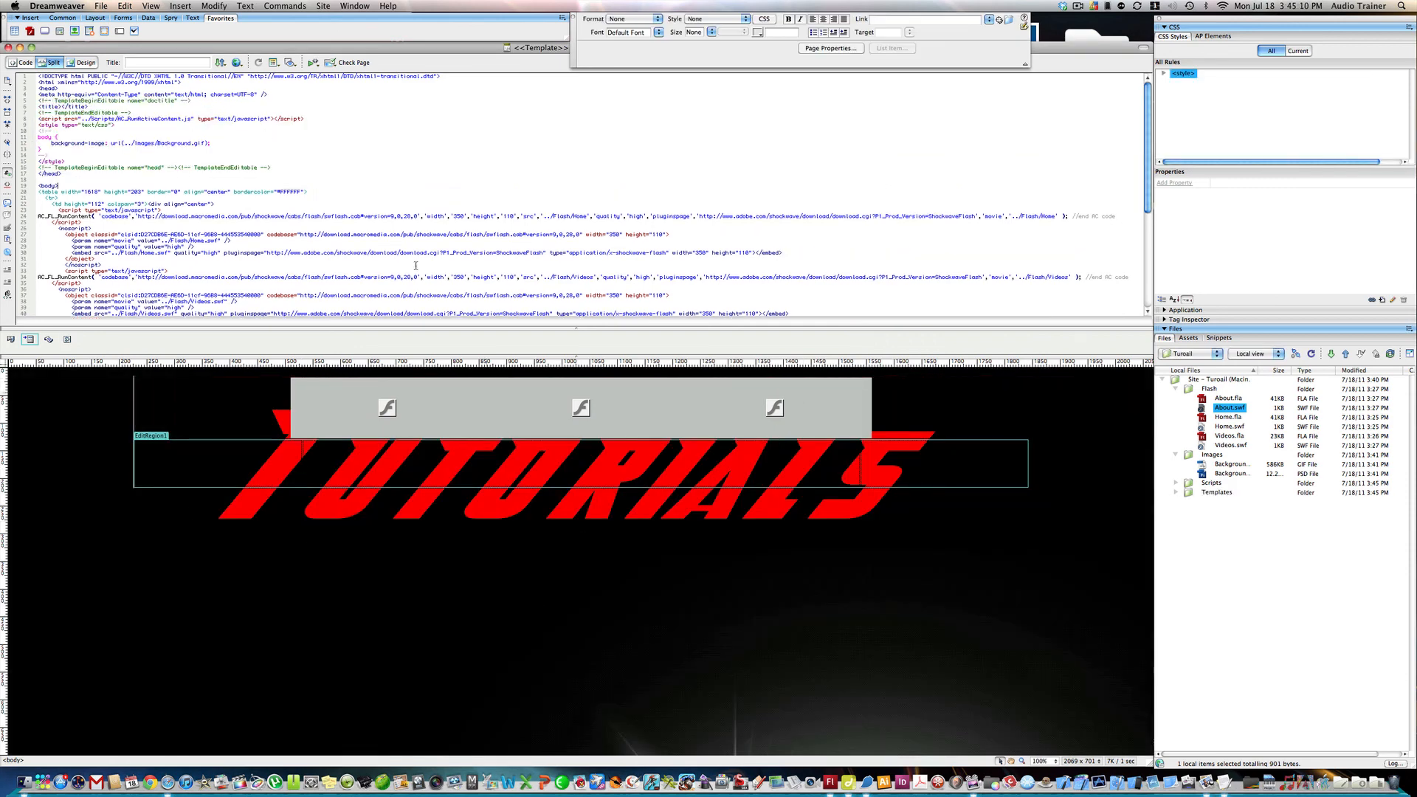
- Preview the template in Safari, enlarge the browser window to check the background and Flash buttons, and return to Dreamweaver
click(237, 62)
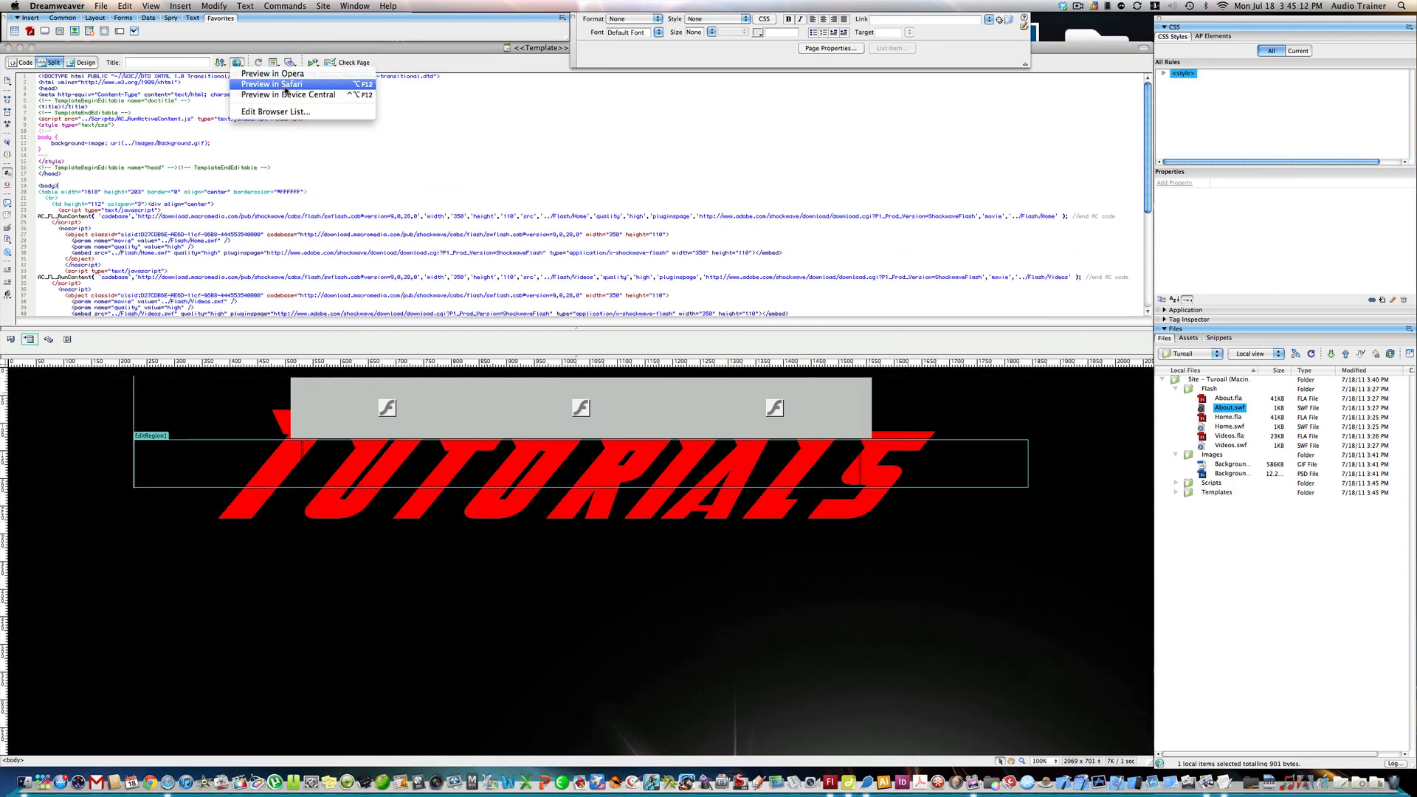
click(286, 88)
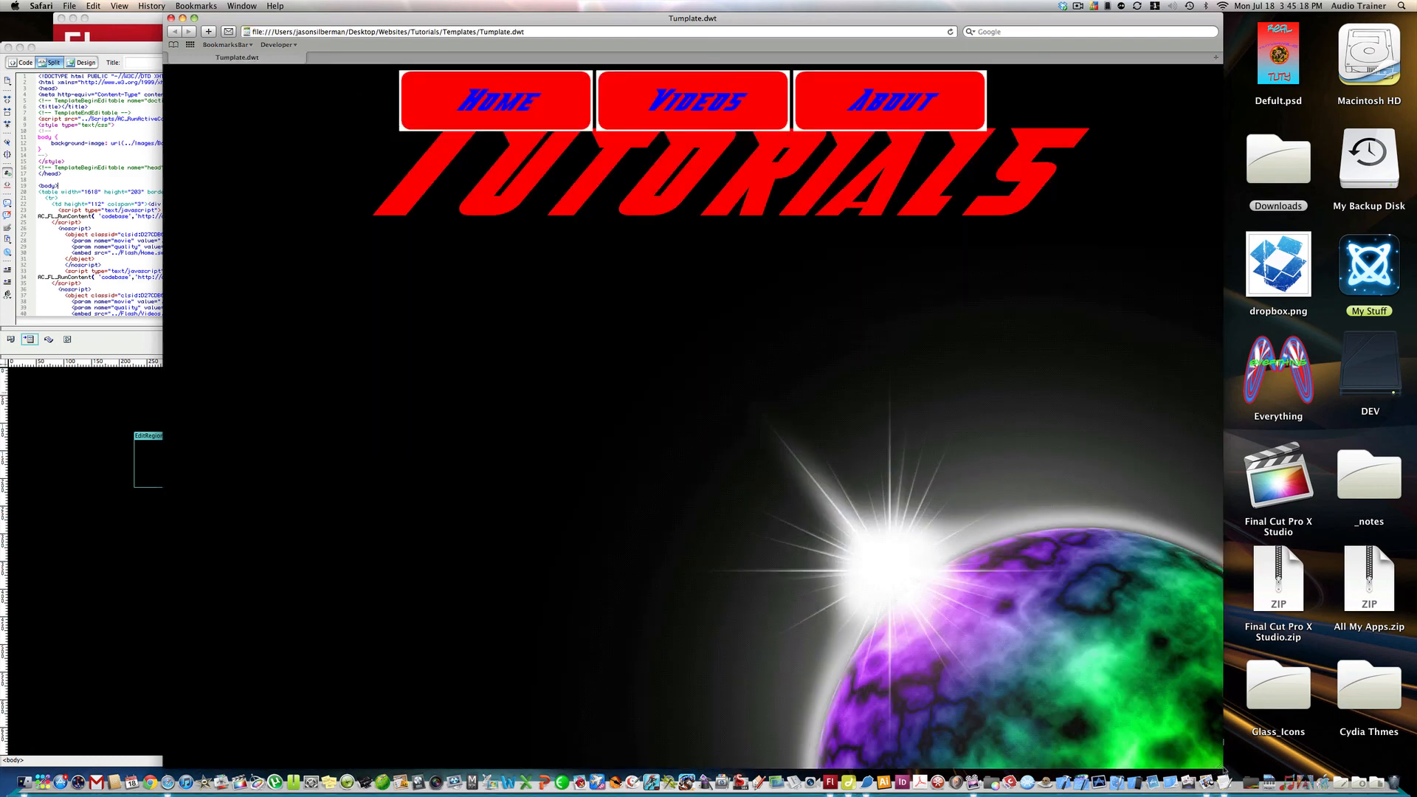
drag(1224, 769, 1416, 771)
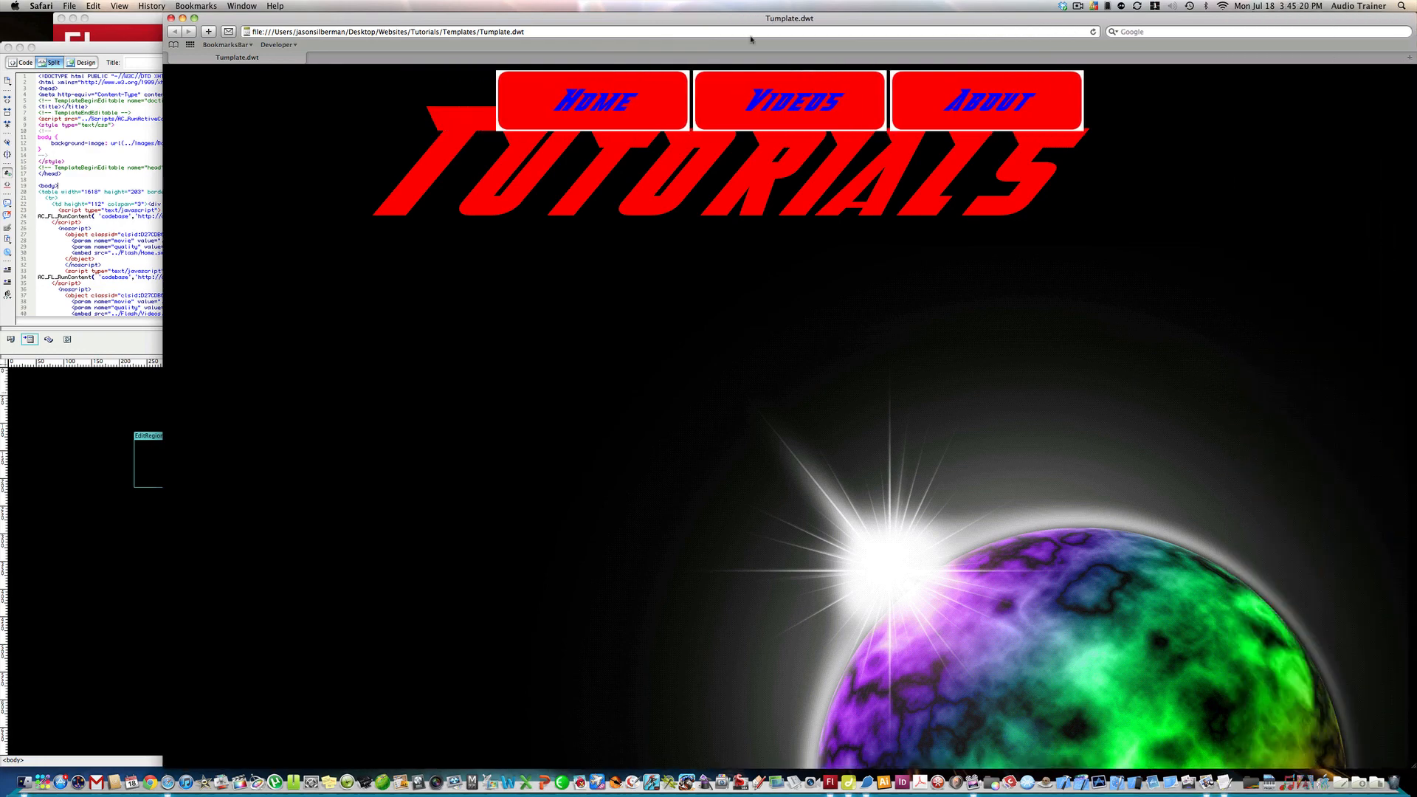
drag(783, 28, 626, 28)
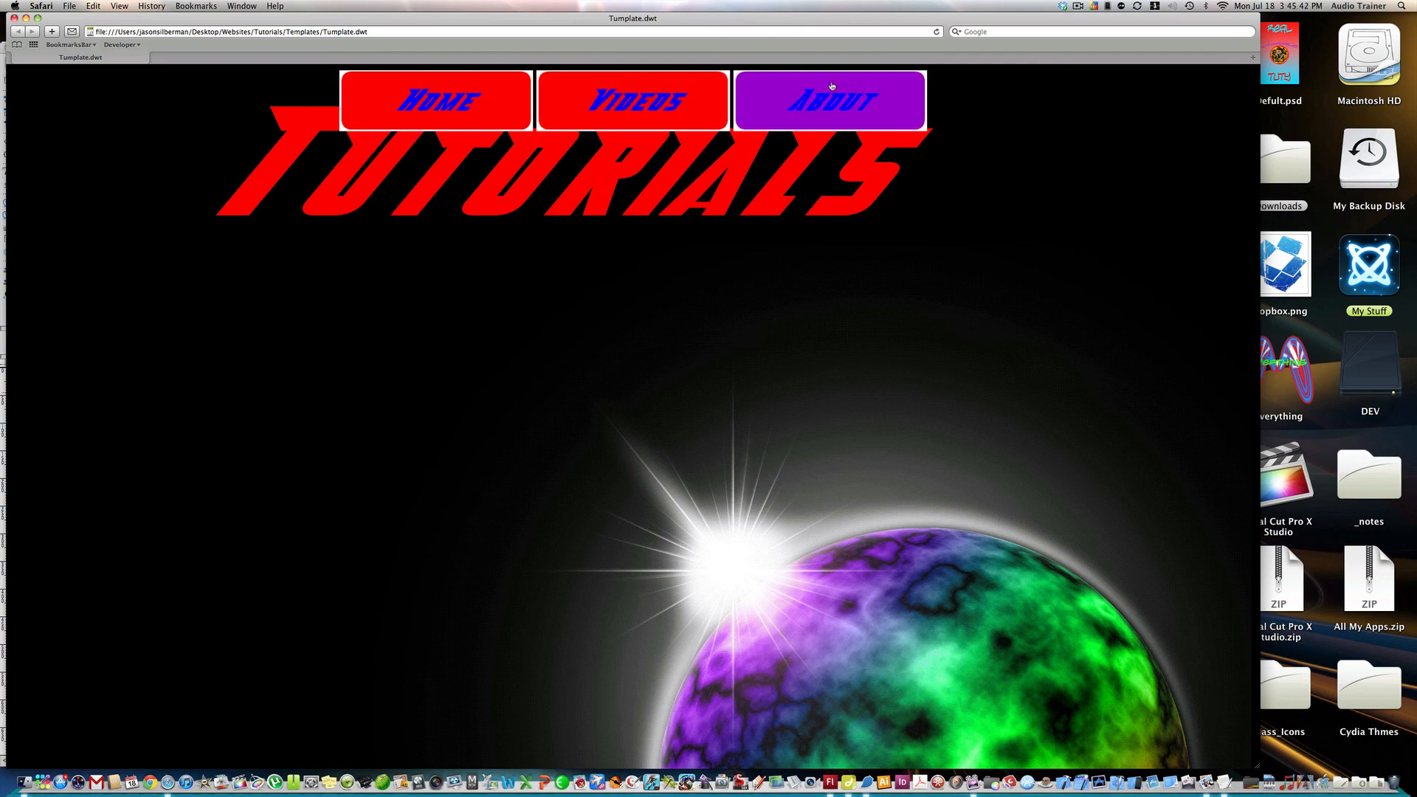
click(14, 17)
click(303, 509)
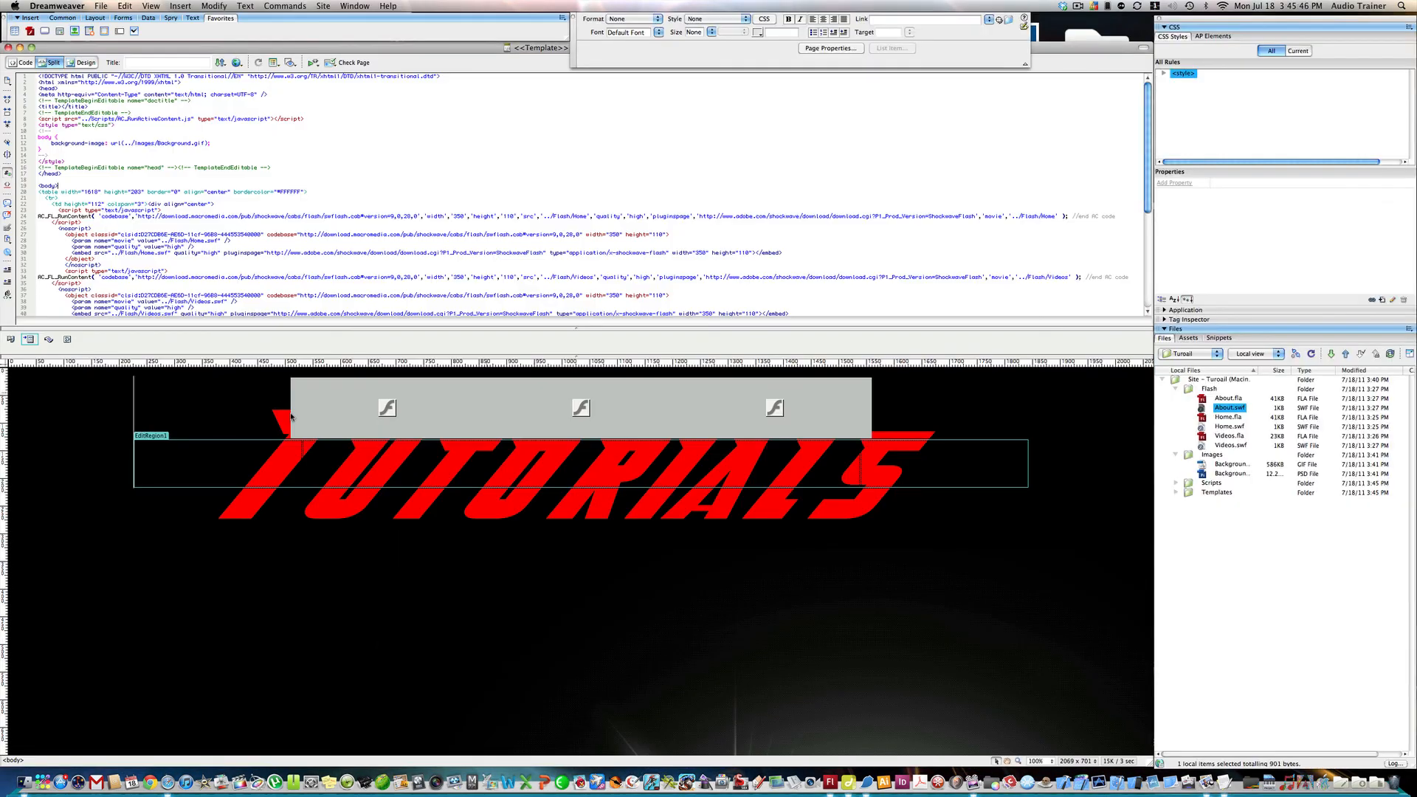